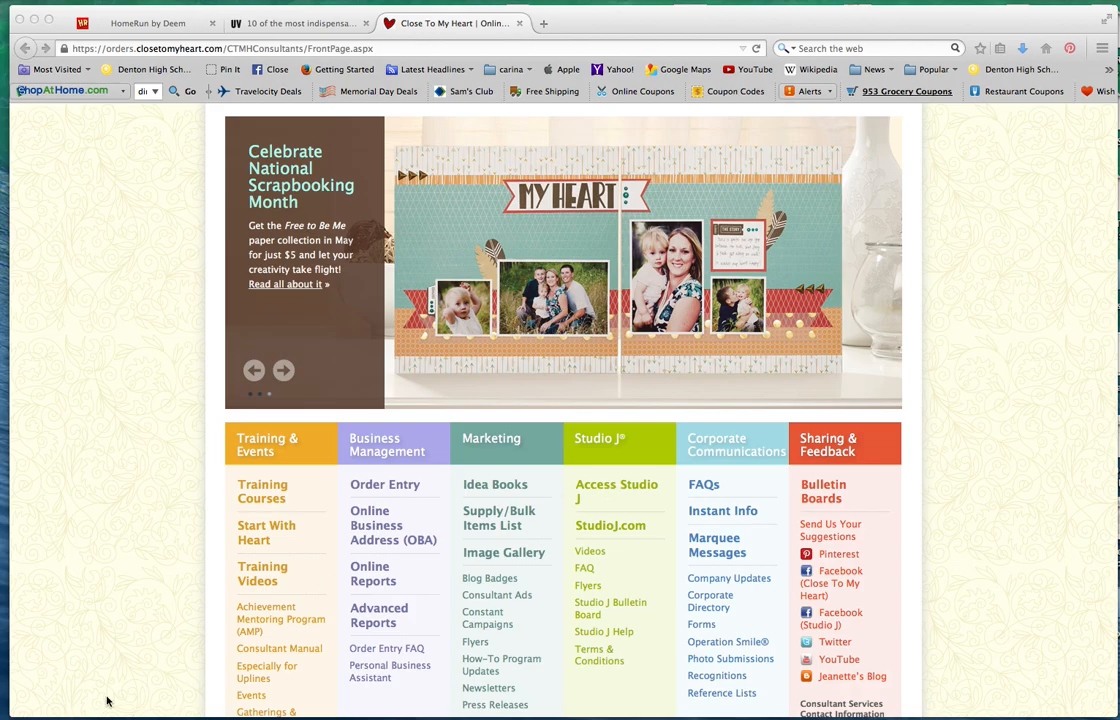
Step: In Finder, review the broken-wrist photos and their Scrapbook subfolder under Pictures, 2014, 2014-04 April, and close the window
{"action": "left_click", "coordinate": [55, 713]}
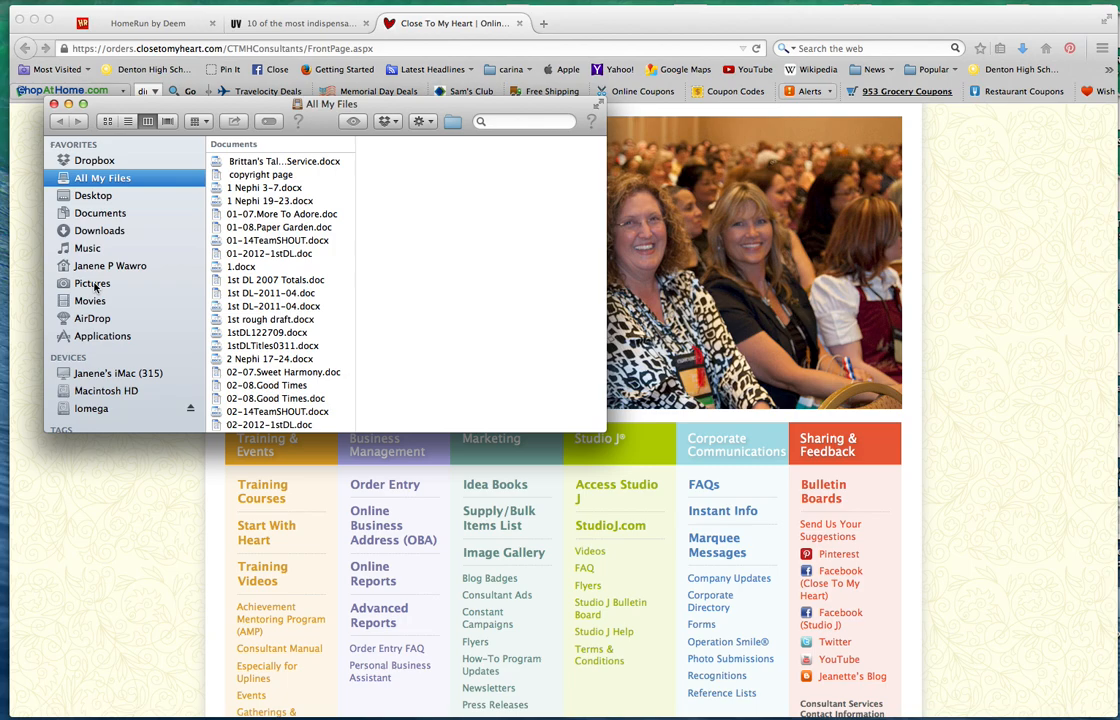
{"action": "left_click", "coordinate": [93, 285]}
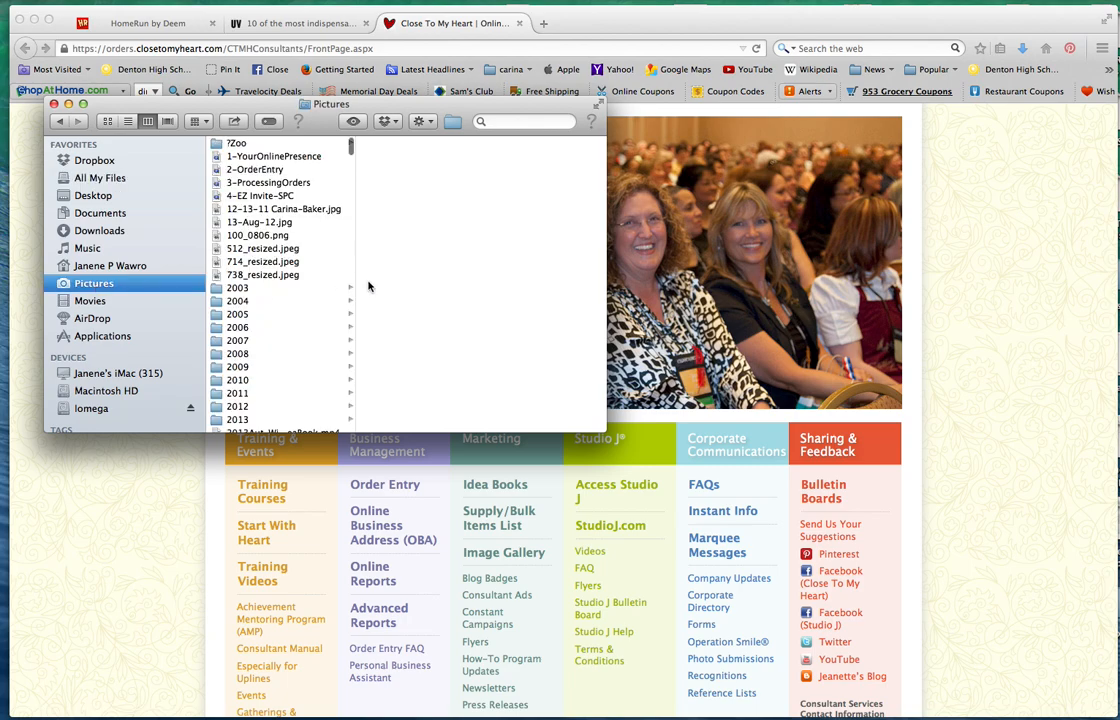
{"action": "scroll", "coordinate": [290, 314], "scroll_direction": "down", "scroll_amount": 2}
{"action": "scroll", "coordinate": [290, 314], "scroll_direction": "down", "scroll_amount": 2}
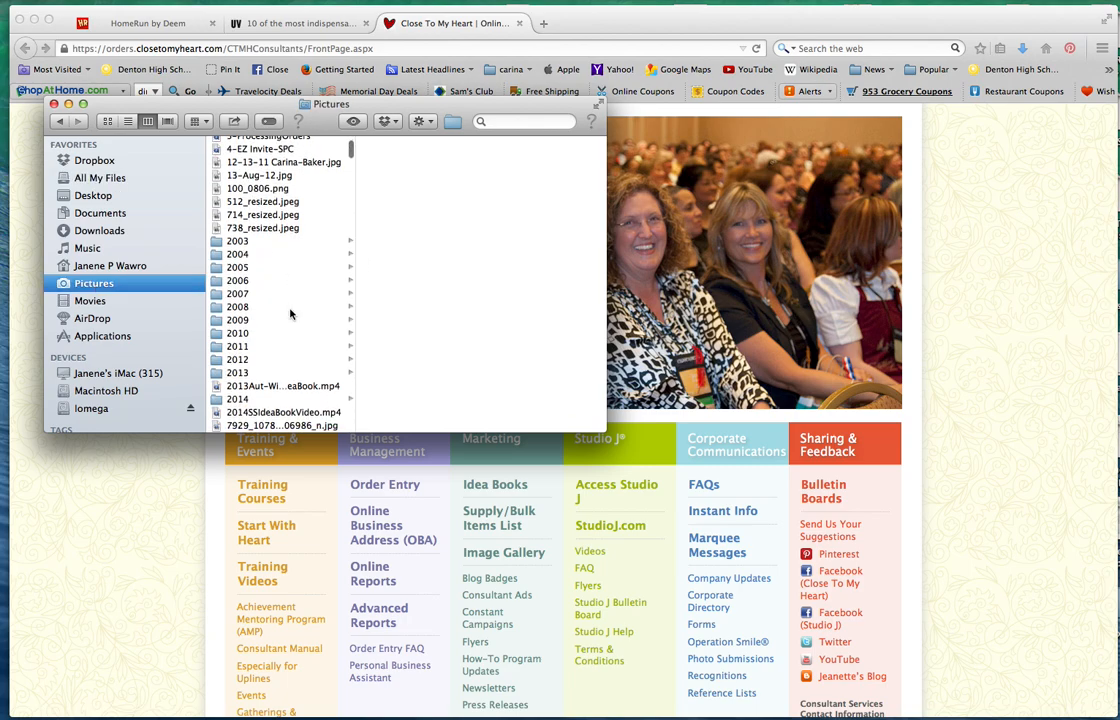
{"action": "left_click", "coordinate": [246, 400]}
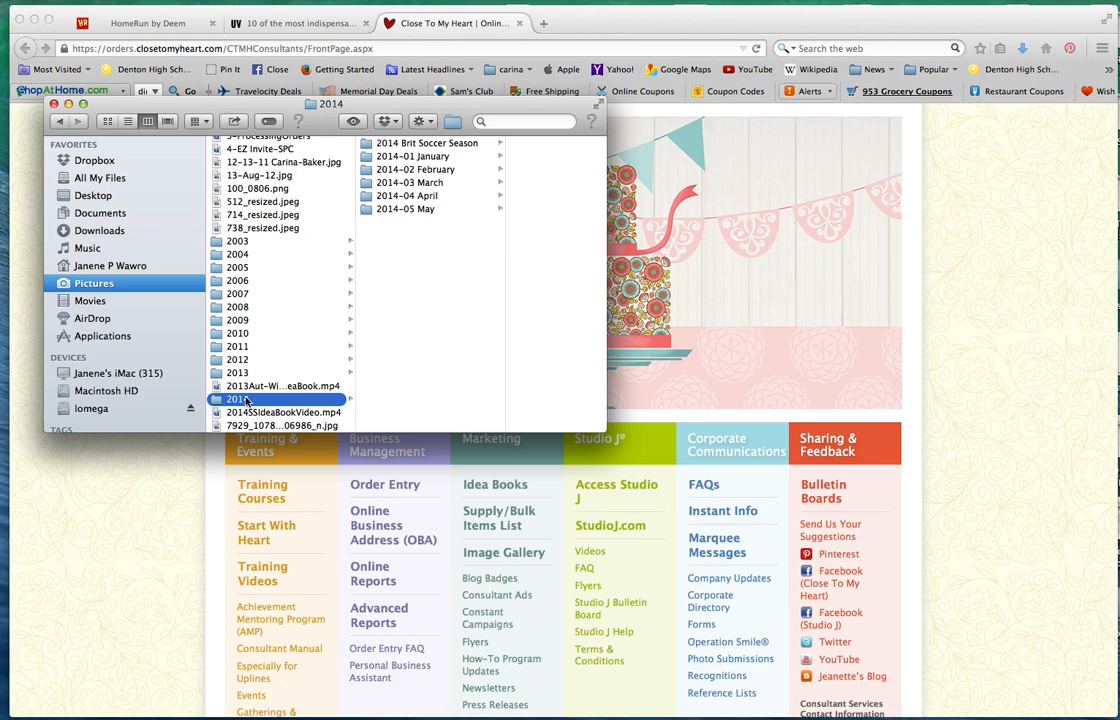
{"action": "left_click", "coordinate": [433, 196]}
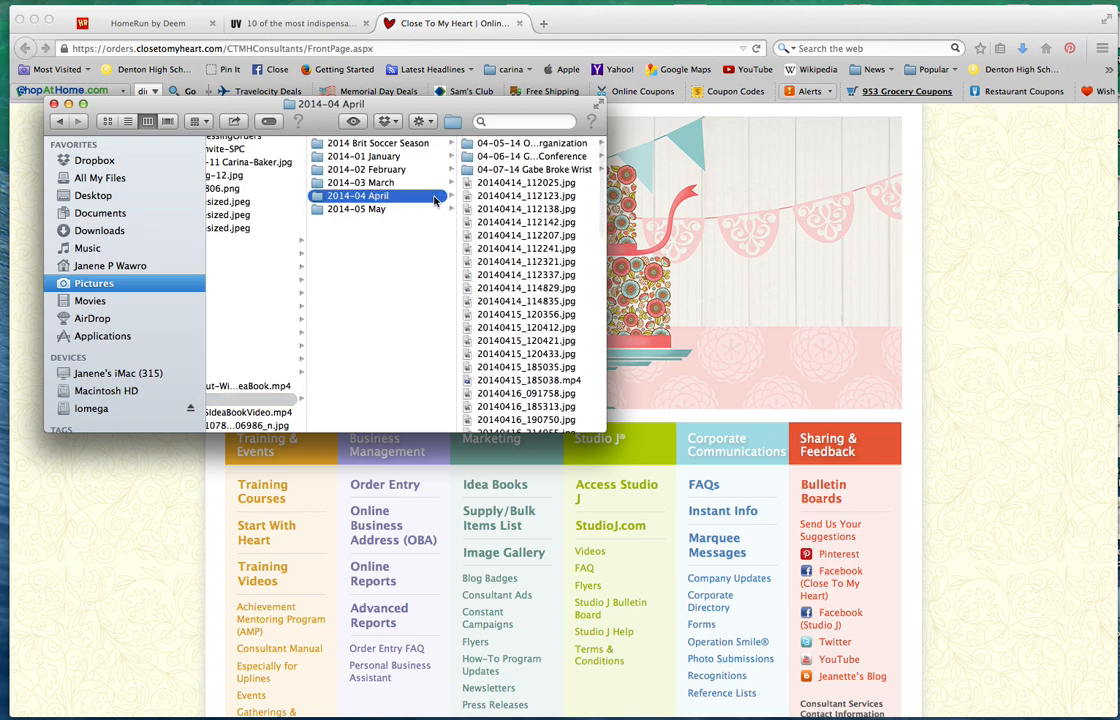
{"action": "left_click", "coordinate": [555, 172]}
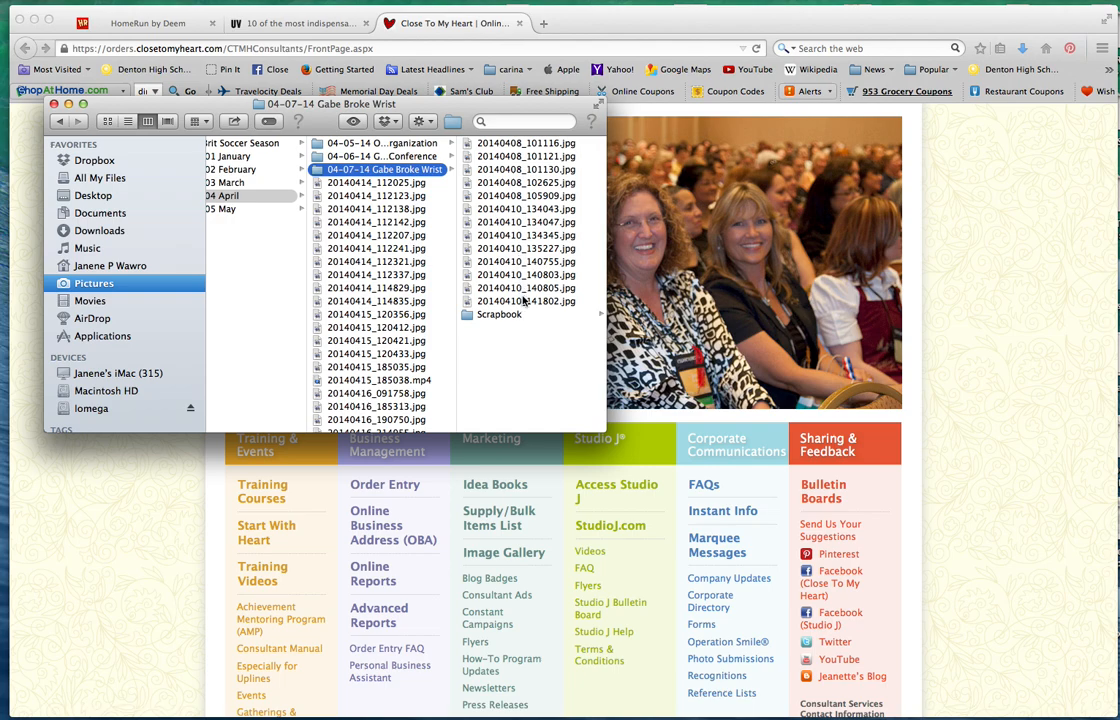
{"action": "left_click", "coordinate": [556, 146]}
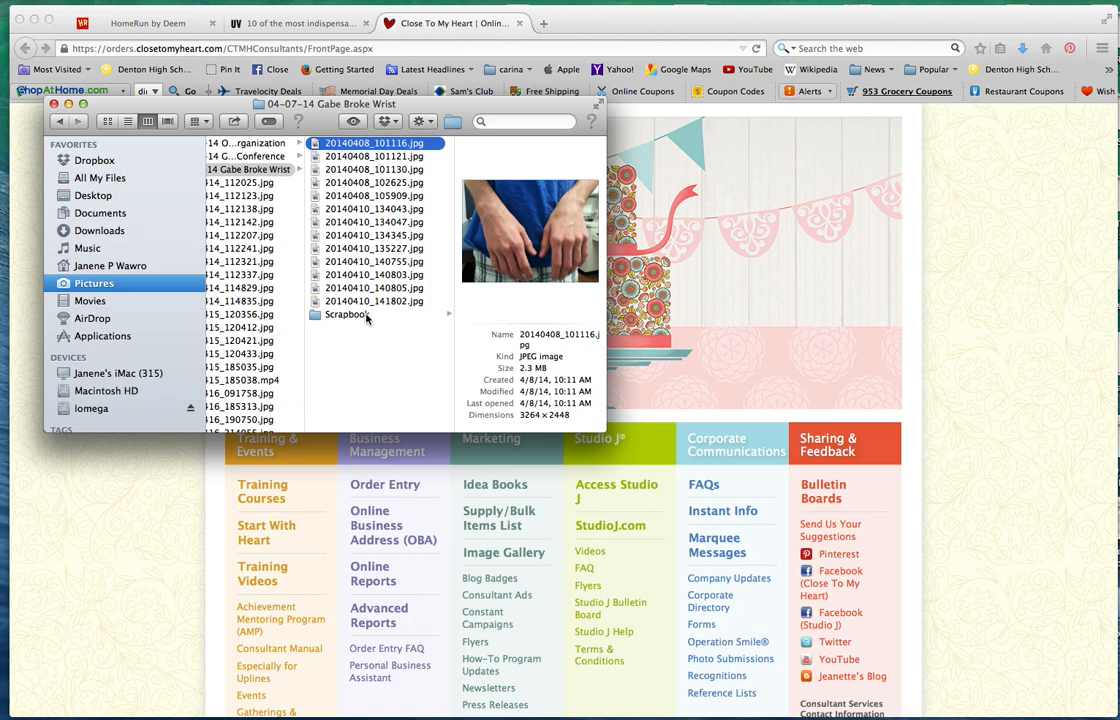
{"action": "left_click", "coordinate": [364, 315]}
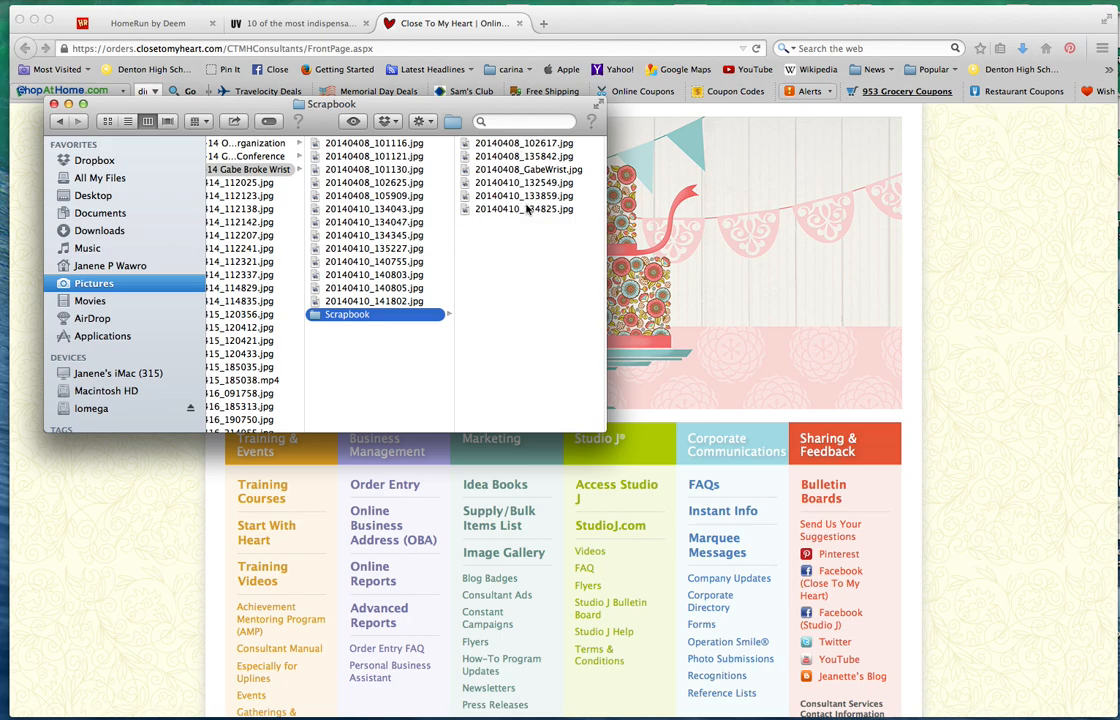
{"action": "left_click", "coordinate": [53, 103]}
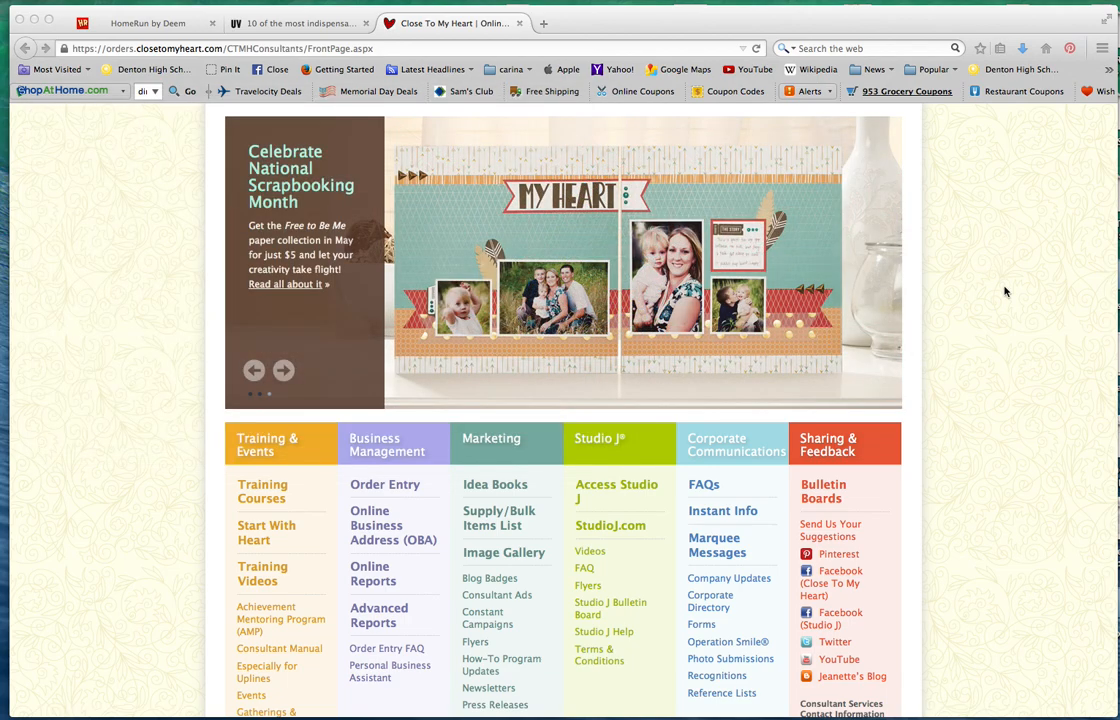
Step: Access Studio J from the consultant page and create a new project named with the person's first name and "Broken Wrist"
{"action": "left_click", "coordinate": [613, 493]}
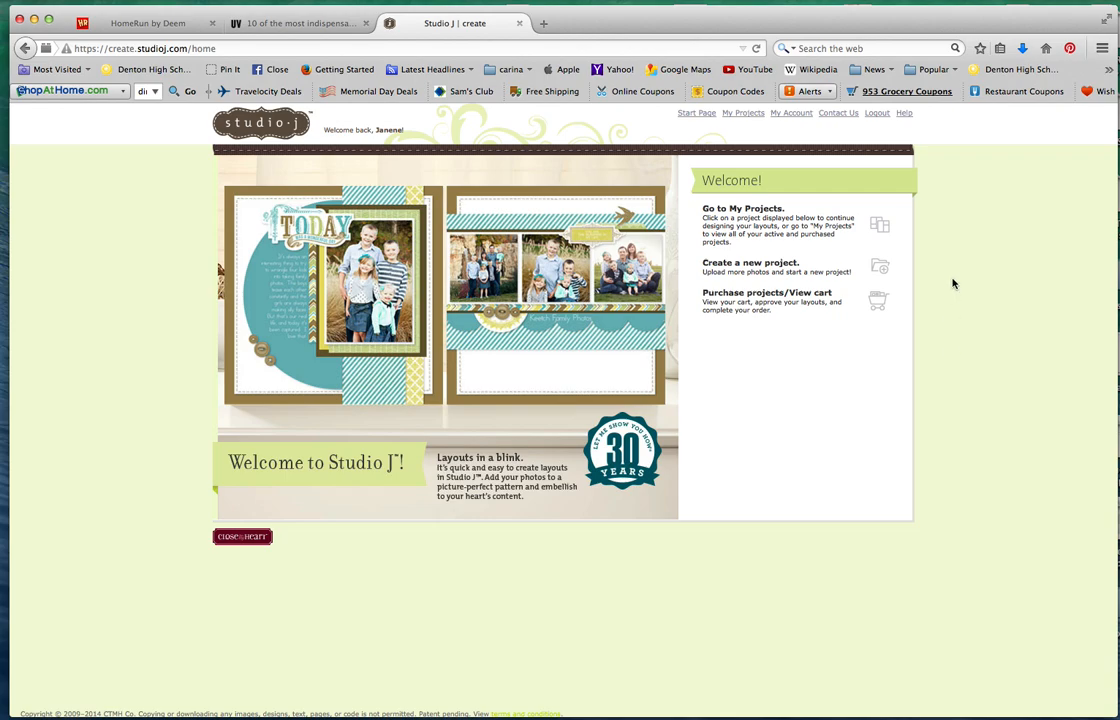
{"action": "left_click", "coordinate": [763, 266]}
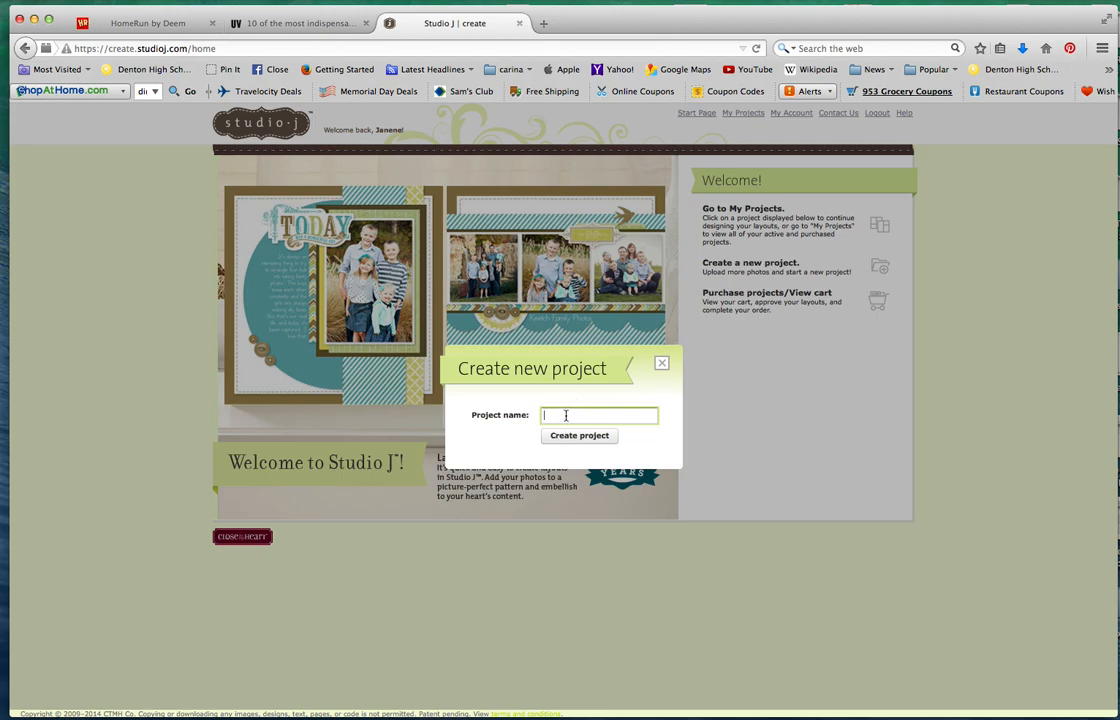
{"action": "type", "text": "Gat"}
{"action": "type", "text": "e's Broken W"}
{"action": "type", "text": "rist"}
{"action": "left_click", "coordinate": [573, 437]}
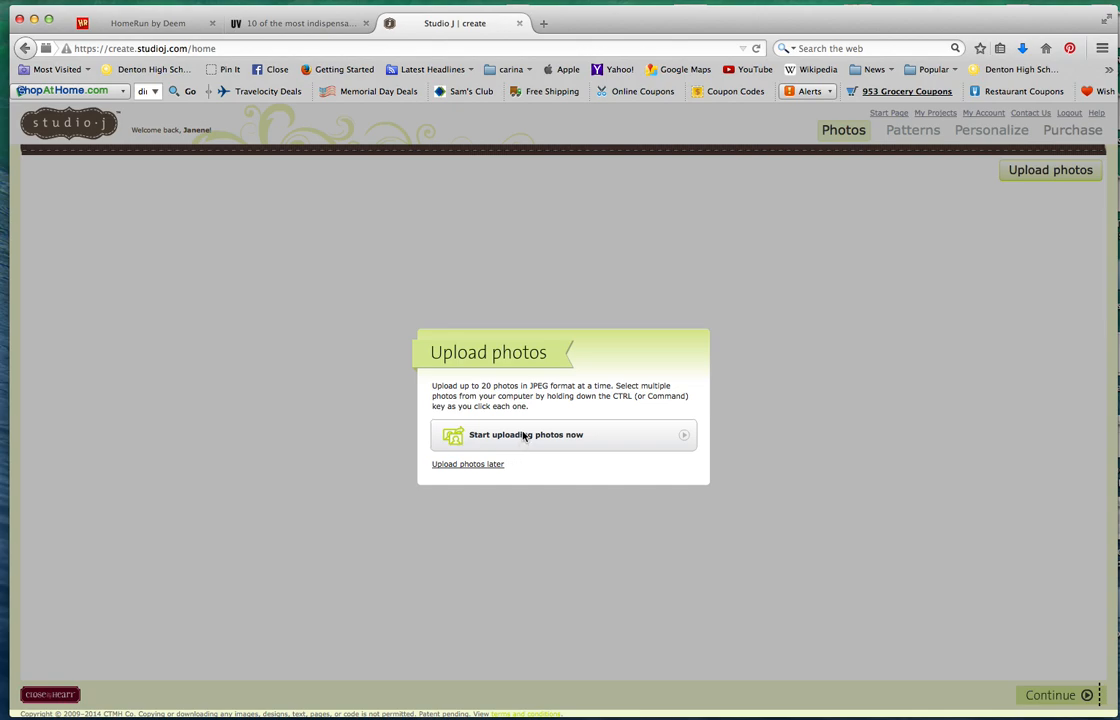
Step: Start uploading photos and go to the Scrapbook subfolder of the 04-07-14 broken-wrist folder within 2014-04 April
{"action": "left_click", "coordinate": [523, 436]}
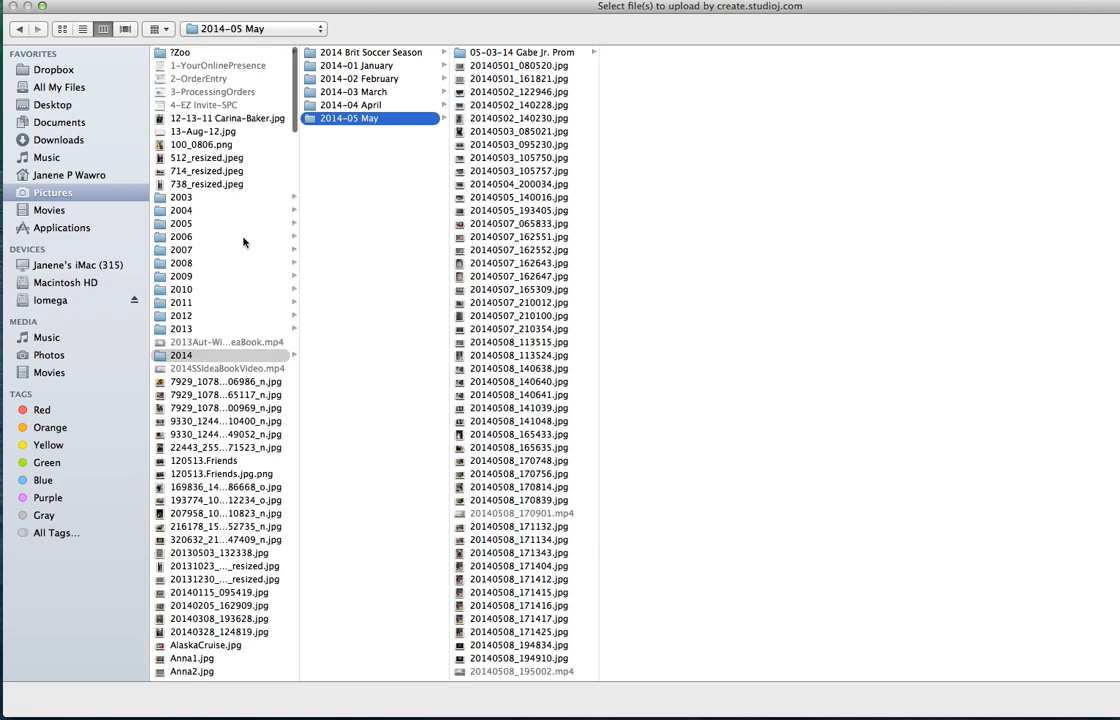
{"action": "left_click", "coordinate": [170, 355]}
{"action": "left_click", "coordinate": [368, 105]}
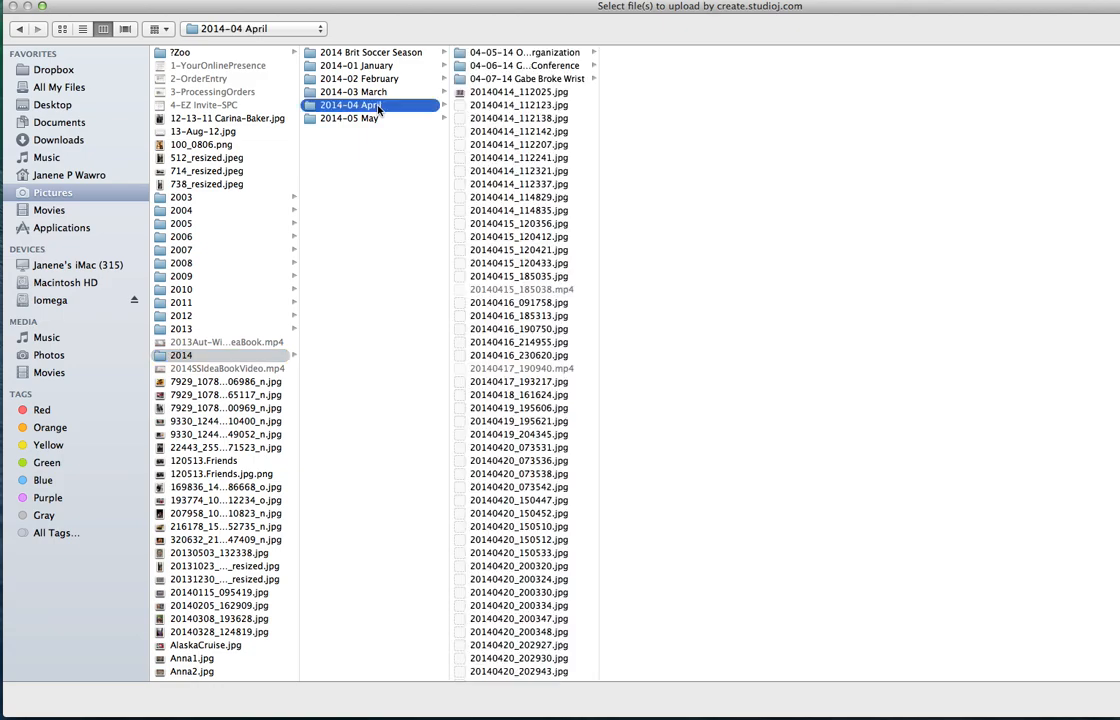
{"action": "left_click", "coordinate": [563, 80]}
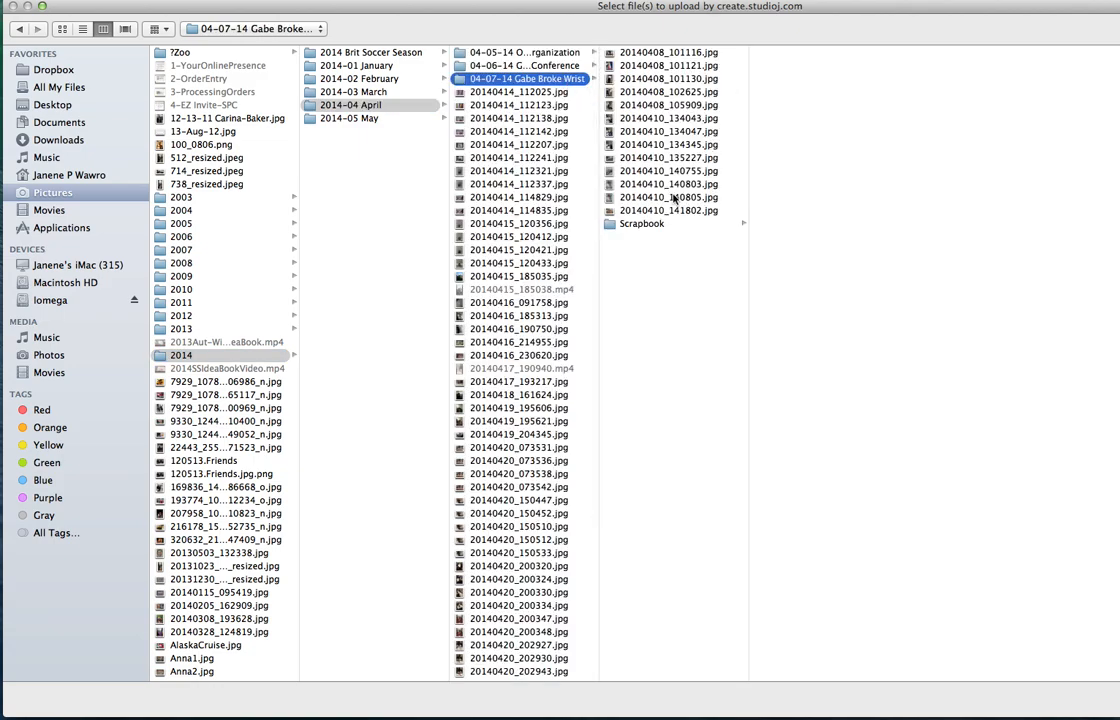
{"action": "left_click", "coordinate": [652, 224]}
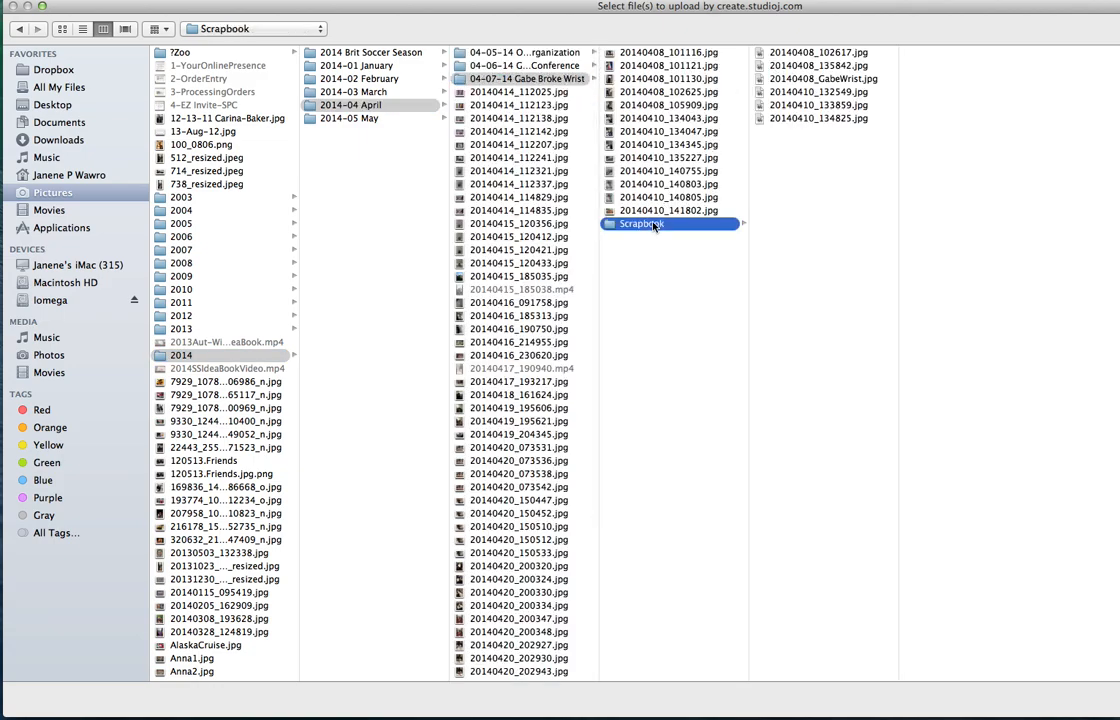
Step: Select all six photos in the Scrapbook folder, starting with 20140408_102617.jpg, and upload them to the project
{"action": "left_click", "coordinate": [805, 53]}
{"action": "key", "text": "shift+Down"}
{"action": "key", "text": "shift+Down"}
{"action": "key", "text": "shift+Down"}
{"action": "key", "text": "shift+Down"}
{"action": "key", "text": "shift+Down"}
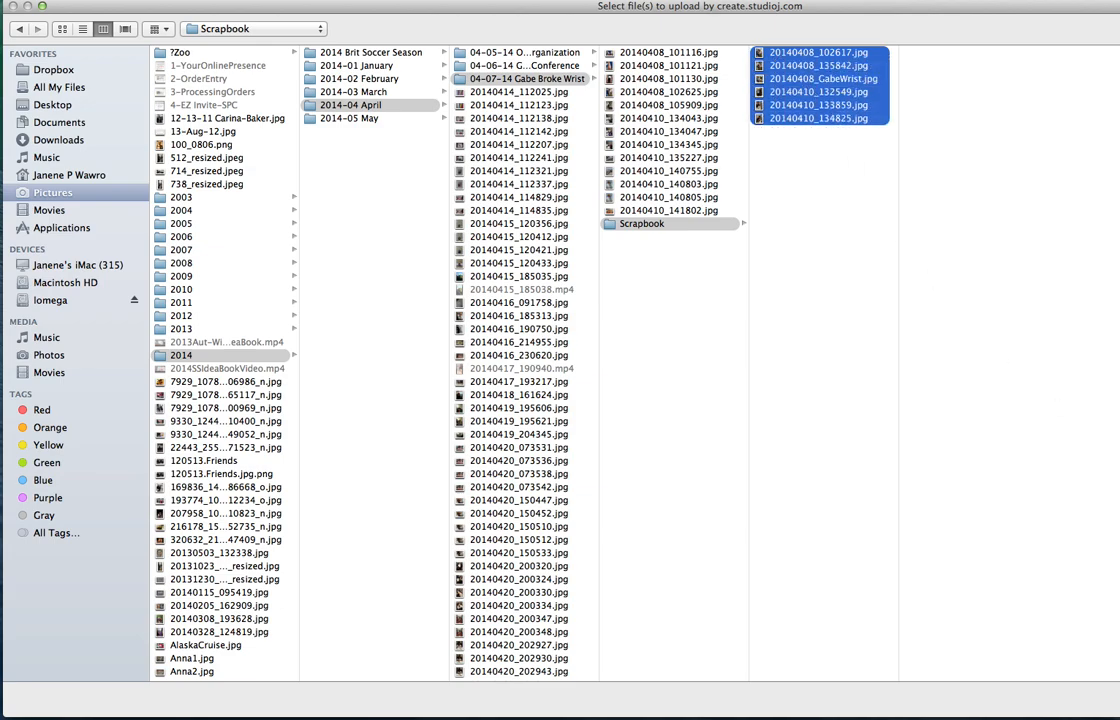
{"action": "key", "text": "Return"}
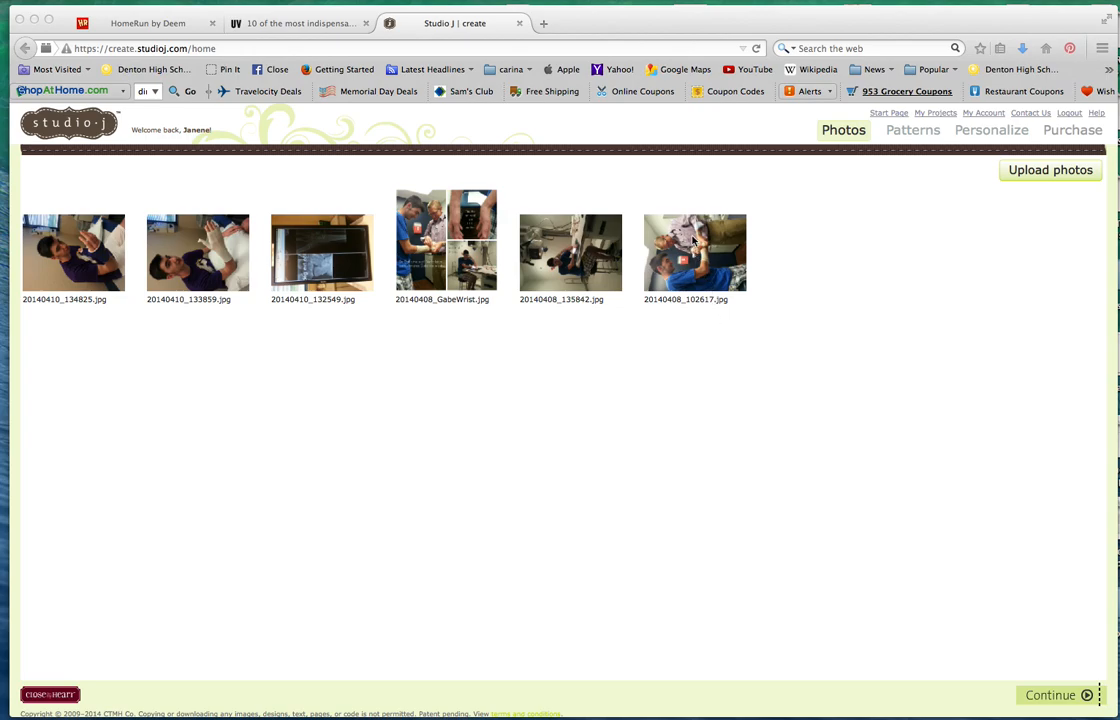
Step: Rotate the five sideways photos upright, leaving out the wrist collage
{"action": "left_click", "coordinate": [733, 237]}
{"action": "mouse_move", "coordinate": [690, 248]}
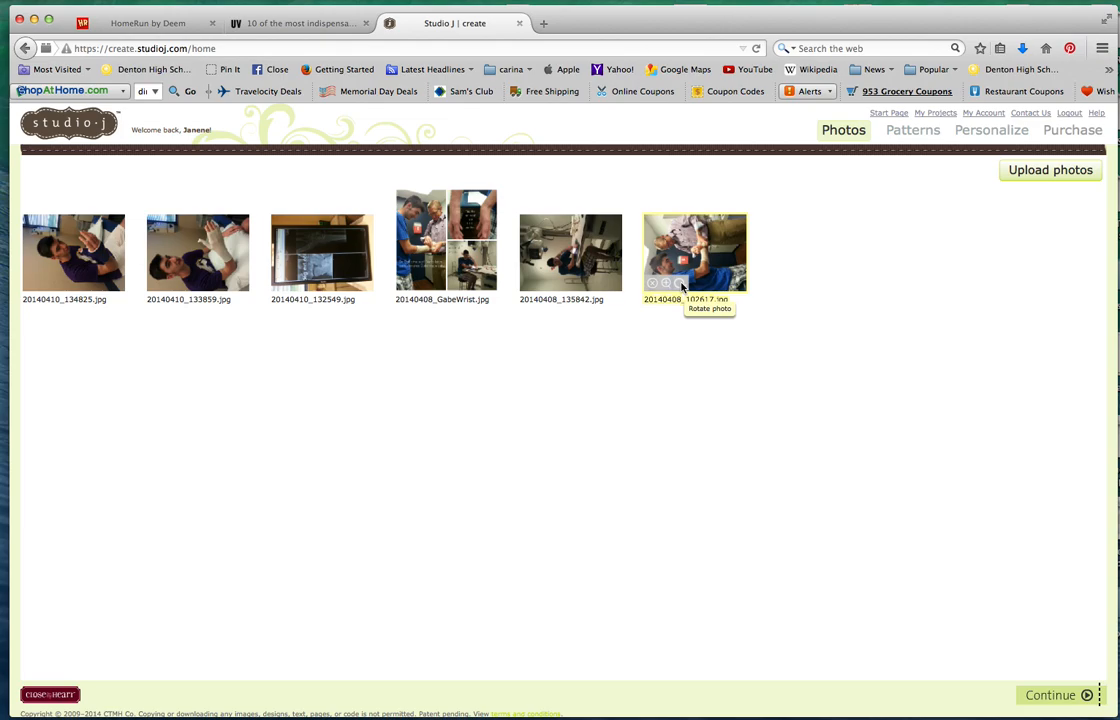
{"action": "left_click", "coordinate": [682, 287]}
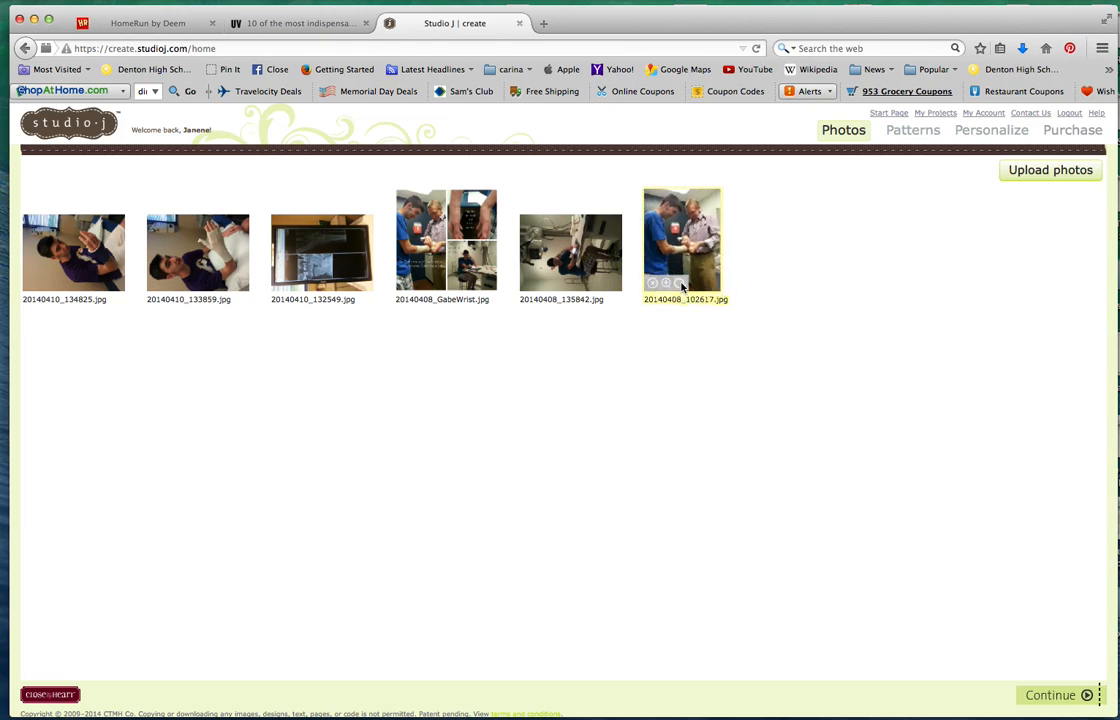
{"action": "left_click", "coordinate": [563, 285]}
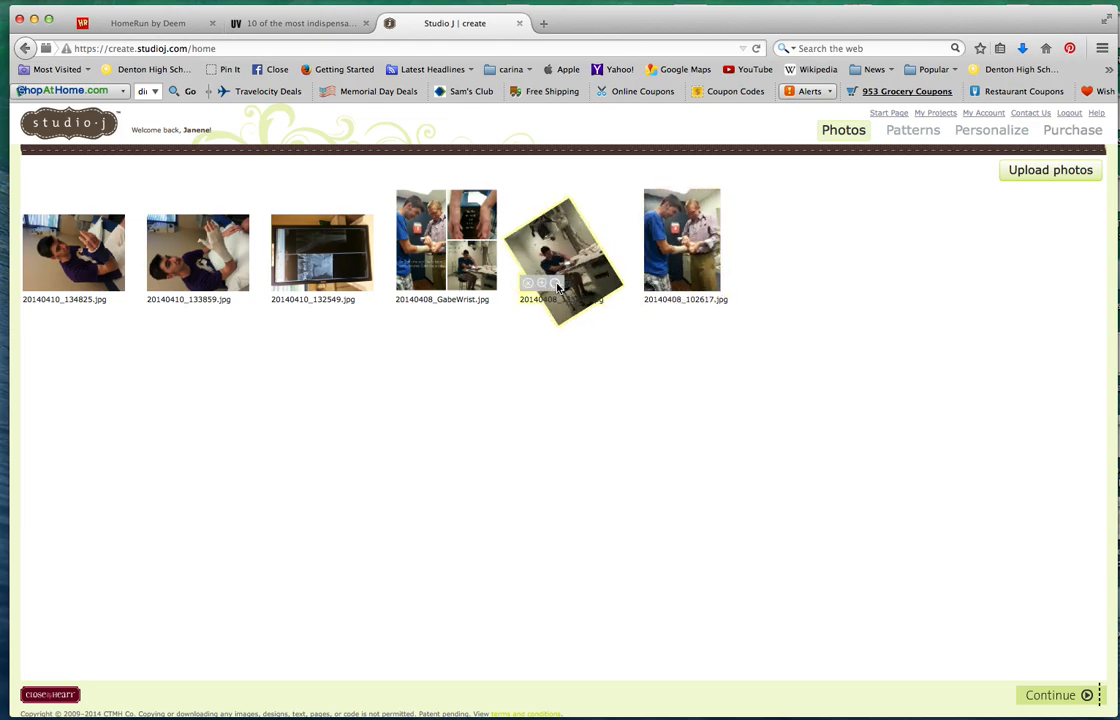
{"action": "left_click", "coordinate": [308, 283]}
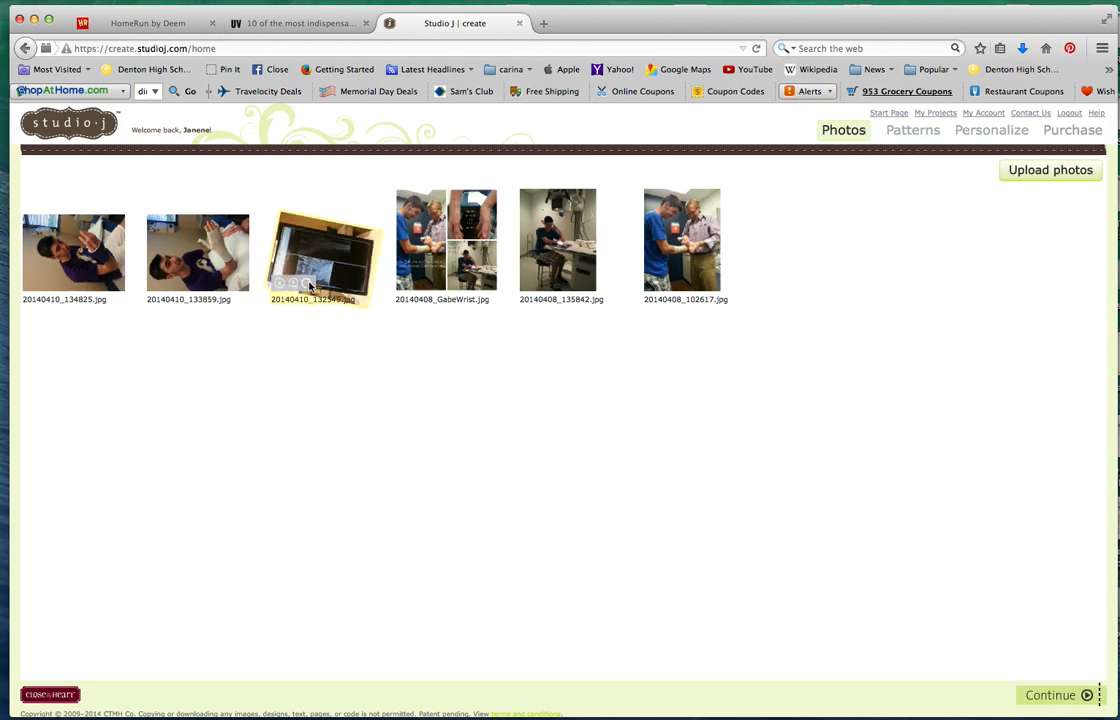
{"action": "left_click", "coordinate": [185, 283]}
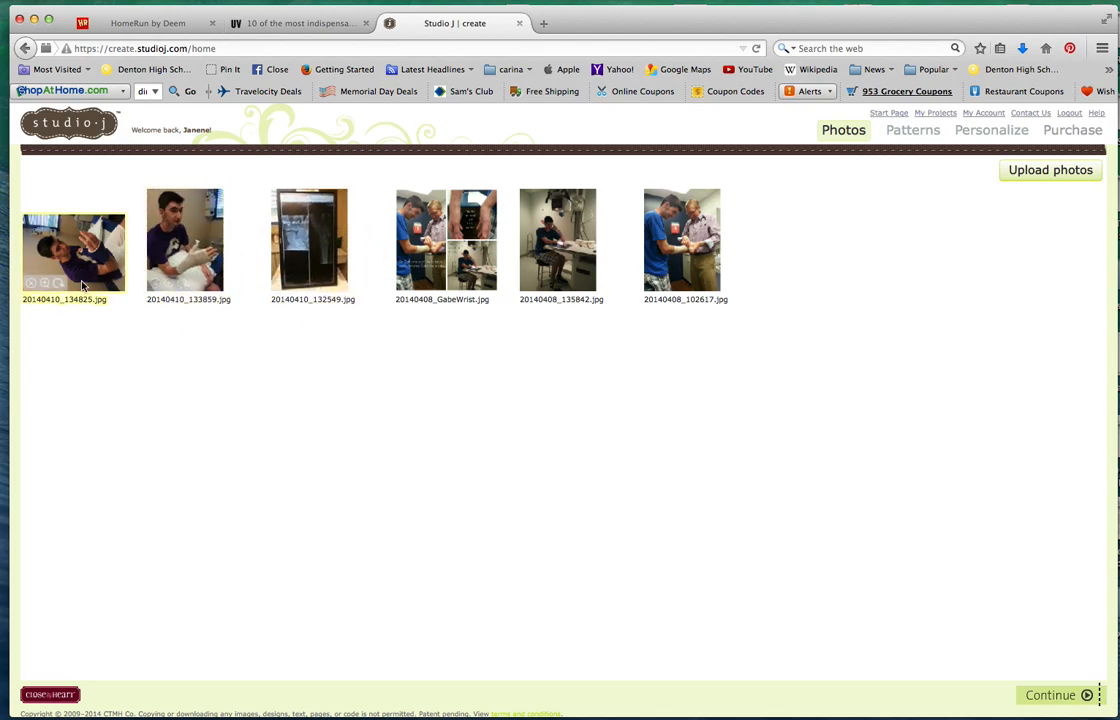
{"action": "left_click", "coordinate": [59, 283]}
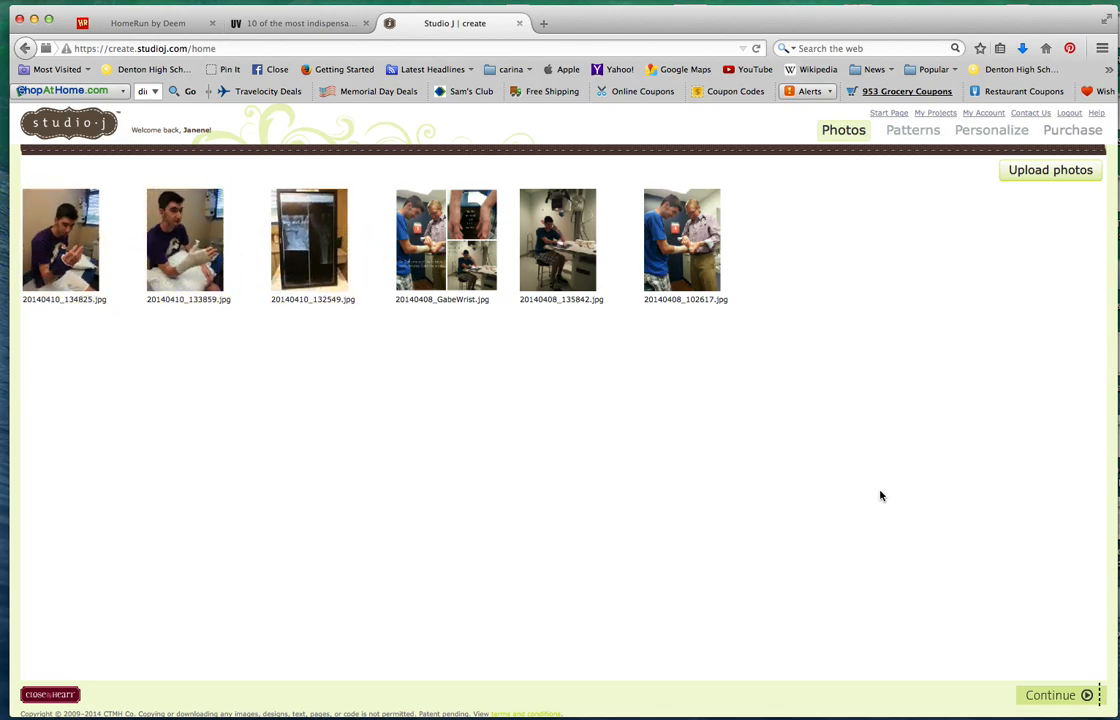
Step: Continue to the layout type selection and choose Create Your Own Custom Layout
{"action": "left_click", "coordinate": [1058, 697]}
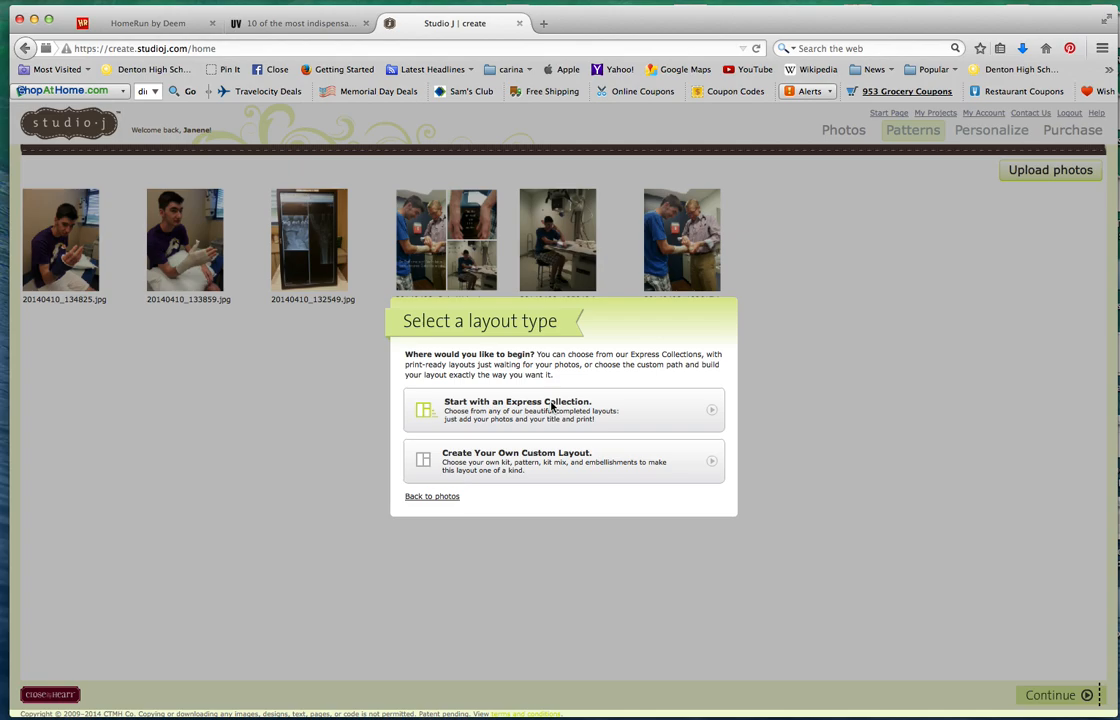
{"action": "left_click", "coordinate": [520, 461]}
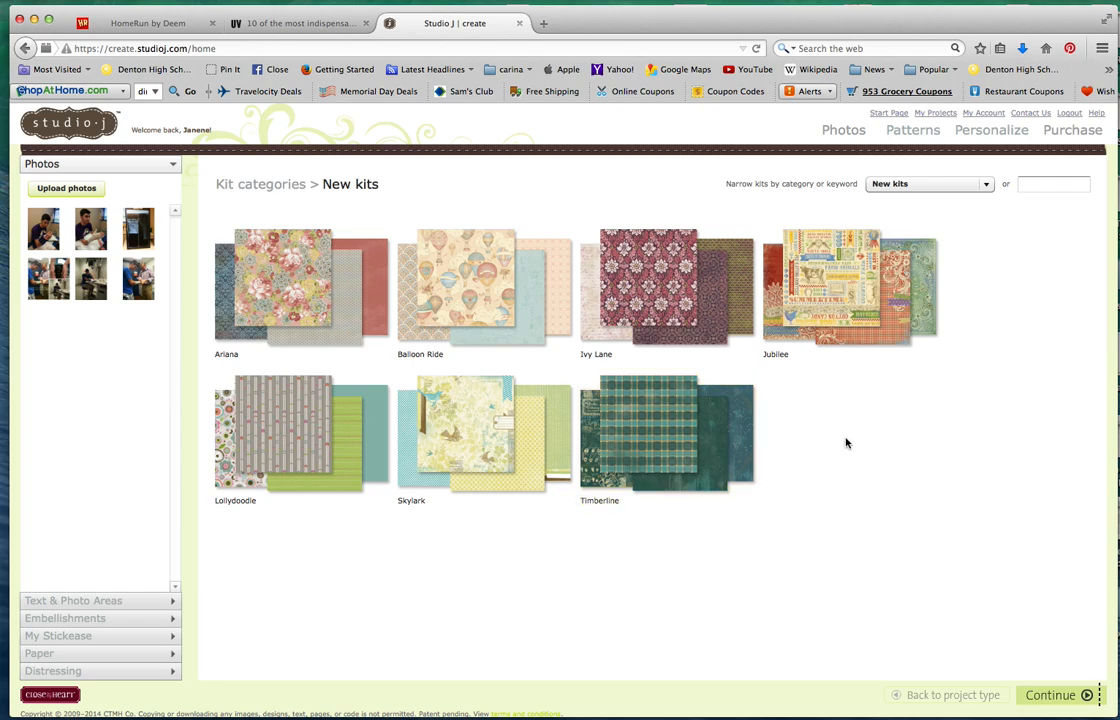
Step: Narrow the kits to the School/Friends category and browse its paper designs
{"action": "left_click", "coordinate": [985, 186]}
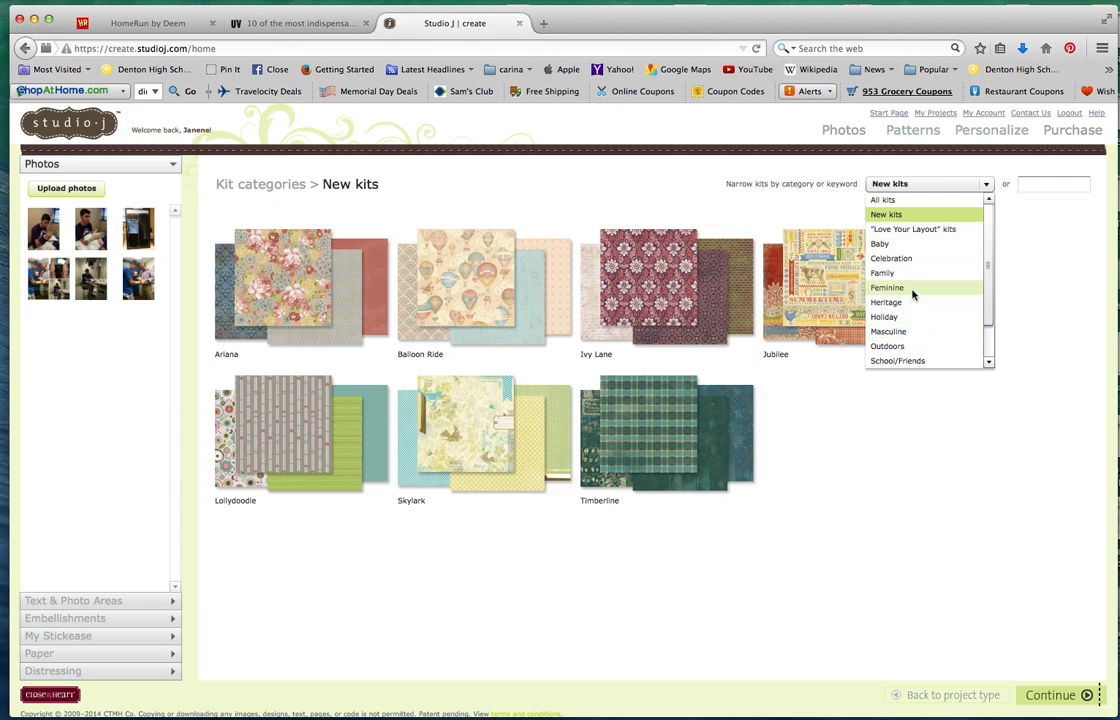
{"action": "left_click", "coordinate": [892, 361]}
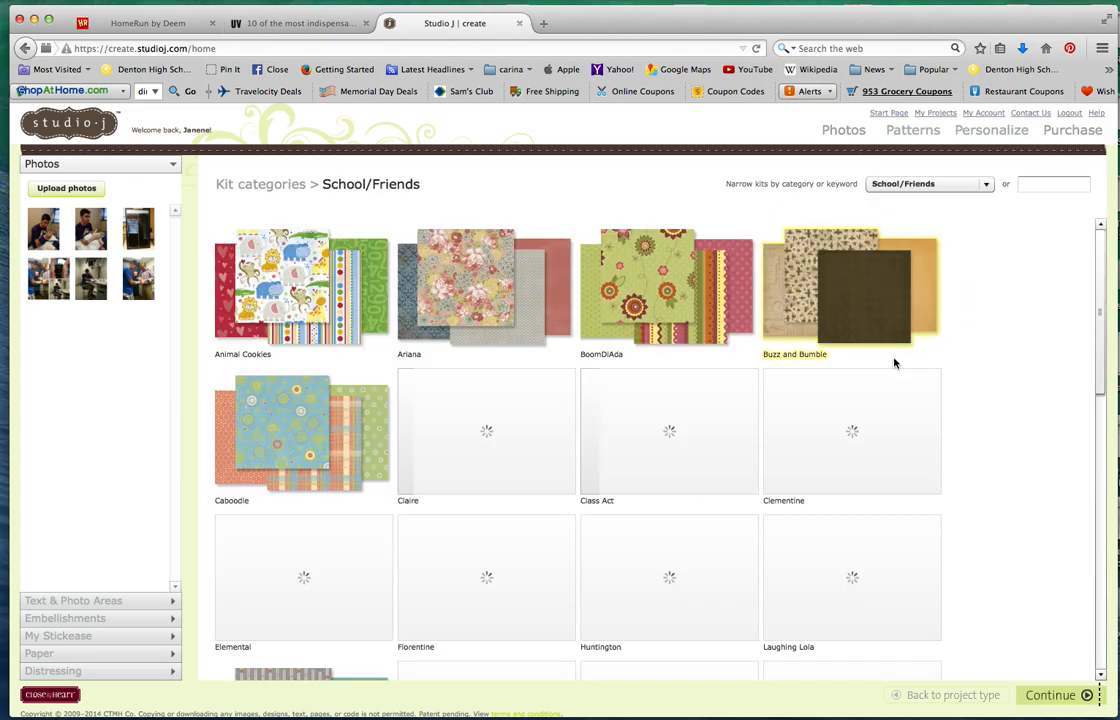
{"action": "scroll", "coordinate": [895, 363], "scroll_direction": "down", "scroll_amount": 5}
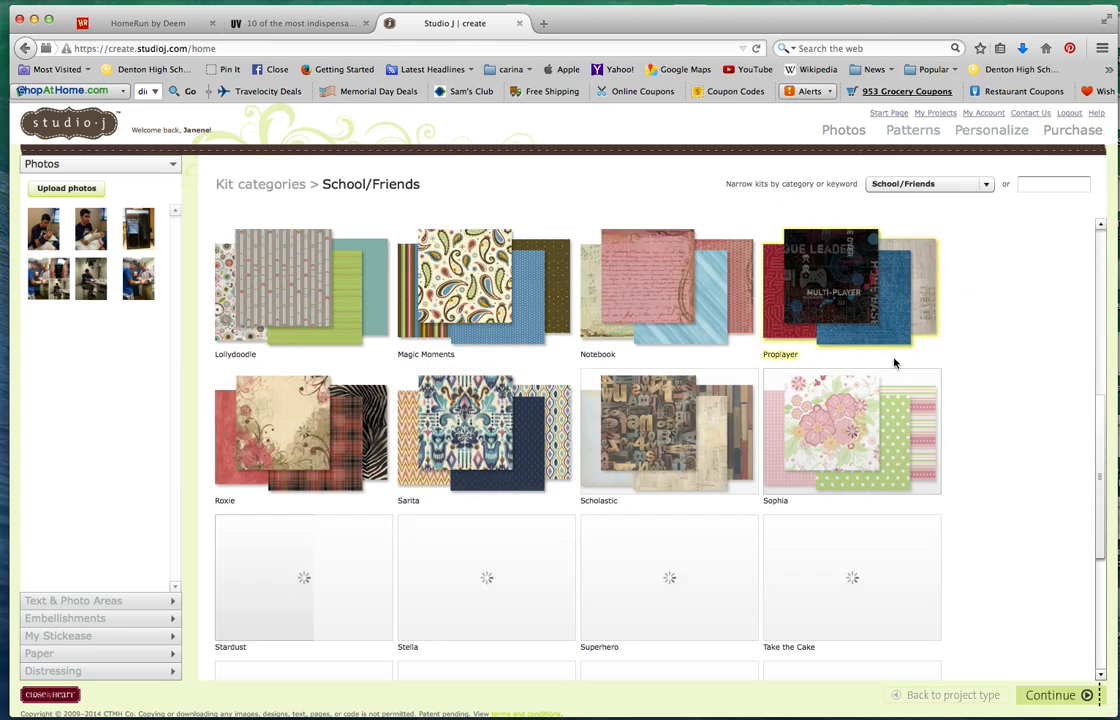
{"action": "scroll", "coordinate": [895, 363], "scroll_direction": "up", "scroll_amount": 5}
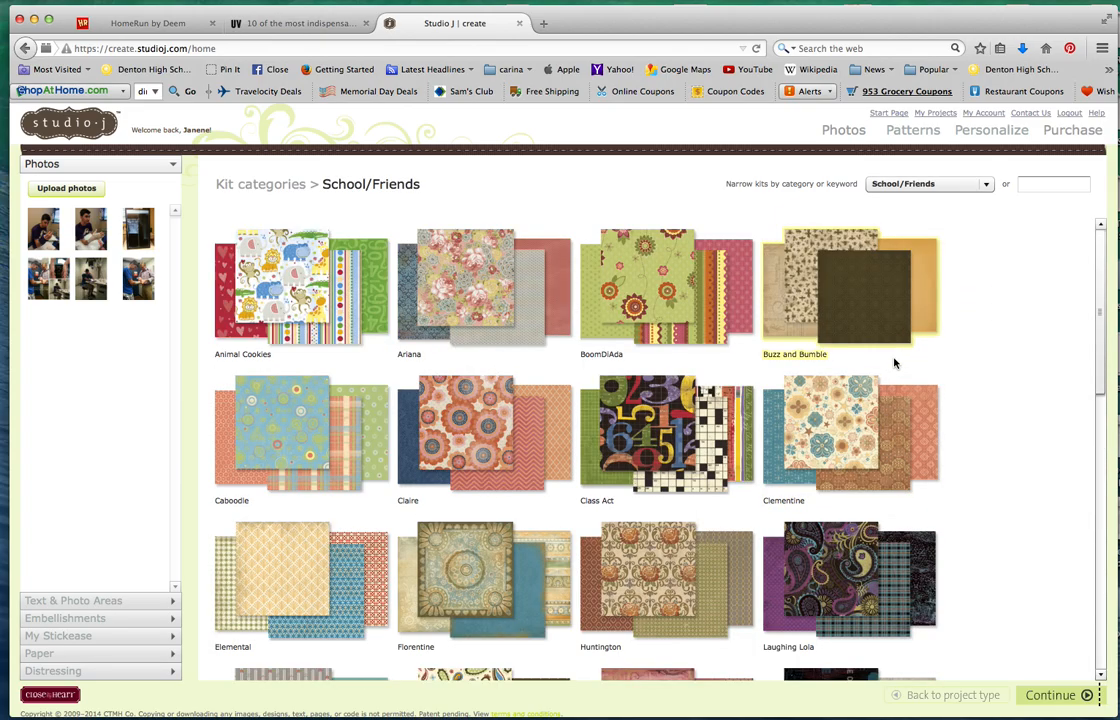
Step: Show All kits and browse the paper designs down to the BoomDiAda through Daydream rows
{"action": "left_click", "coordinate": [953, 185]}
{"action": "scroll", "coordinate": [907, 208], "scroll_direction": "up", "scroll_amount": 2}
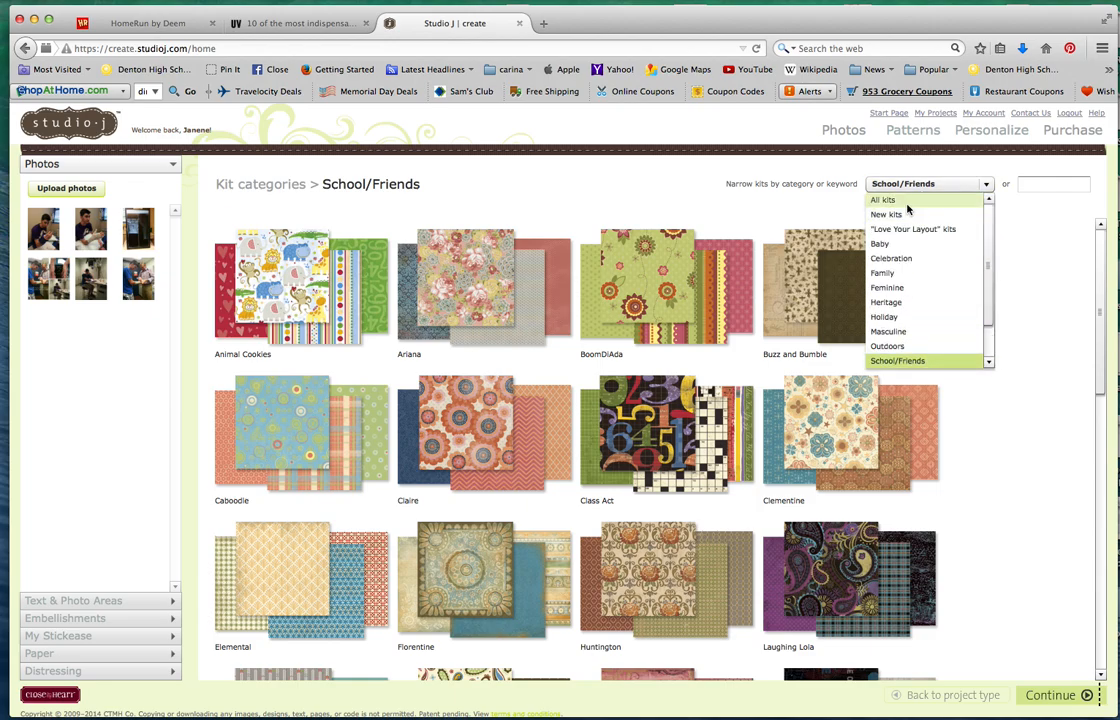
{"action": "left_click", "coordinate": [896, 202]}
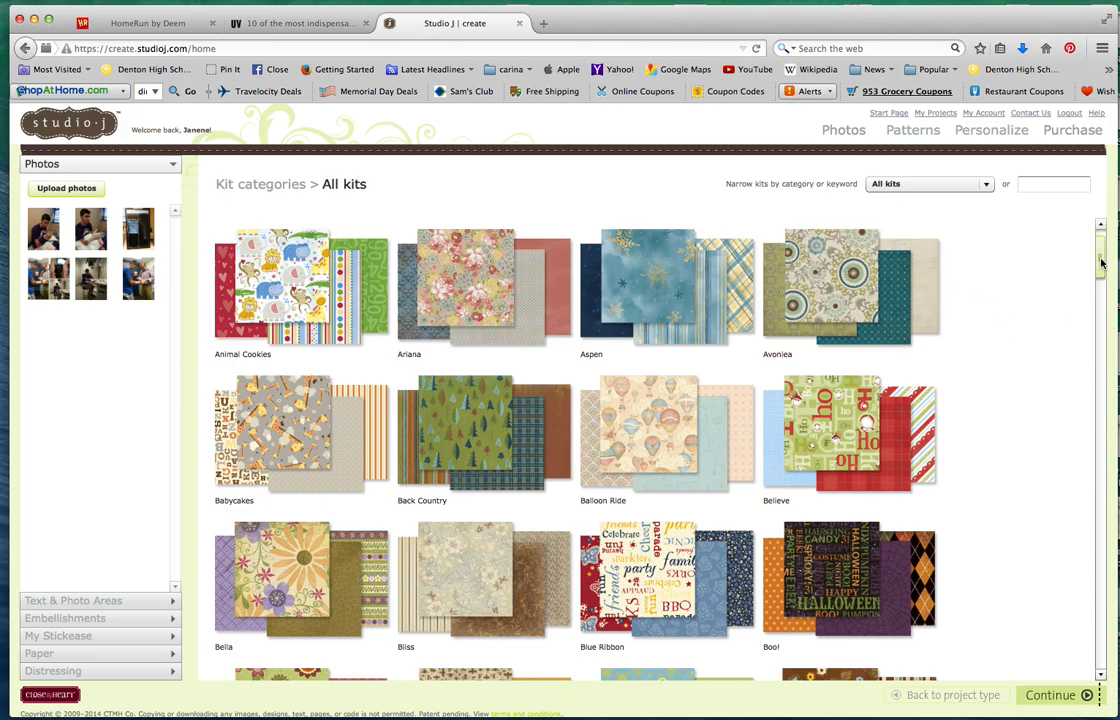
{"action": "left_click_drag", "start_coordinate": [1101, 257], "coordinate": [1098, 295]}
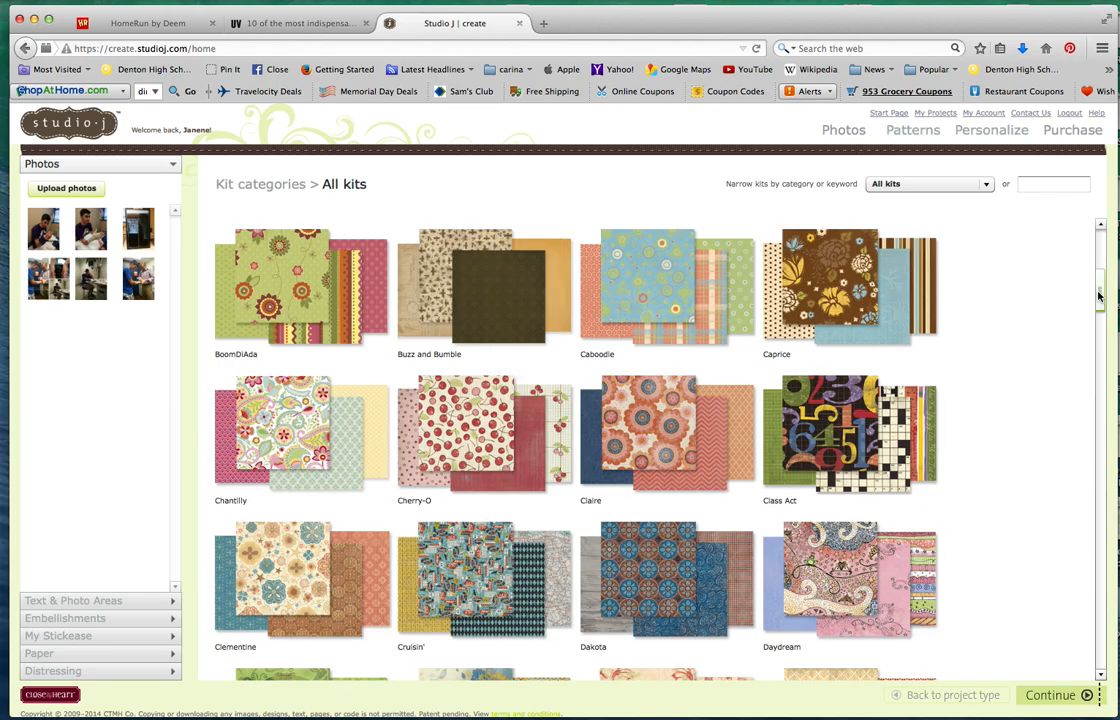
{"action": "left_click_drag", "start_coordinate": [1098, 295], "coordinate": [1098, 305]}
{"action": "left_click", "coordinate": [985, 184]}
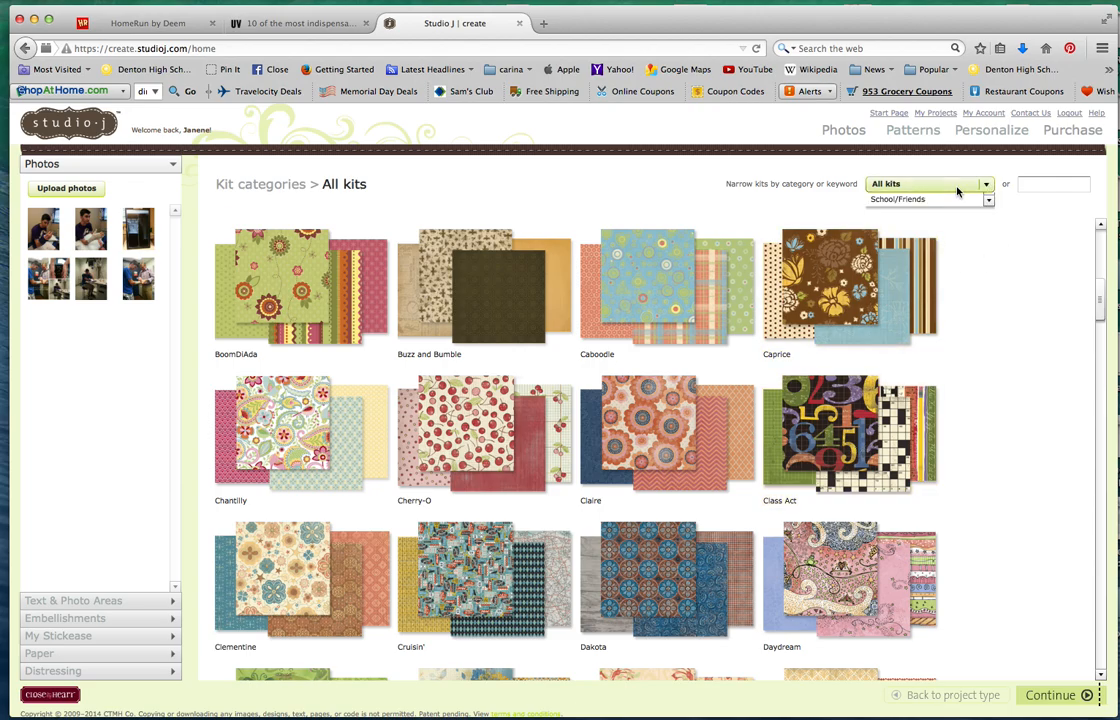
{"action": "left_click", "coordinate": [703, 196]}
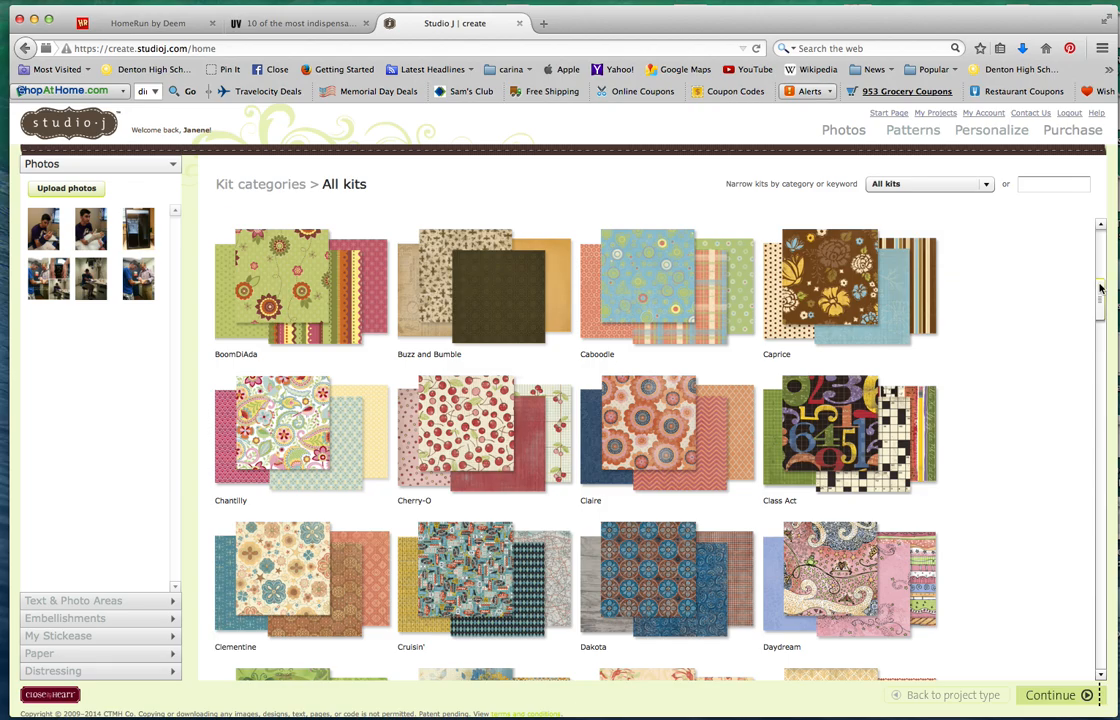
Step: Browse all kits from the first row, choose the Later SK8R kit and continue to the layout patterns
{"action": "left_click", "coordinate": [1099, 232]}
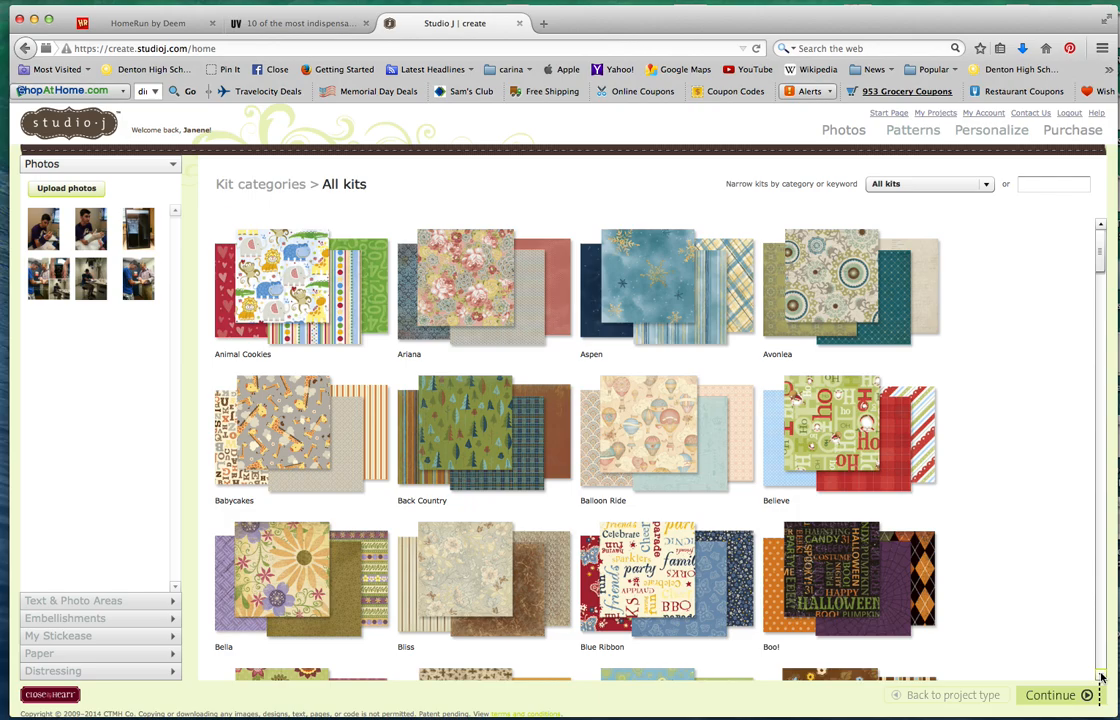
{"action": "left_click", "coordinate": [1100, 677]}
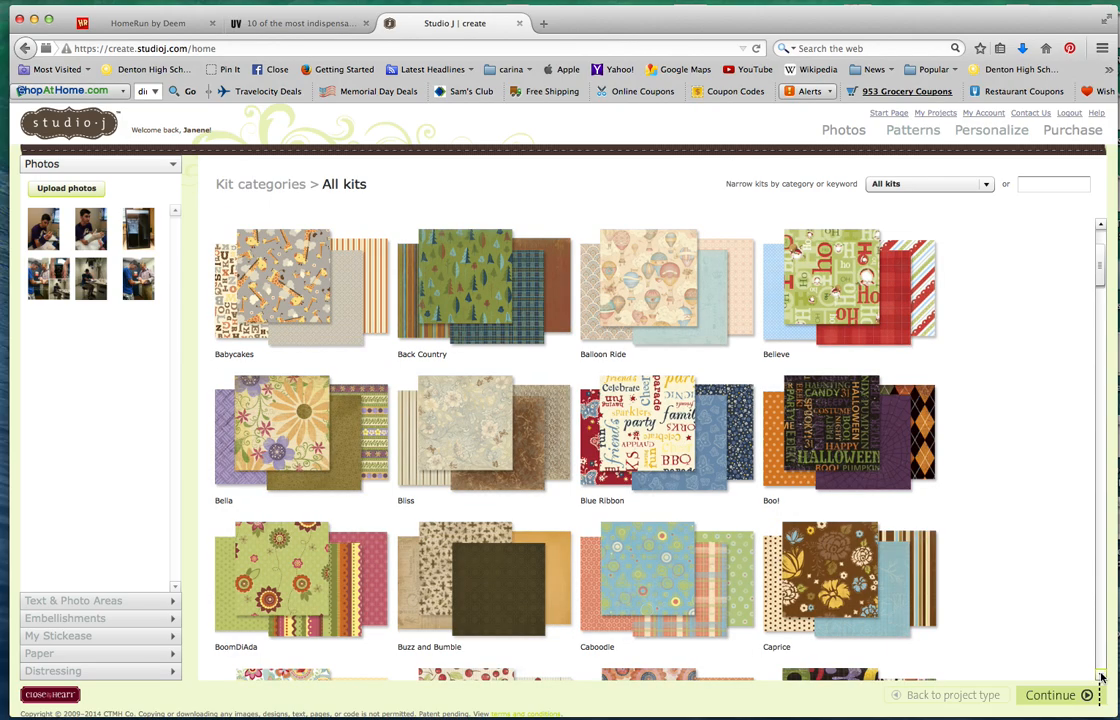
{"action": "left_click", "coordinate": [1100, 677]}
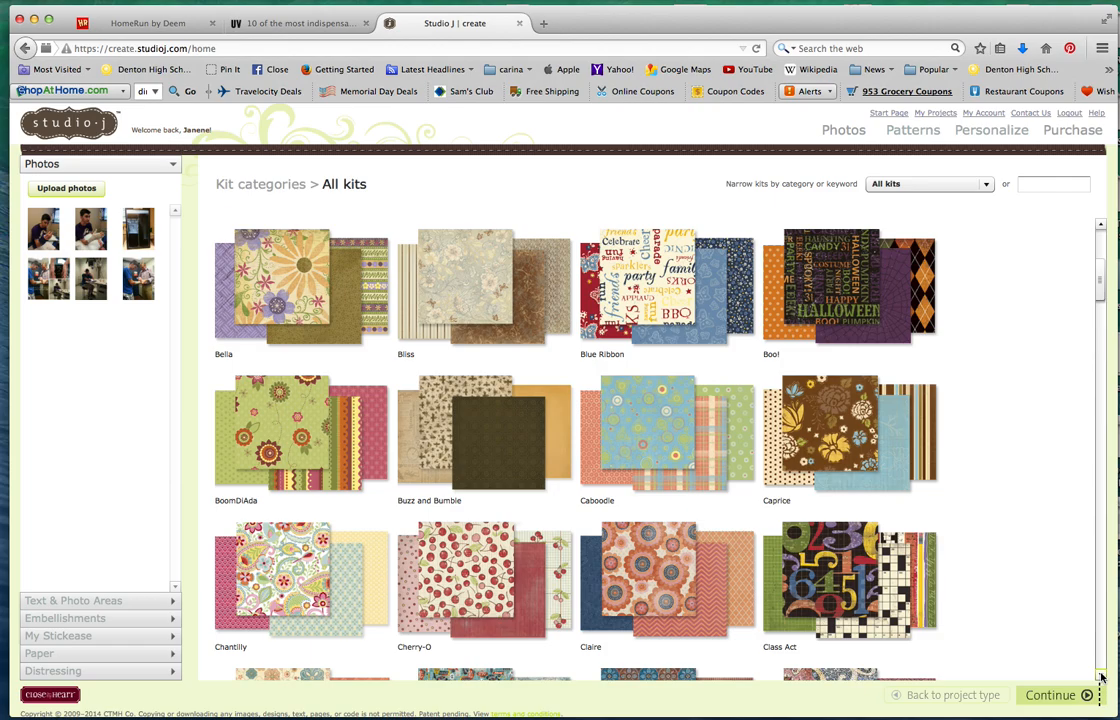
{"action": "left_click", "coordinate": [1100, 677]}
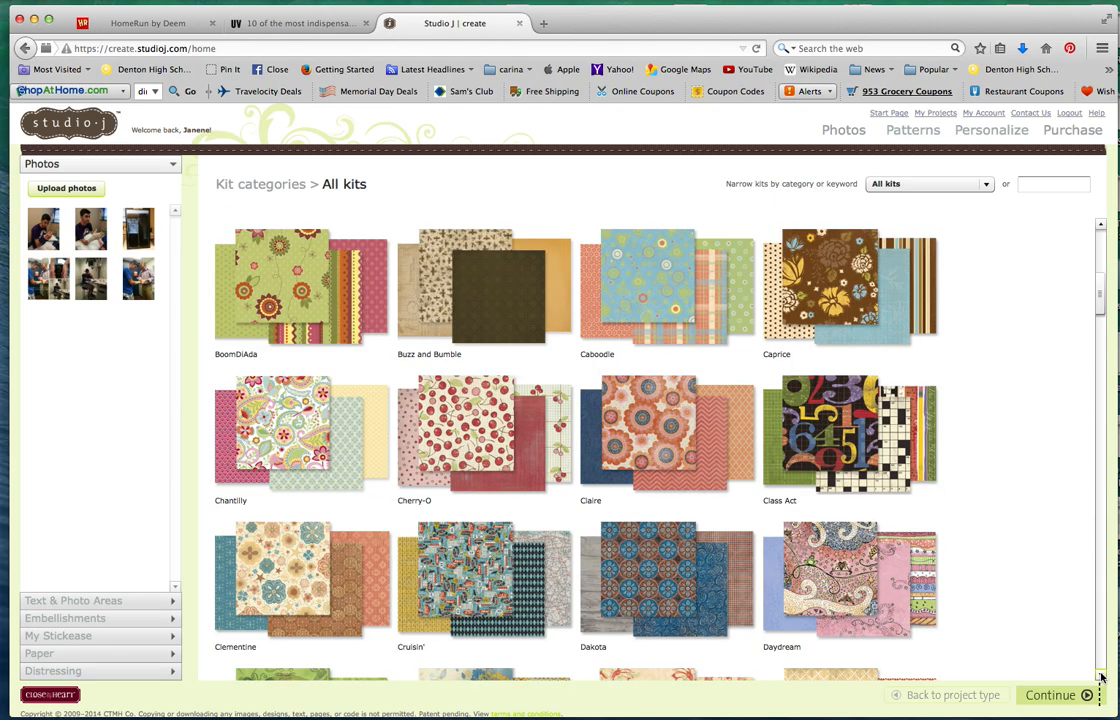
{"action": "left_click", "coordinate": [1100, 677]}
{"action": "left_click", "coordinate": [1100, 677]}
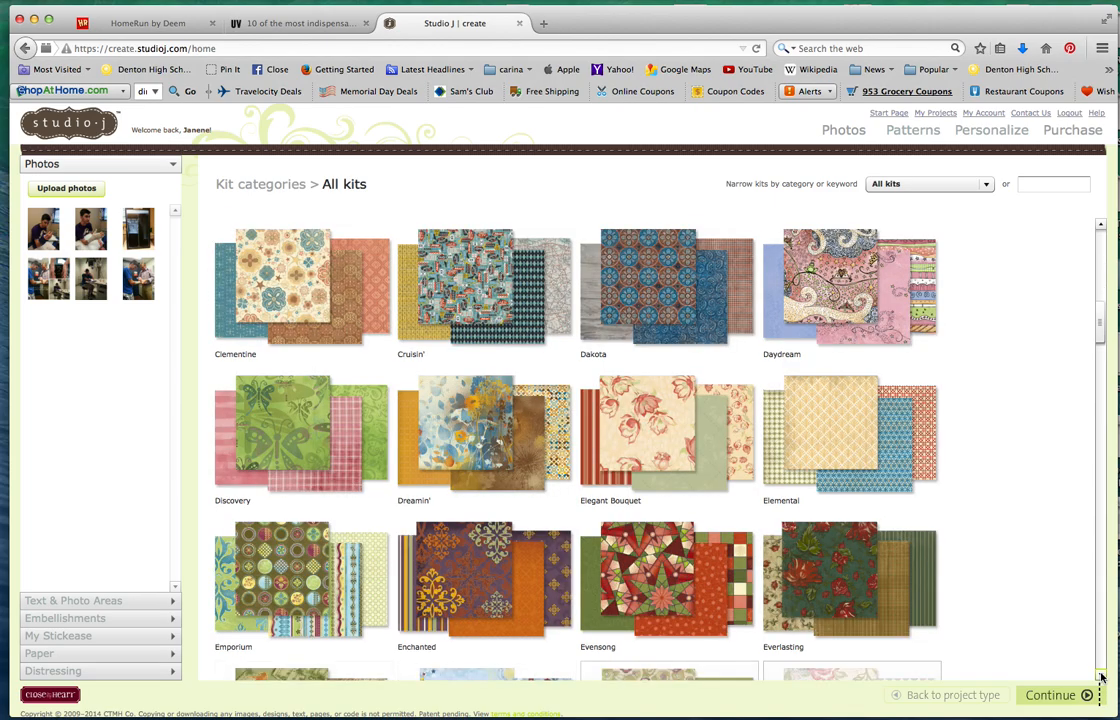
{"action": "left_click", "coordinate": [1100, 677]}
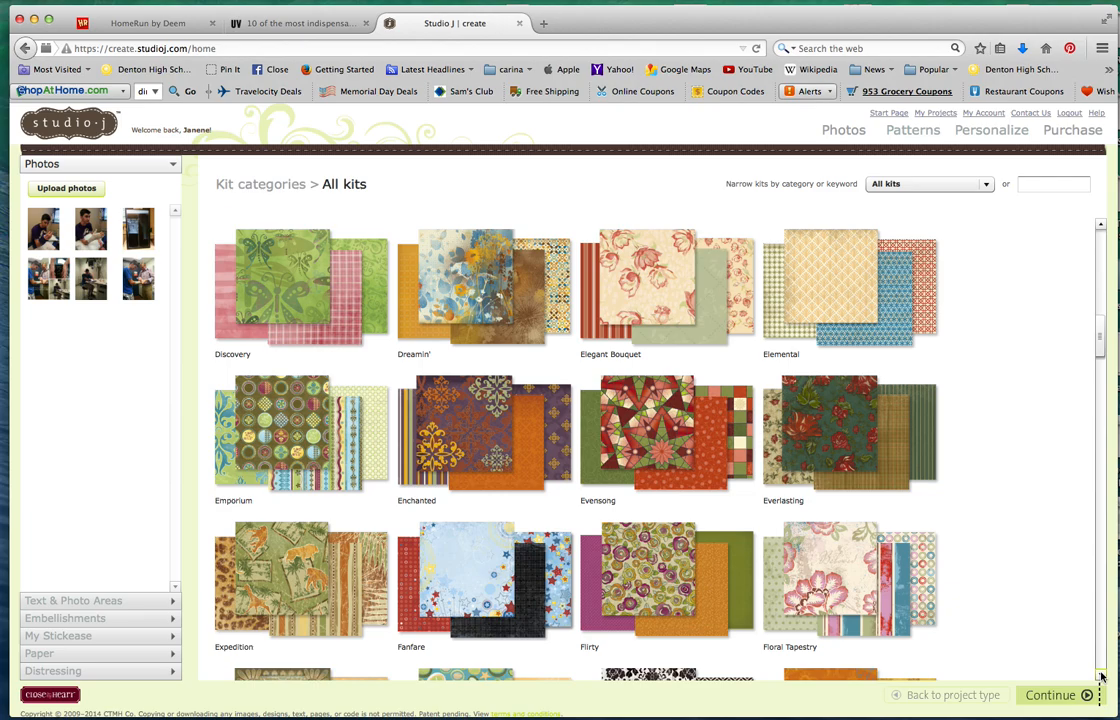
{"action": "left_click", "coordinate": [1100, 677]}
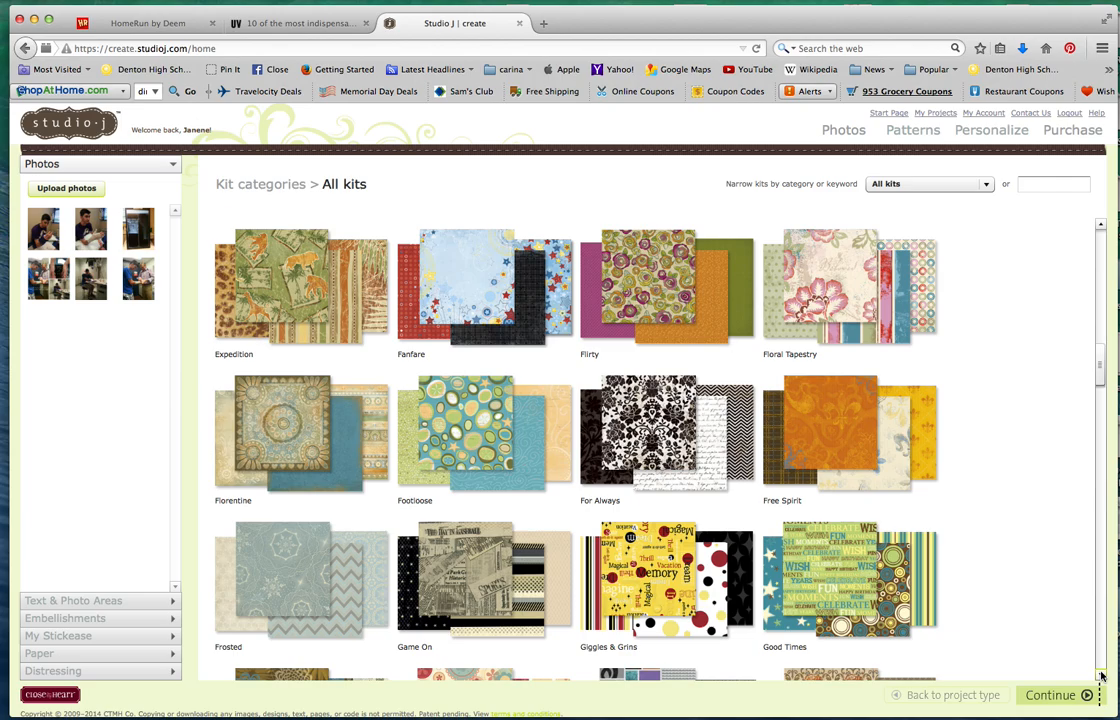
{"action": "scroll", "coordinate": [1100, 676], "scroll_direction": "down", "scroll_amount": 3}
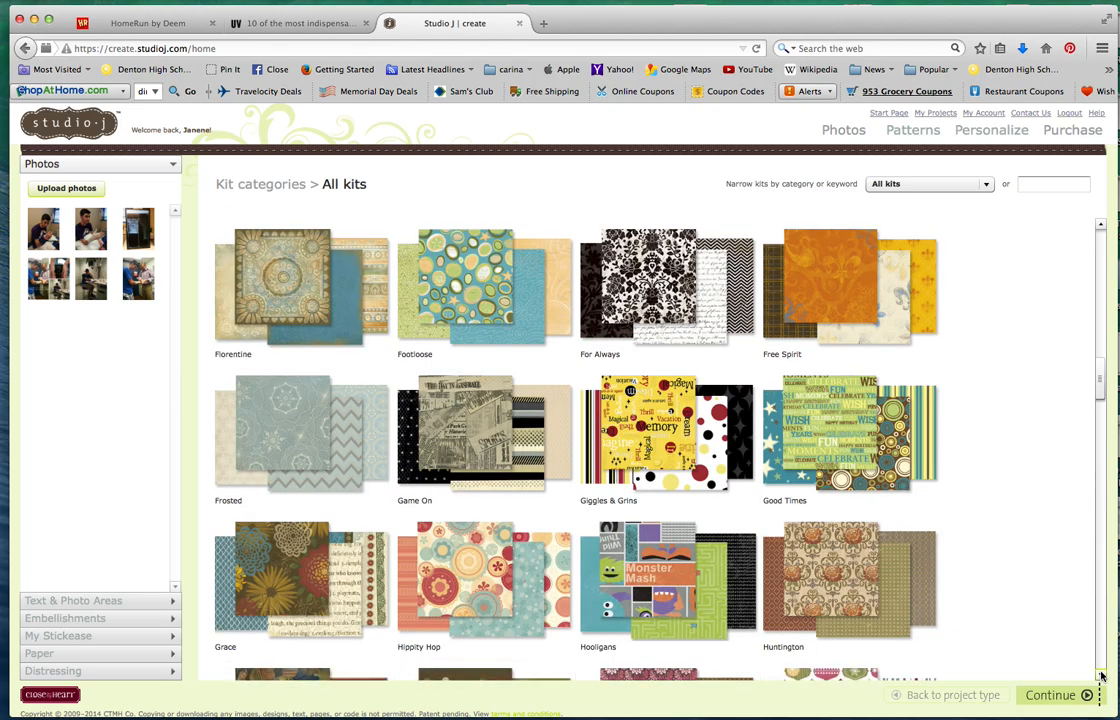
{"action": "scroll", "coordinate": [1100, 676], "scroll_direction": "down", "scroll_amount": 3}
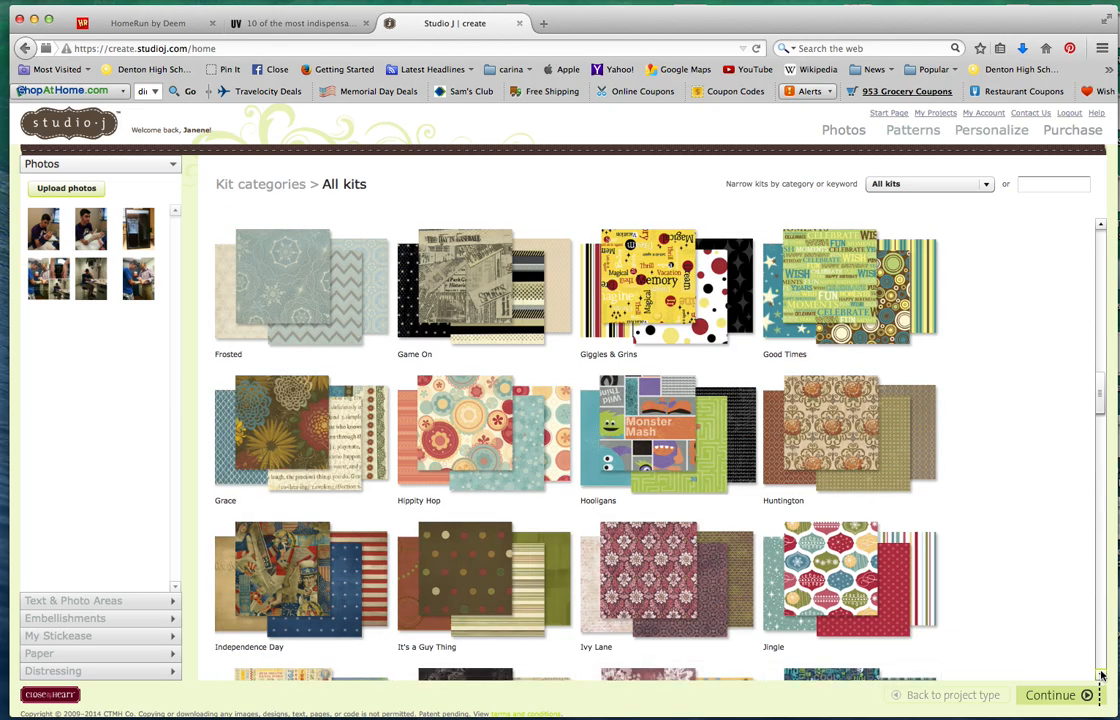
{"action": "scroll", "coordinate": [1100, 676], "scroll_direction": "down", "scroll_amount": 3}
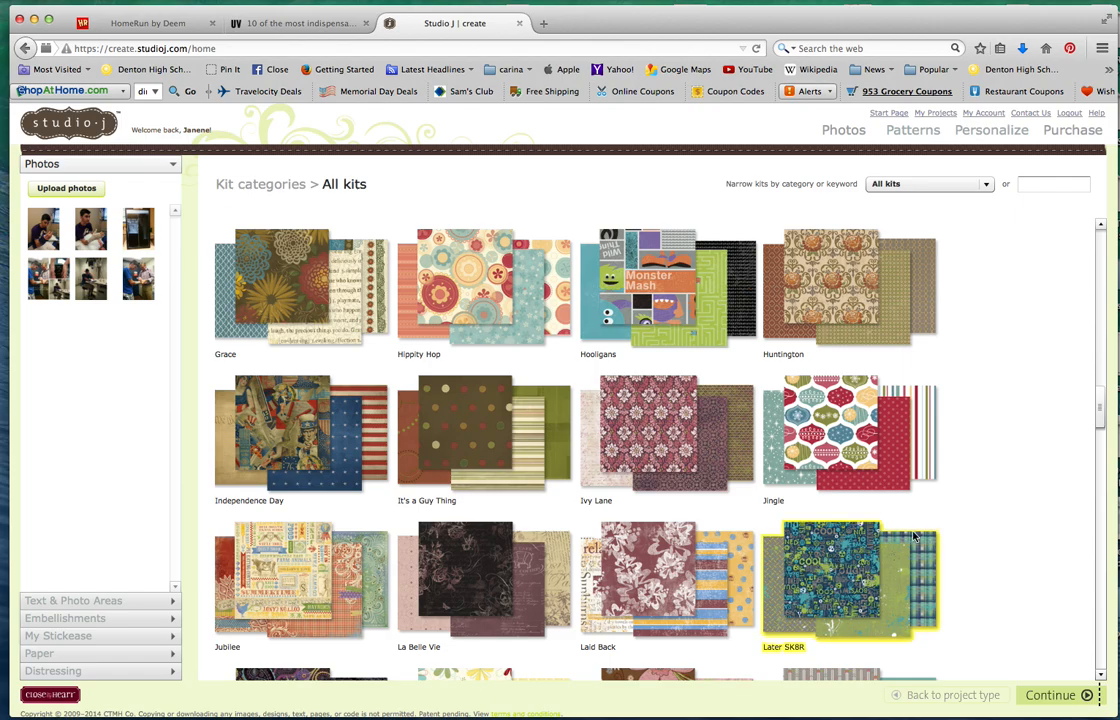
{"action": "left_click", "coordinate": [1063, 694]}
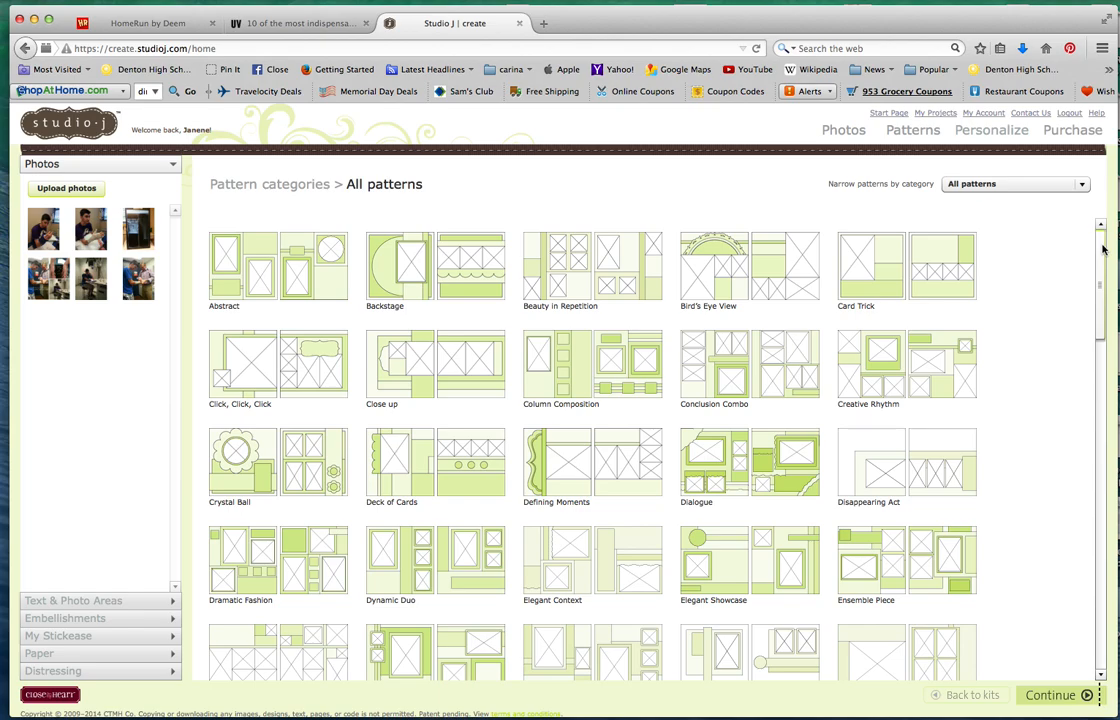
Step: Narrow the layout patterns to the 6 photos category
{"action": "mouse_move", "coordinate": [1101, 249]}
{"action": "left_mouse_down"}
{"action": "mouse_move", "coordinate": [1100, 321]}
{"action": "mouse_move", "coordinate": [1095, 250]}
{"action": "left_mouse_up"}
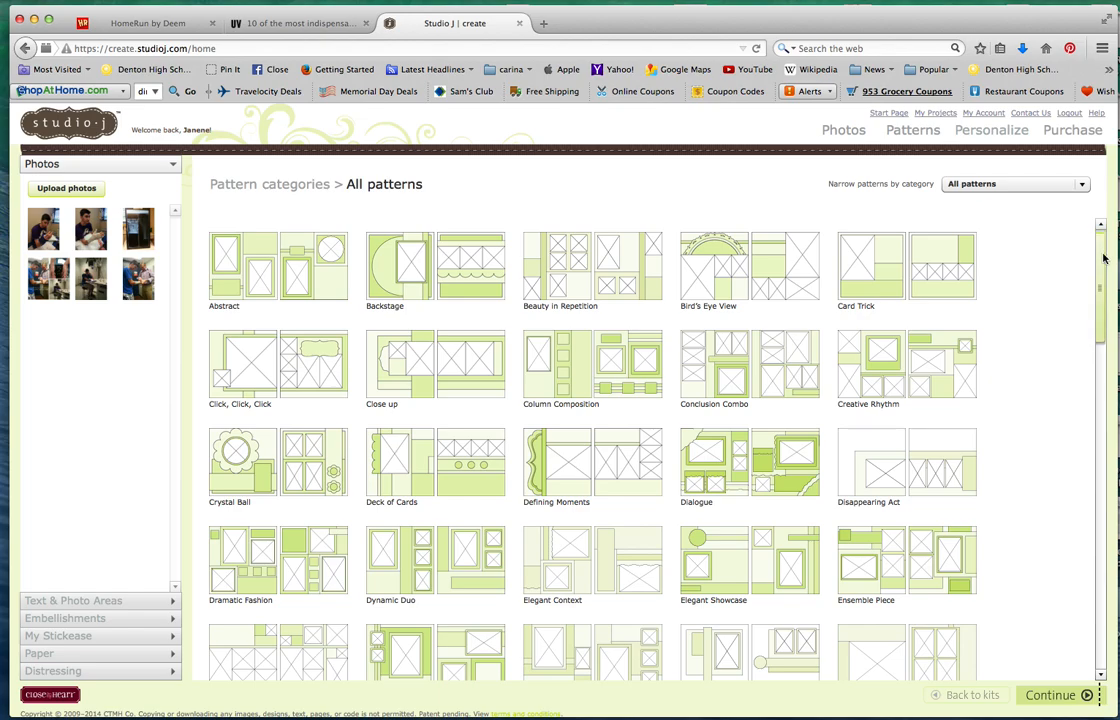
{"action": "left_click_drag", "start_coordinate": [1102, 222], "coordinate": [1090, 256]}
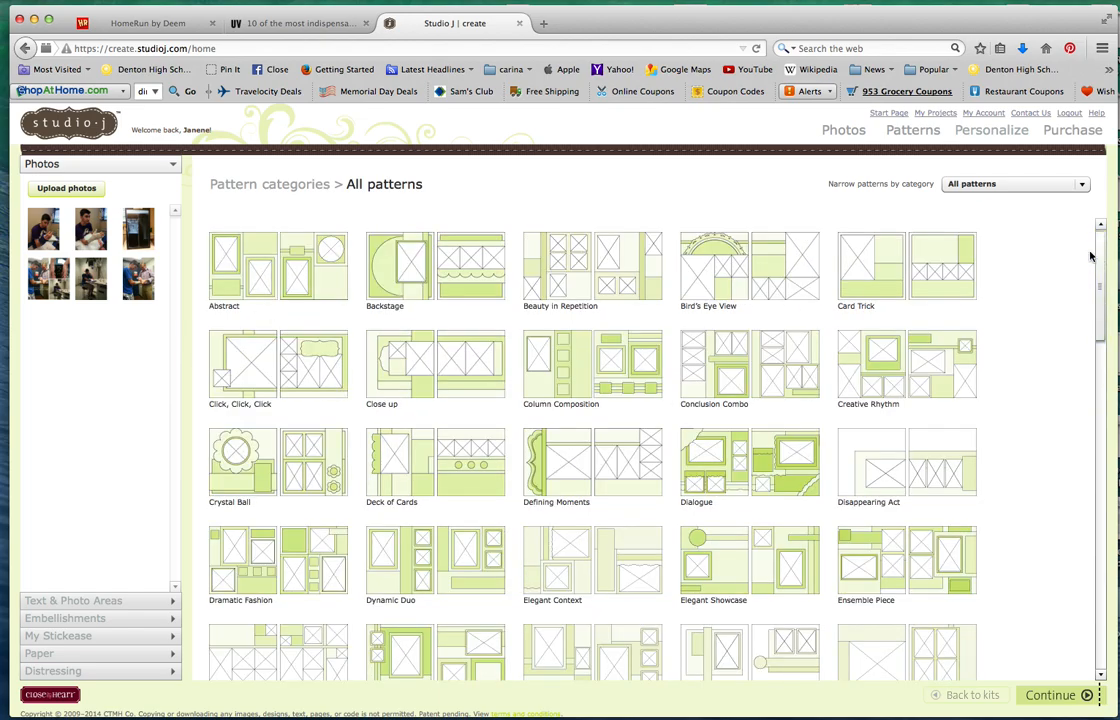
{"action": "left_click", "coordinate": [1017, 185]}
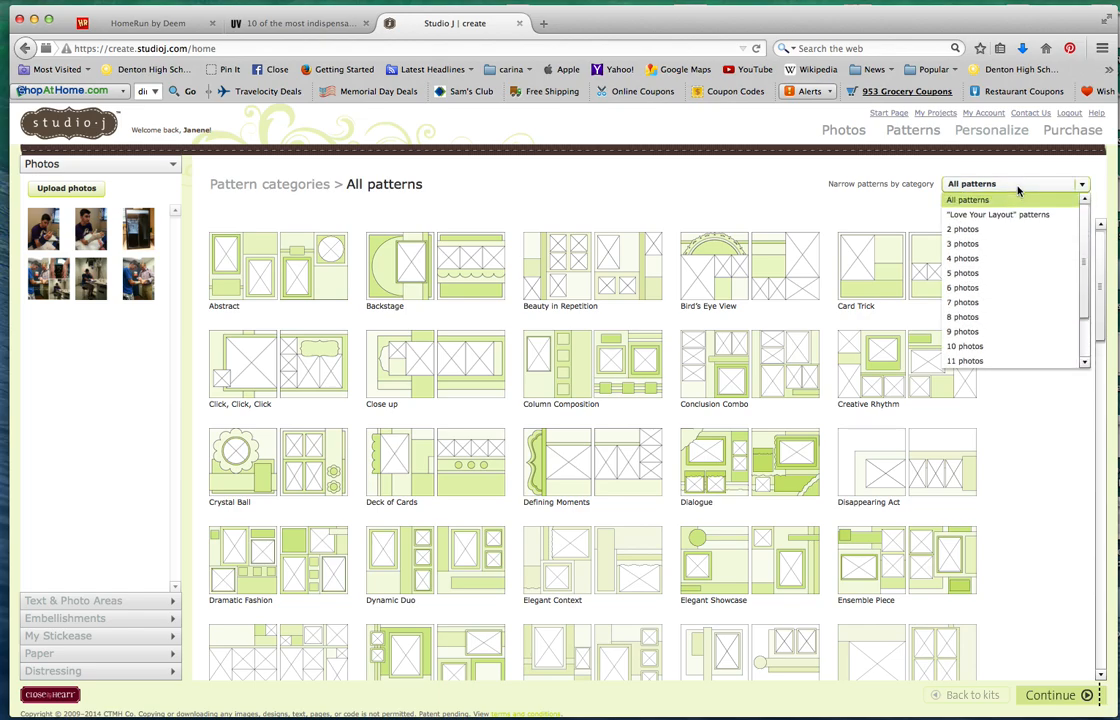
{"action": "left_click", "coordinate": [965, 288]}
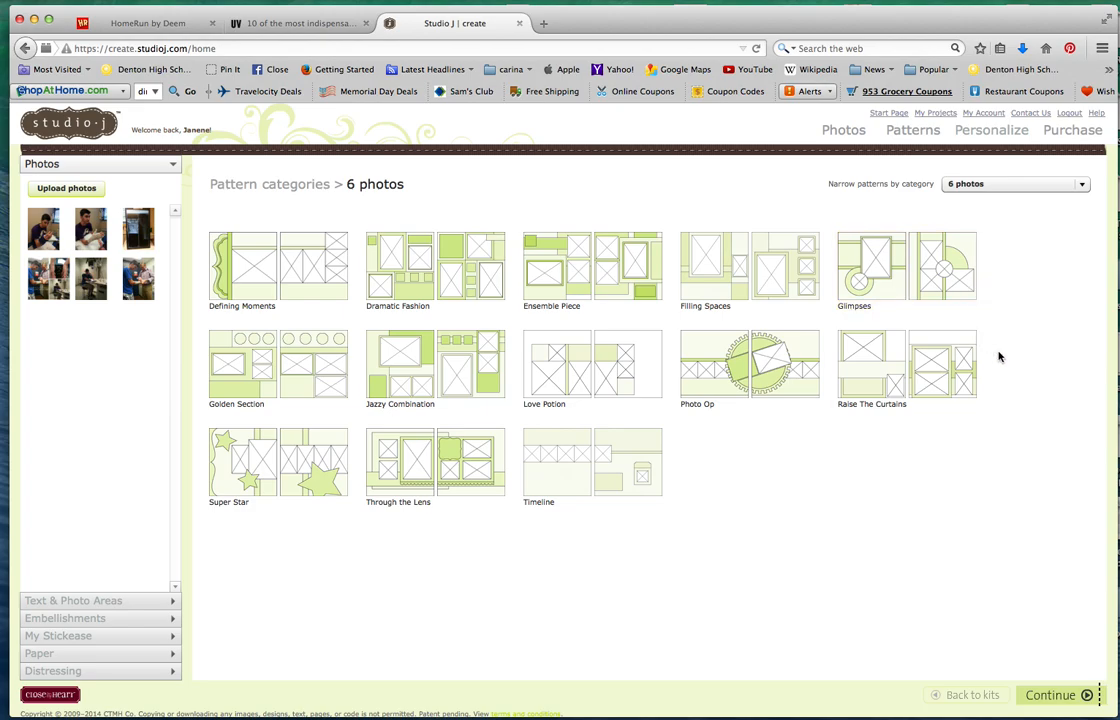
Step: Choose the Jazzy Combination pattern with Kit Mix 2 and continue to personalizing the layout
{"action": "left_click", "coordinate": [431, 372]}
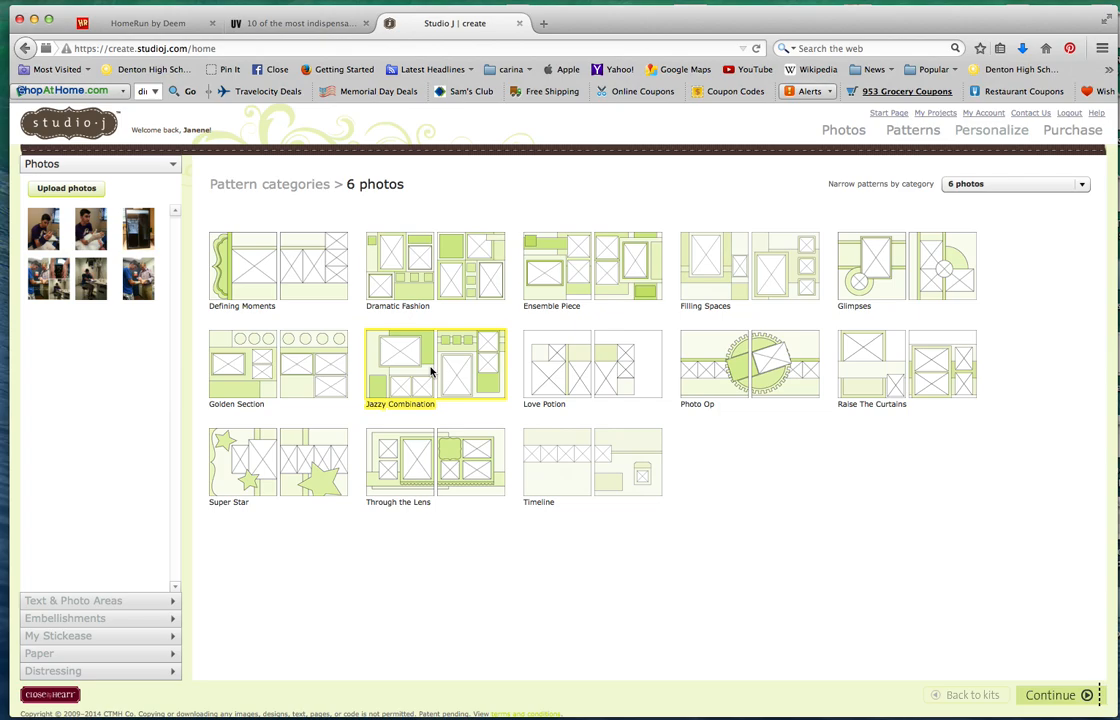
{"action": "left_click", "coordinate": [1062, 696]}
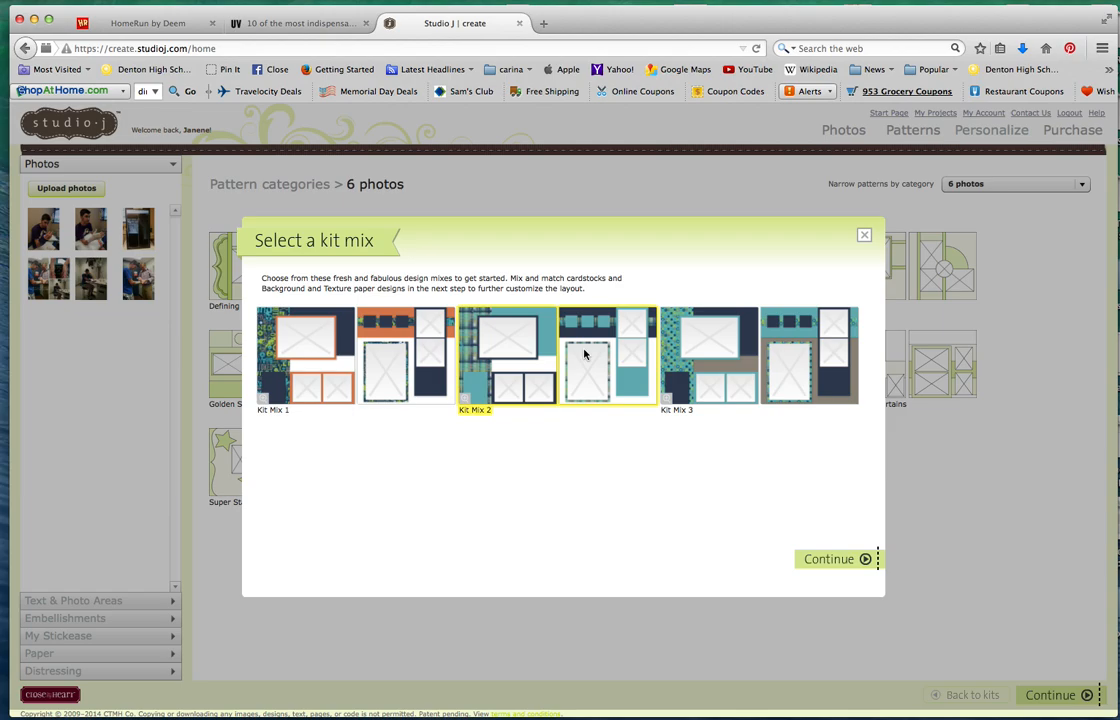
{"action": "left_click", "coordinate": [840, 563]}
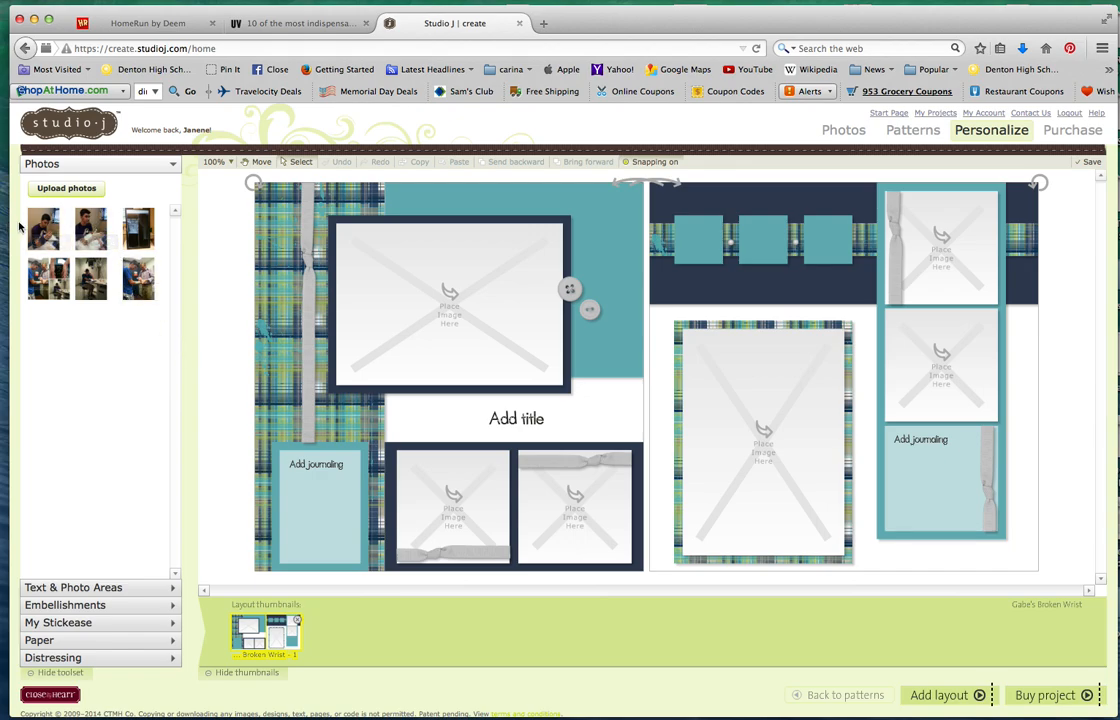
Step: Place the first two bandaged-wrist photos in the stacked square frames on the right page and adjust their positions within the frames
{"action": "left_click_drag", "start_coordinate": [40, 226], "coordinate": [948, 259]}
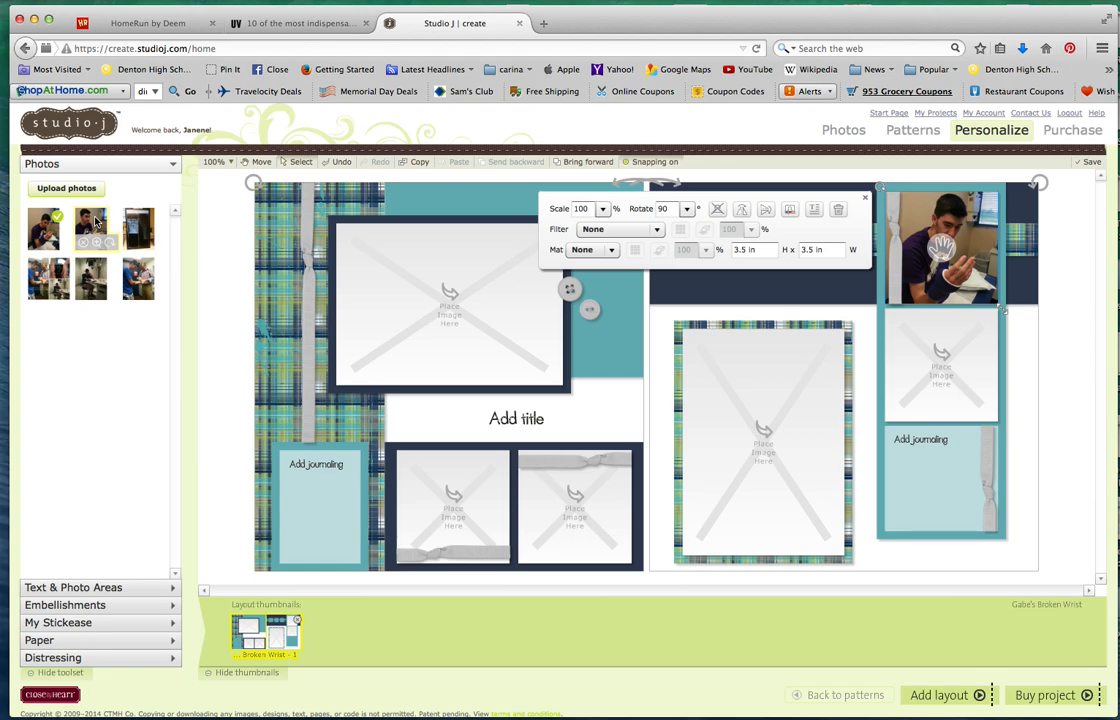
{"action": "left_click_drag", "start_coordinate": [95, 222], "coordinate": [932, 365]}
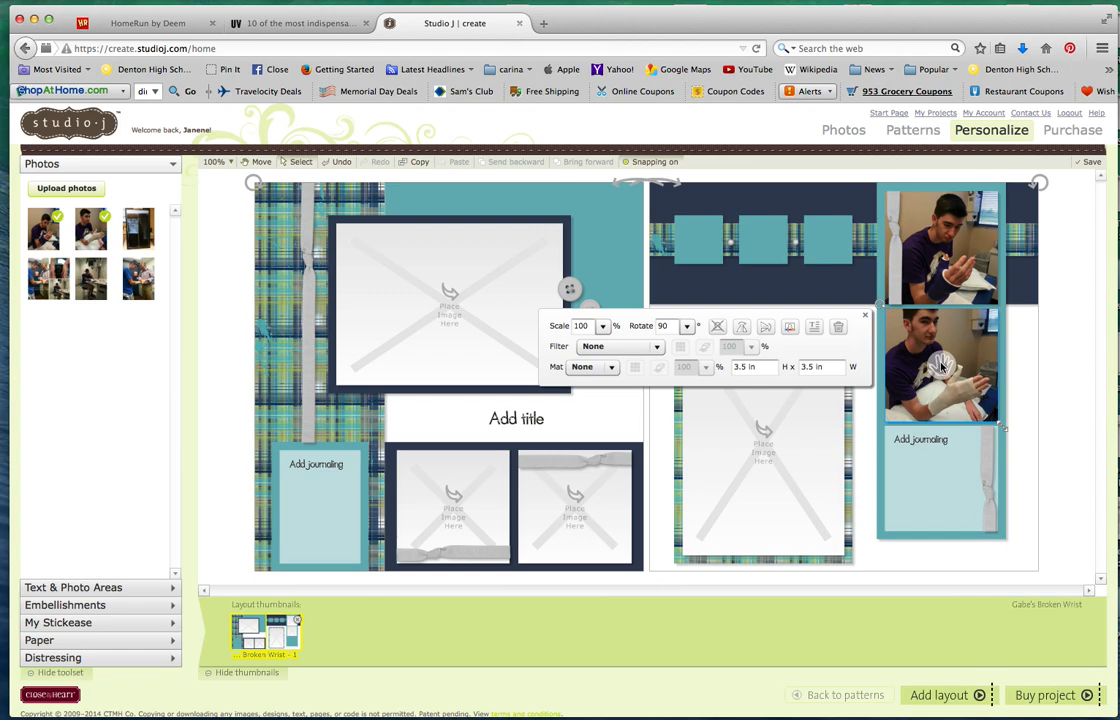
{"action": "mouse_move", "coordinate": [940, 367]}
{"action": "left_mouse_down"}
{"action": "mouse_move", "coordinate": [944, 383]}
{"action": "mouse_move", "coordinate": [938, 352]}
{"action": "mouse_move", "coordinate": [936, 378]}
{"action": "left_mouse_up"}
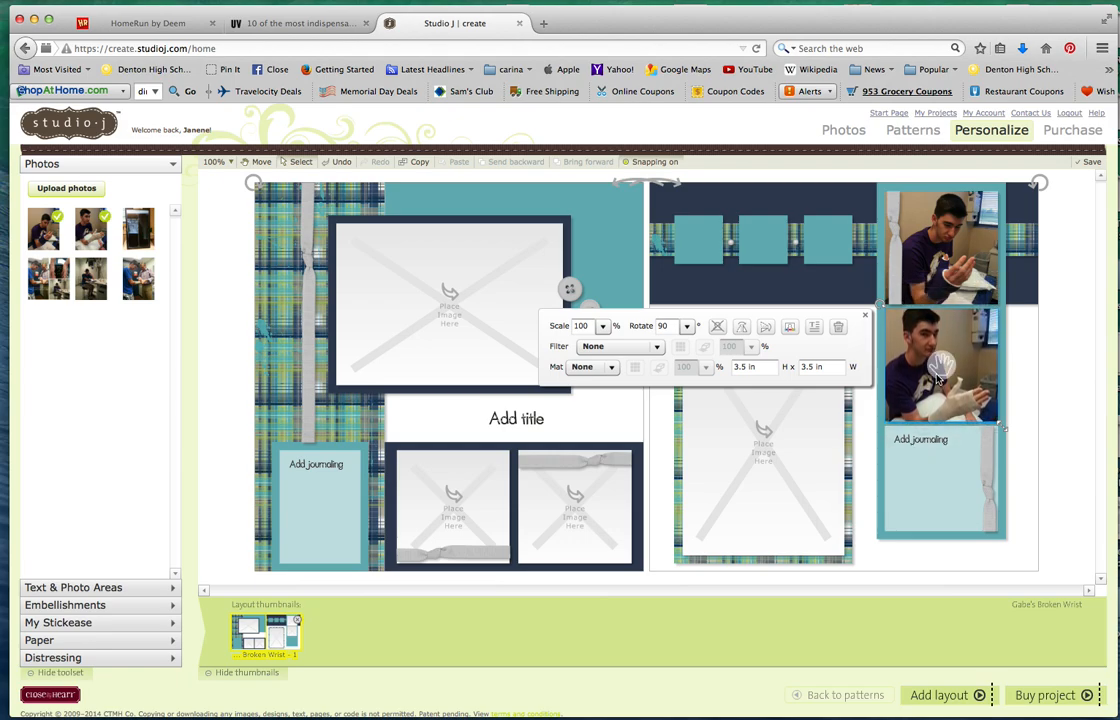
{"action": "left_click", "coordinate": [957, 247]}
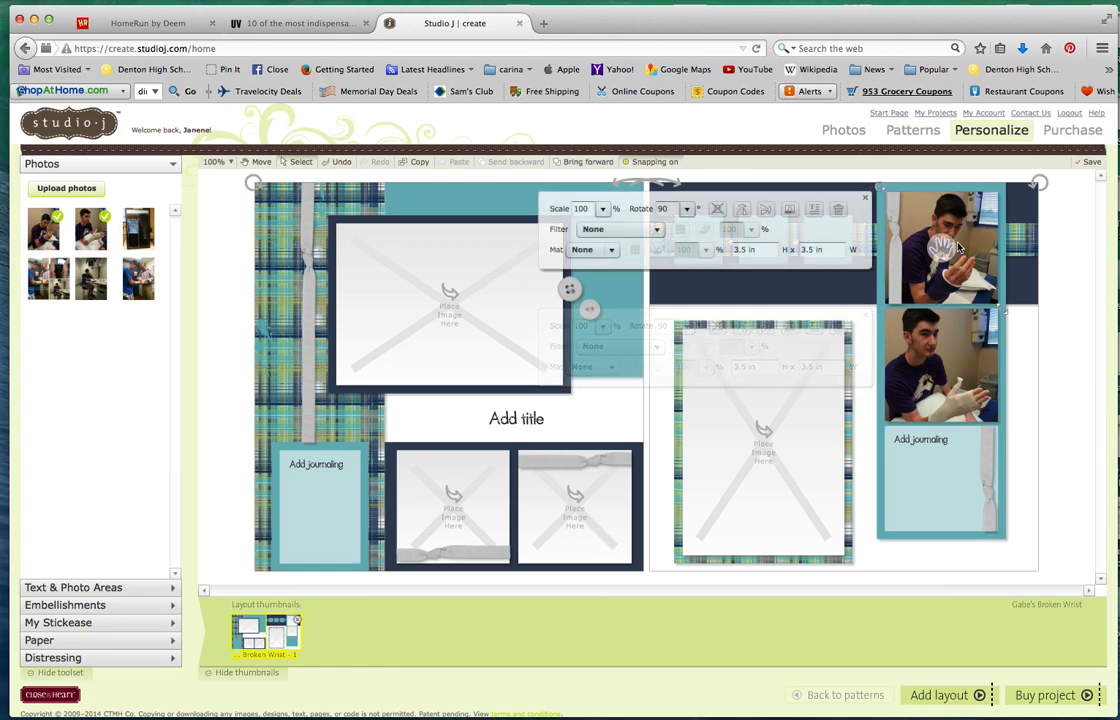
{"action": "left_click_drag", "start_coordinate": [978, 249], "coordinate": [956, 255]}
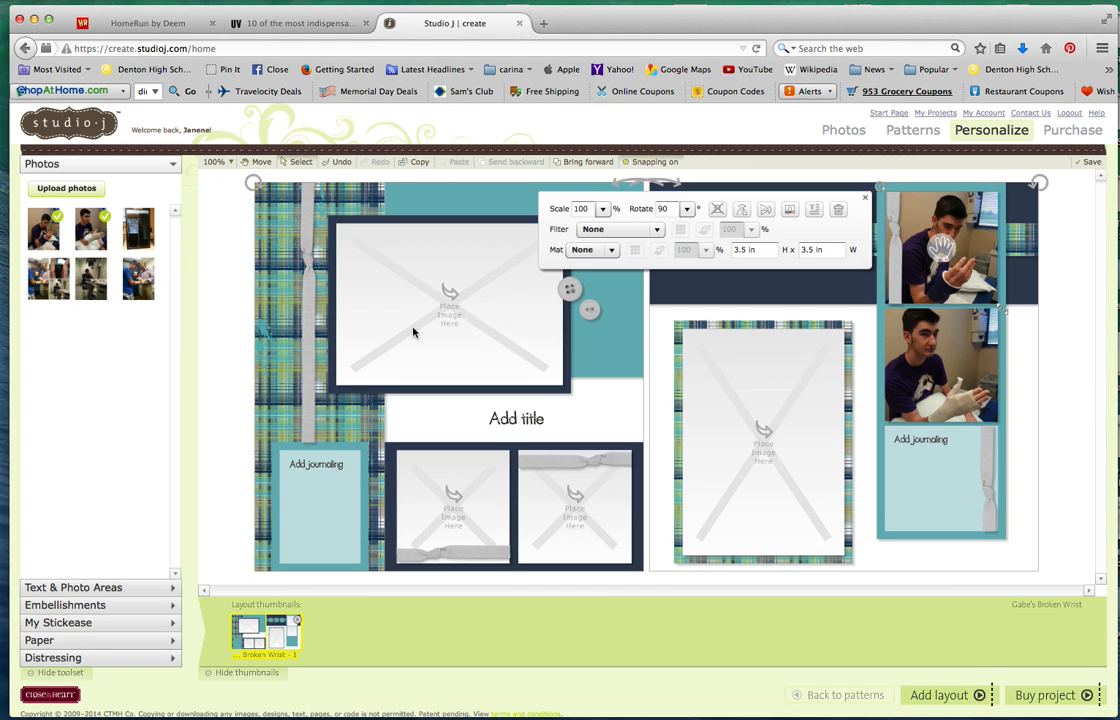
Step: Preview the wrist photo collage at full size and close the preview
{"action": "mouse_move", "coordinate": [48, 293]}
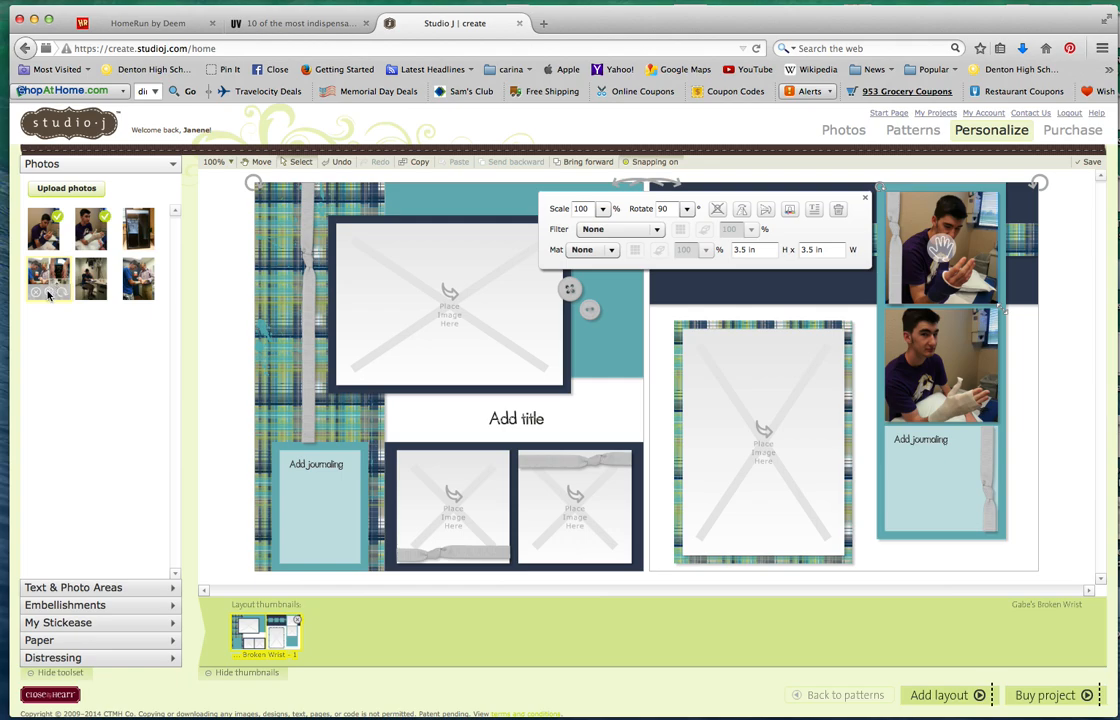
{"action": "left_click", "coordinate": [52, 293]}
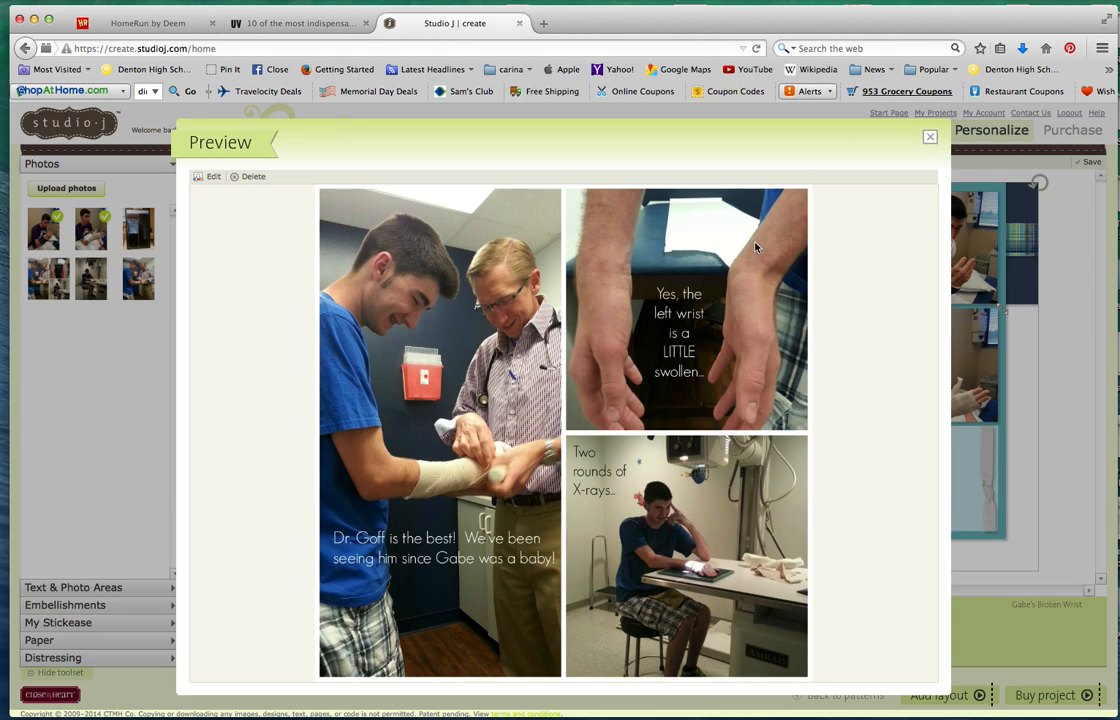
{"action": "left_click", "coordinate": [929, 137]}
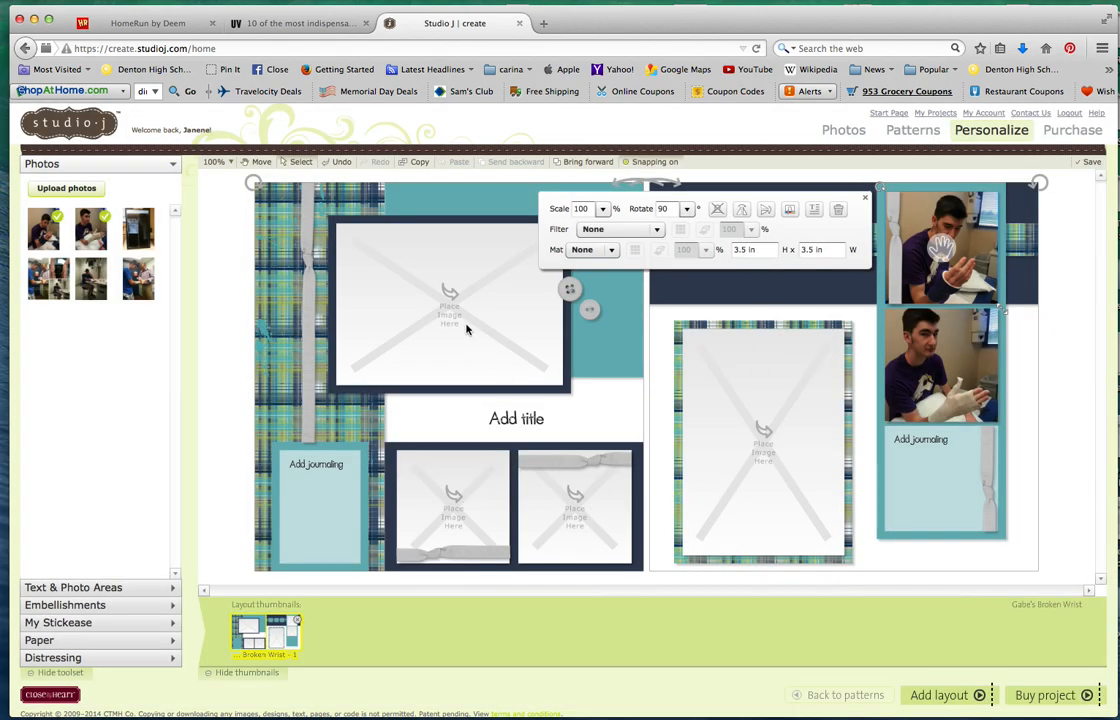
Step: Set the height of the left page's large photo frame to 7 in and move the frame slightly upward
{"action": "mouse_move", "coordinate": [44, 280]}
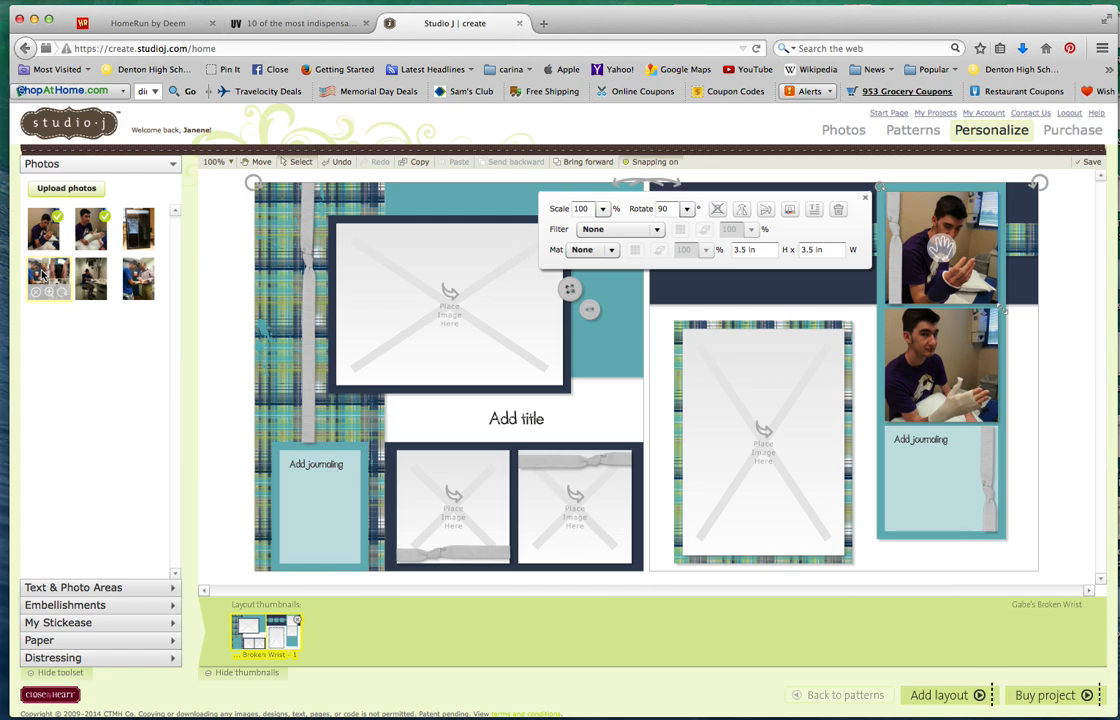
{"action": "left_click", "coordinate": [453, 303]}
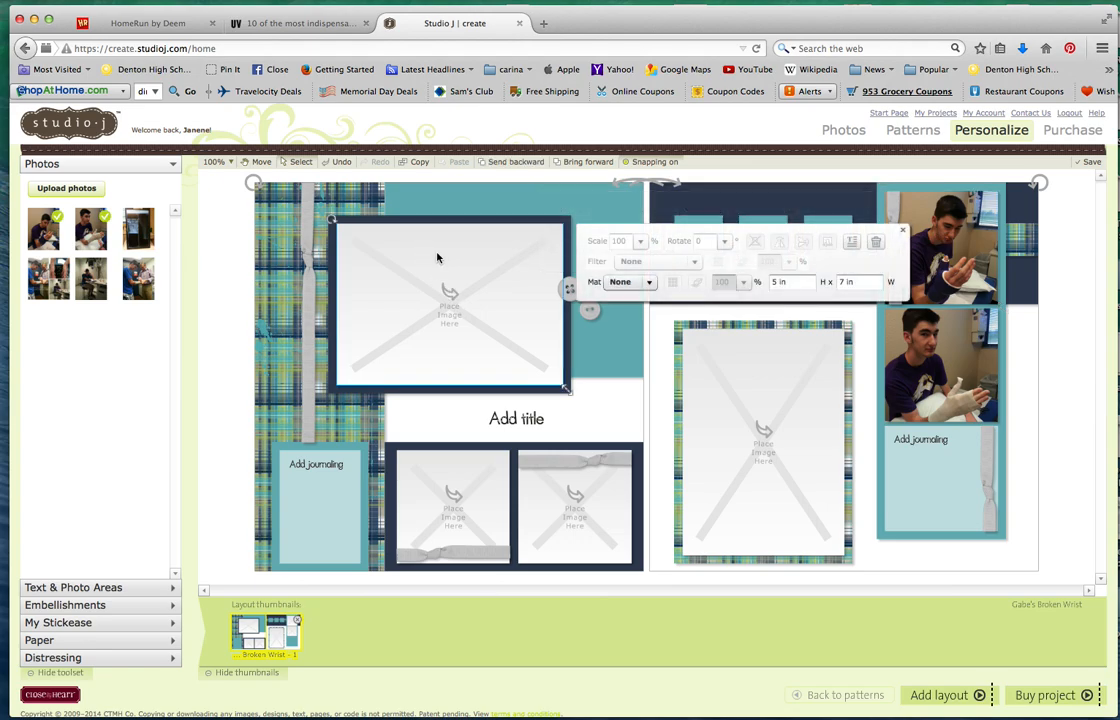
{"action": "left_click", "coordinate": [798, 283]}
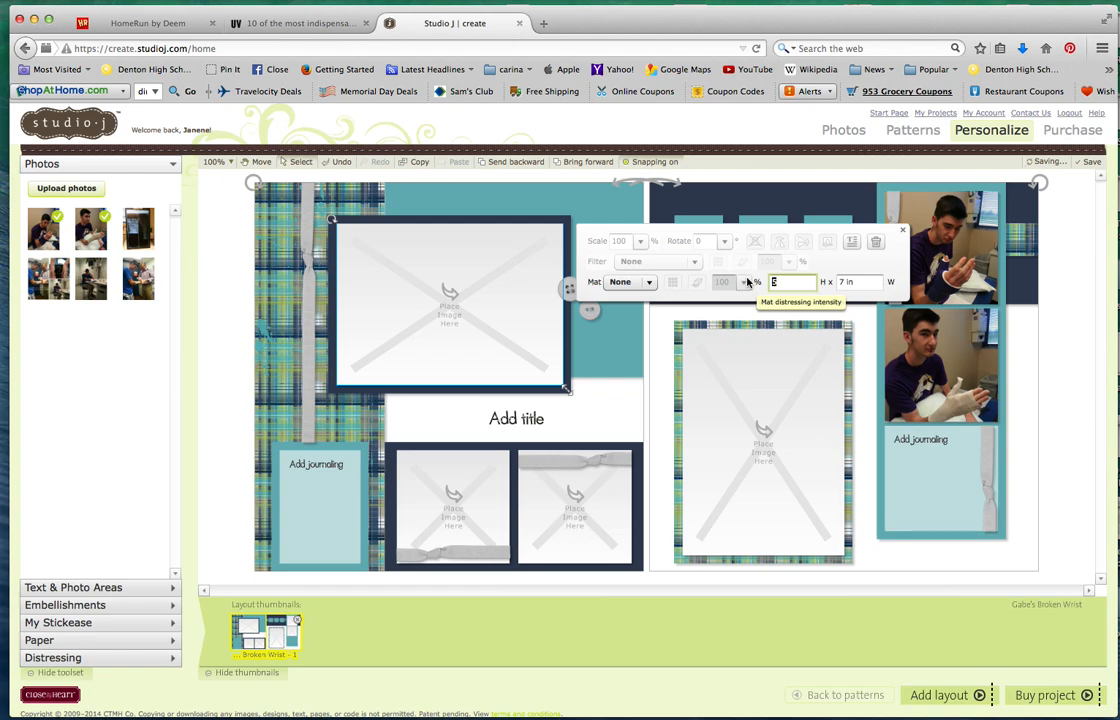
{"action": "type", "text": "7"}
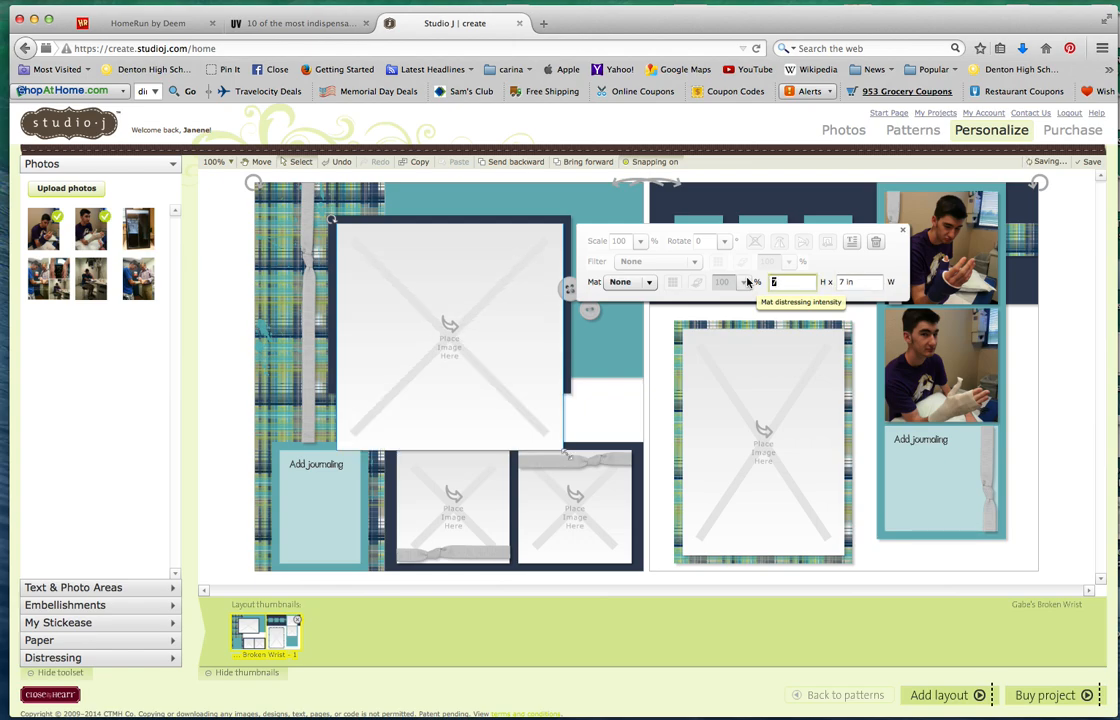
{"action": "left_click_drag", "start_coordinate": [495, 282], "coordinate": [494, 260]}
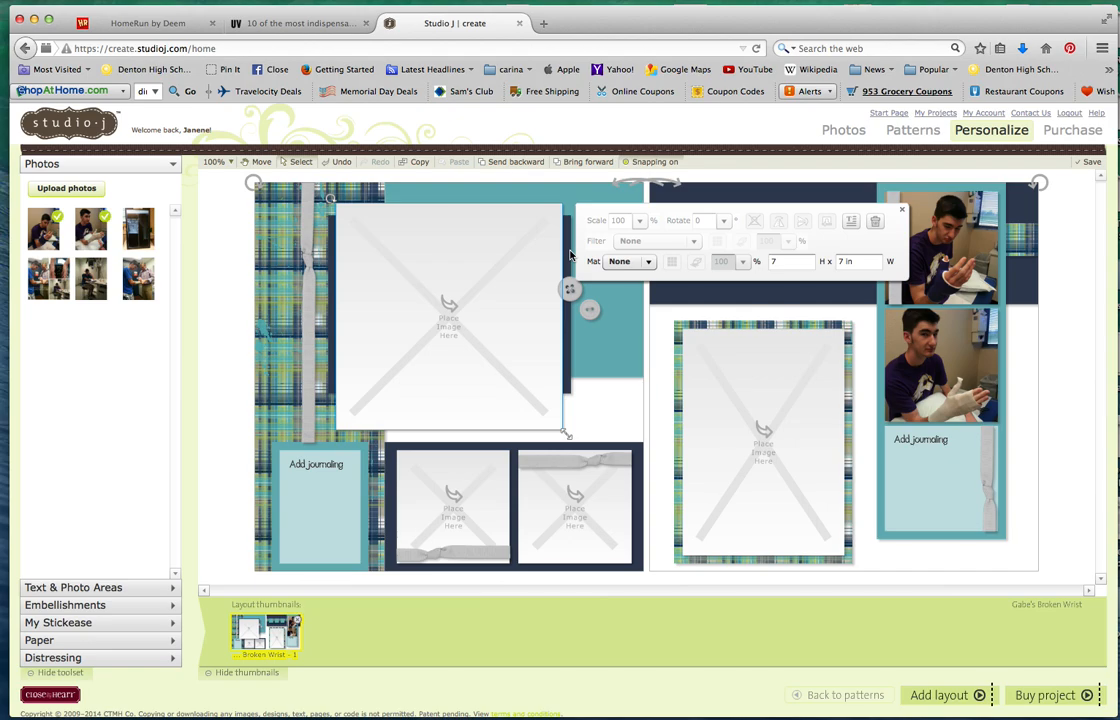
Step: Resize the large photo frame to 7.5 in high by 7.5 in wide and align it over the navy mat
{"action": "left_click", "coordinate": [798, 262]}
{"action": "type", "text": "7.5"}
{"action": "key", "text": "Tab"}
{"action": "type", "text": "7.5"}
{"action": "double_click", "coordinate": [798, 261]}
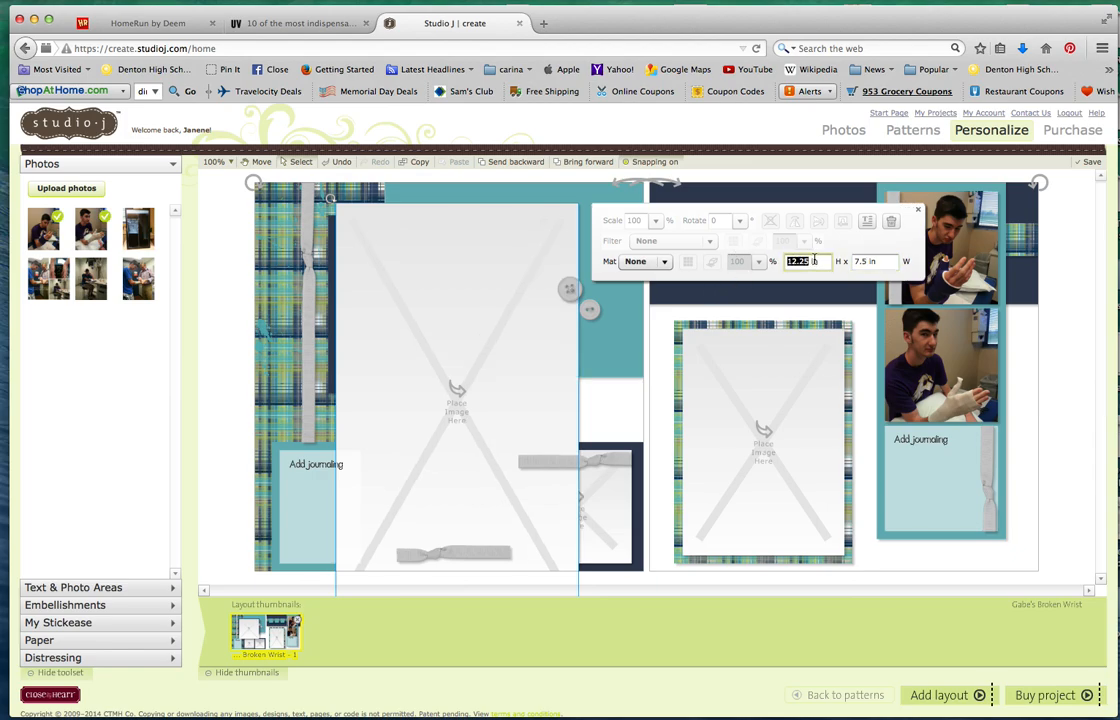
{"action": "type", "text": "7.5"}
{"action": "key", "text": "Return"}
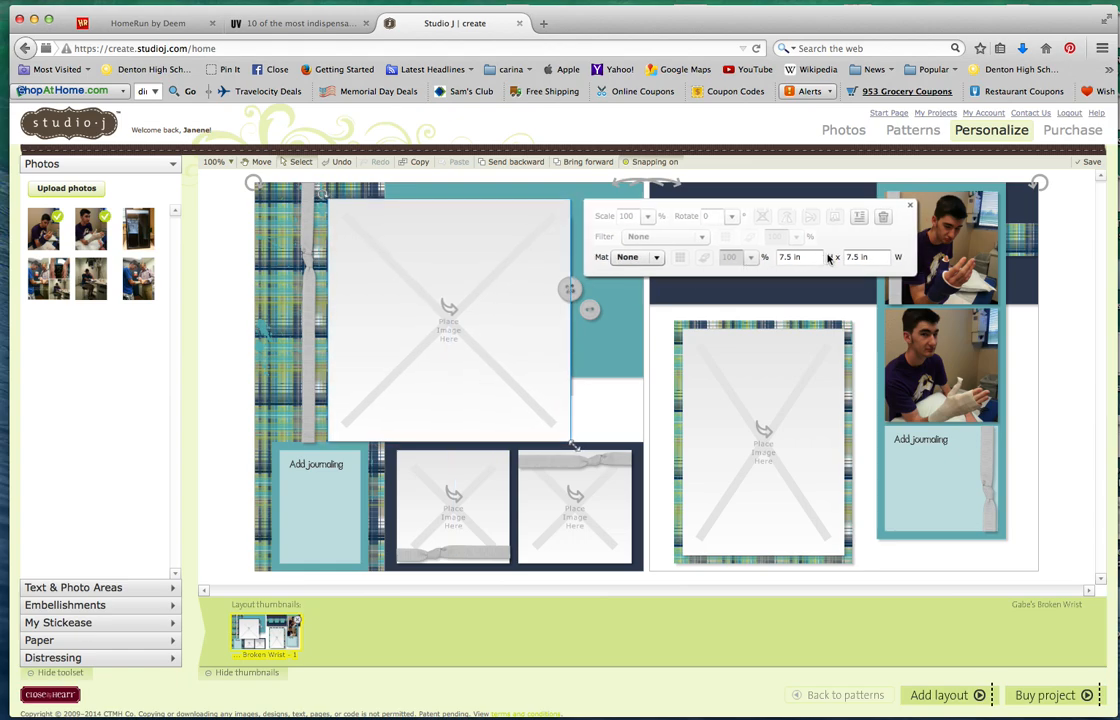
Step: Resize the left page's large photo frame to 7.75 in high by 7.75 in wide and shift it slightly up and left
{"action": "left_click_drag", "start_coordinate": [817, 257], "coordinate": [730, 257]}
{"action": "type", "text": "7.75"}
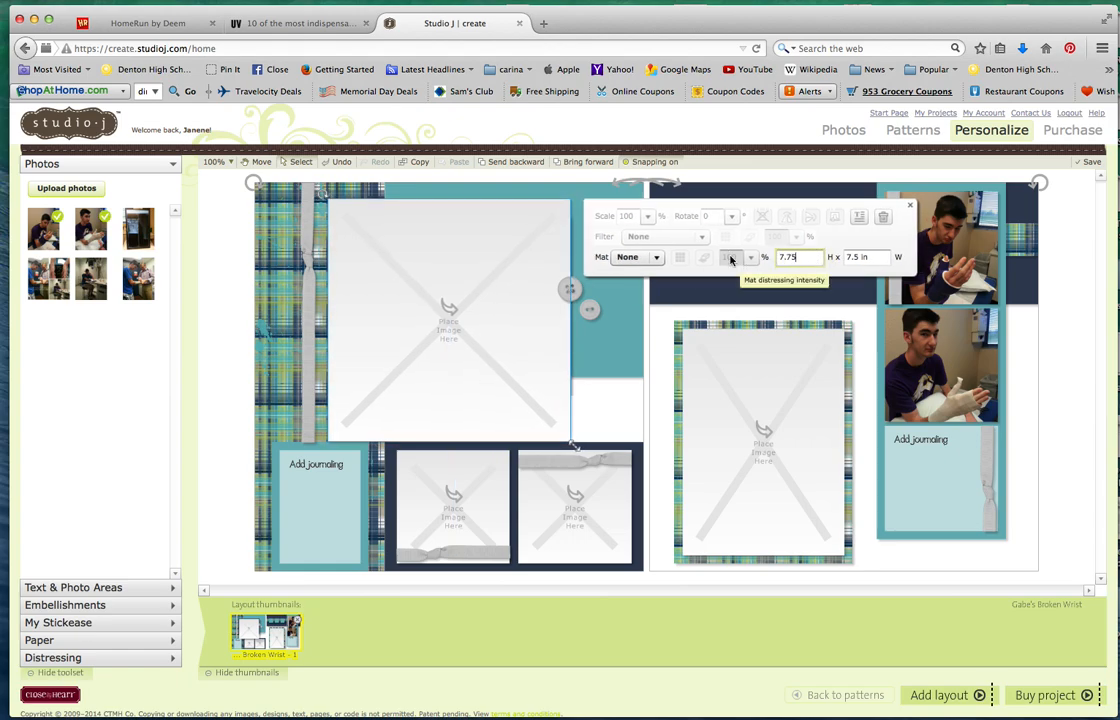
{"action": "key", "text": "Tab"}
{"action": "type", "text": "7.75"}
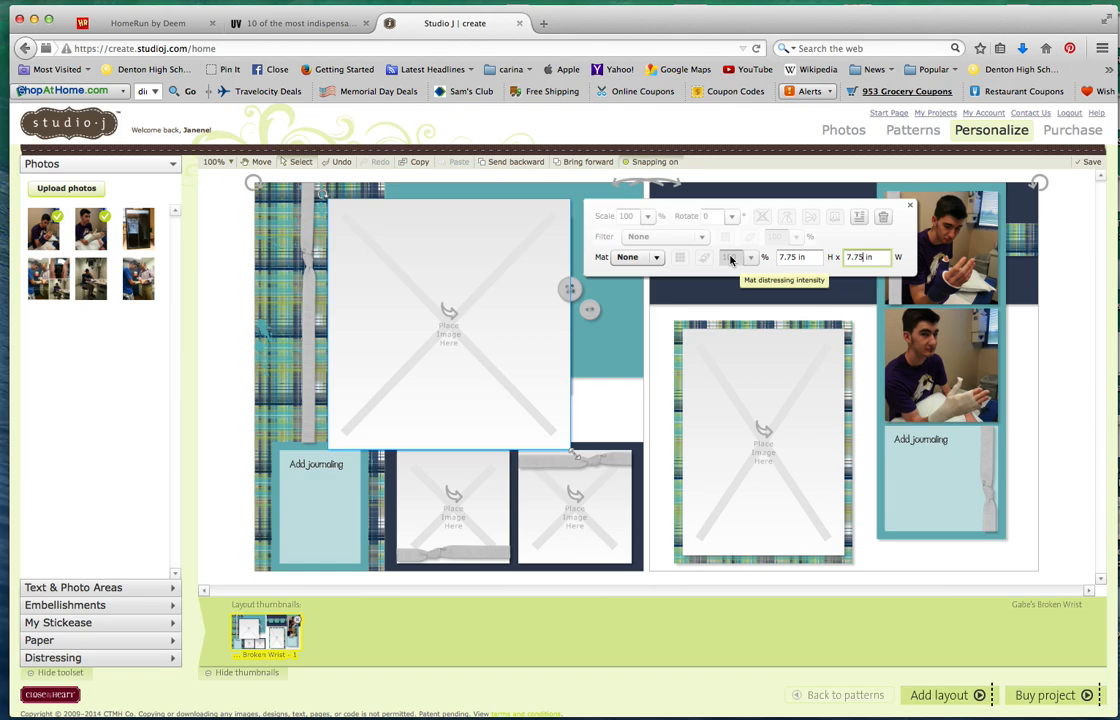
{"action": "key", "text": "Tab"}
{"action": "left_click_drag", "start_coordinate": [455, 231], "coordinate": [451, 221]}
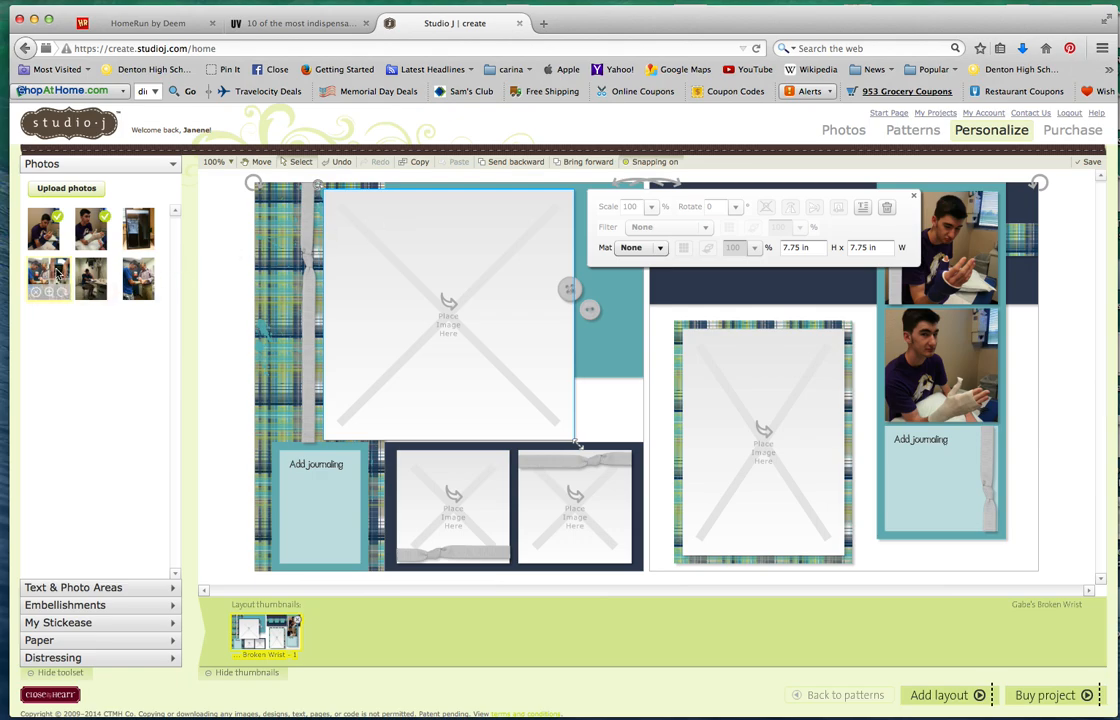
Step: Place the collage in the large left frame, the X-ray and seated-boy photos in the small squares below, and the doctor photo on the right page
{"action": "left_click_drag", "start_coordinate": [57, 272], "coordinate": [466, 304]}
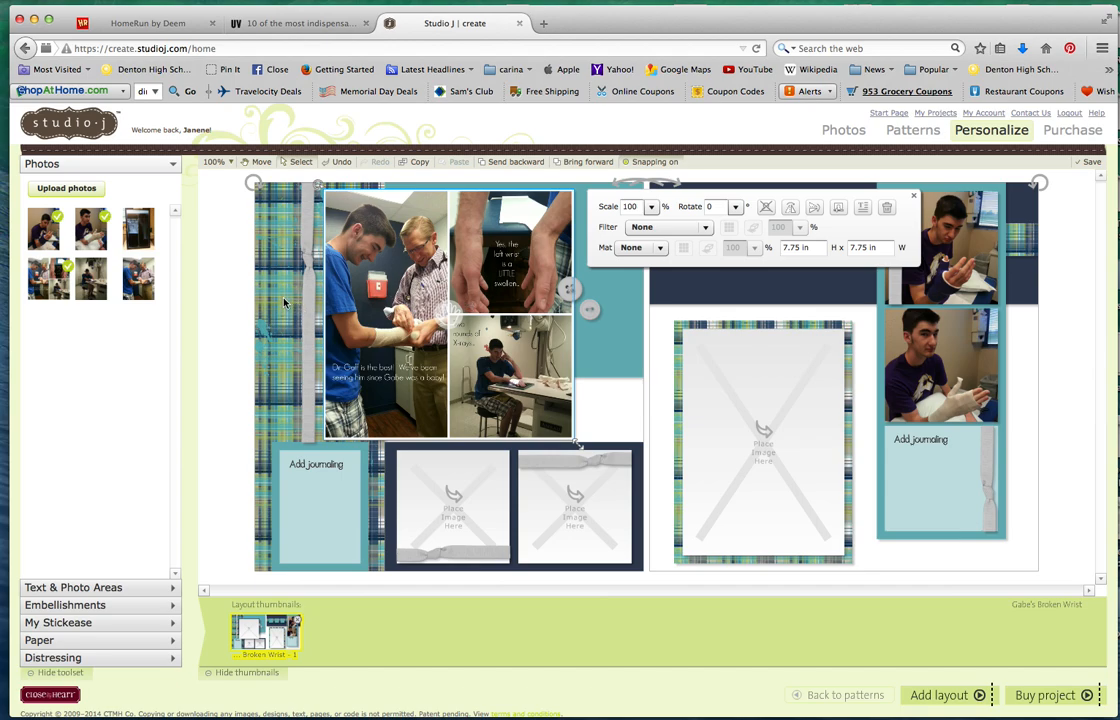
{"action": "left_click_drag", "start_coordinate": [135, 226], "coordinate": [470, 520]}
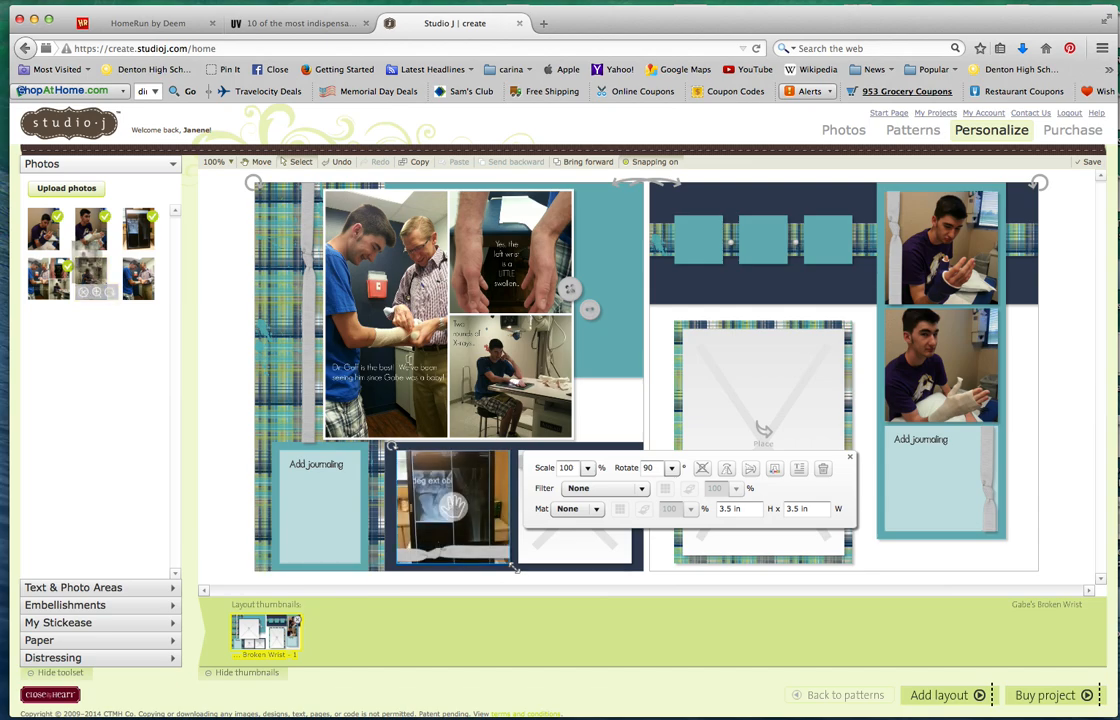
{"action": "left_click_drag", "start_coordinate": [141, 282], "coordinate": [547, 553]}
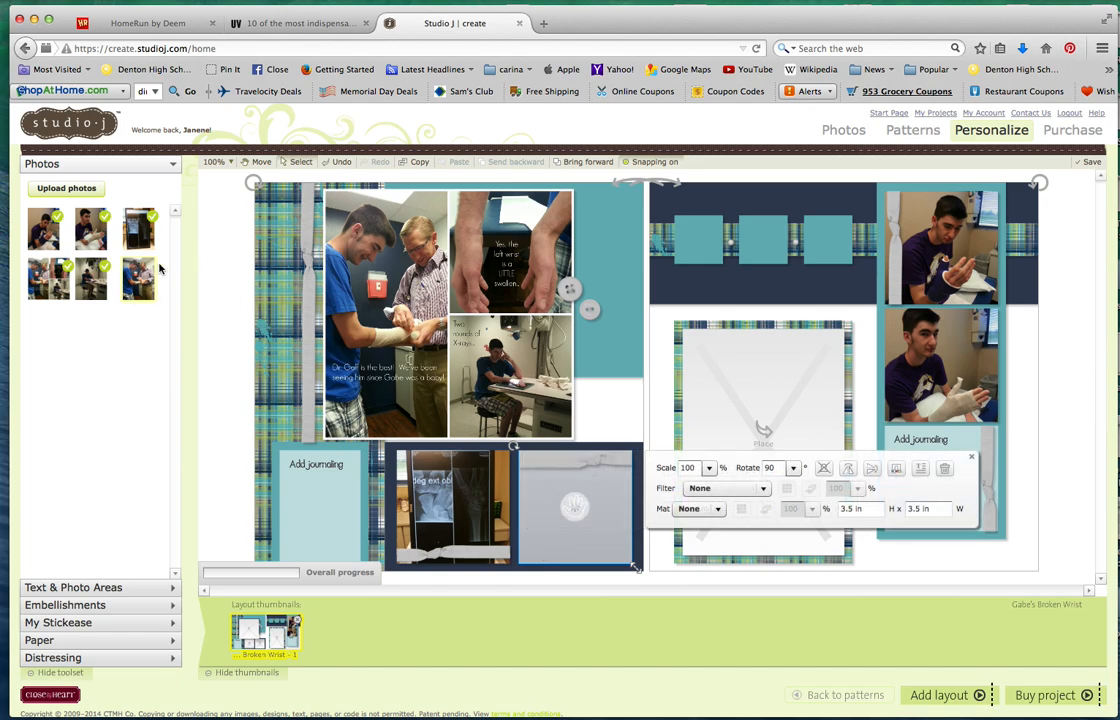
{"action": "left_click_drag", "start_coordinate": [145, 232], "coordinate": [817, 401]}
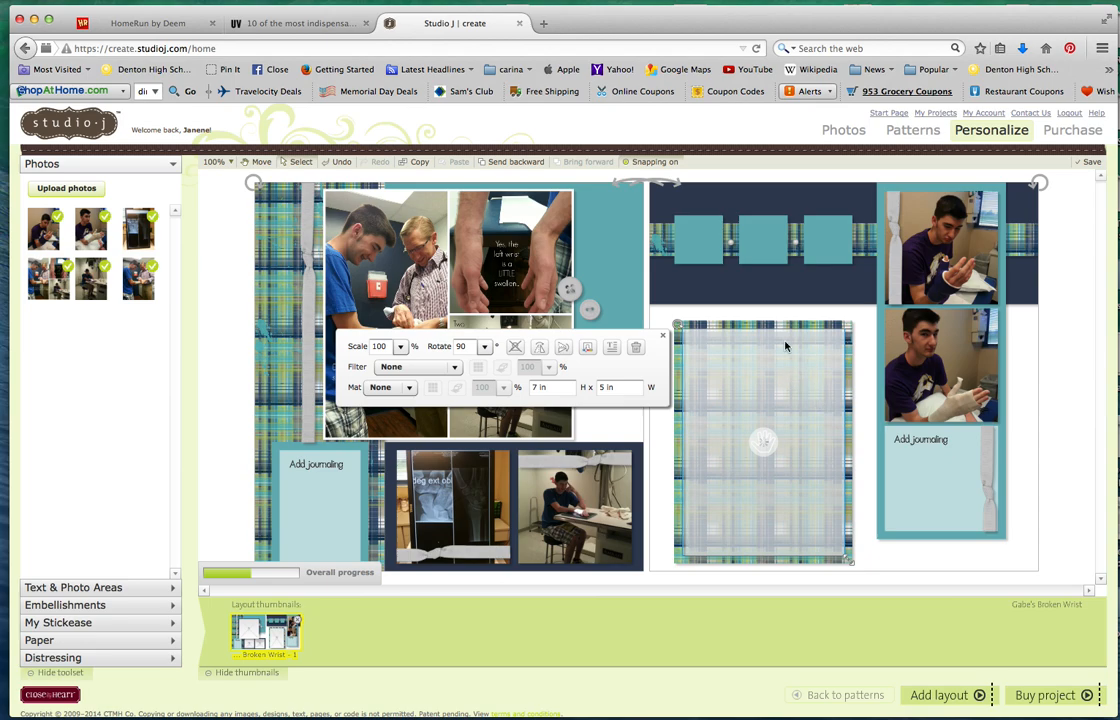
{"action": "left_click", "coordinate": [662, 335]}
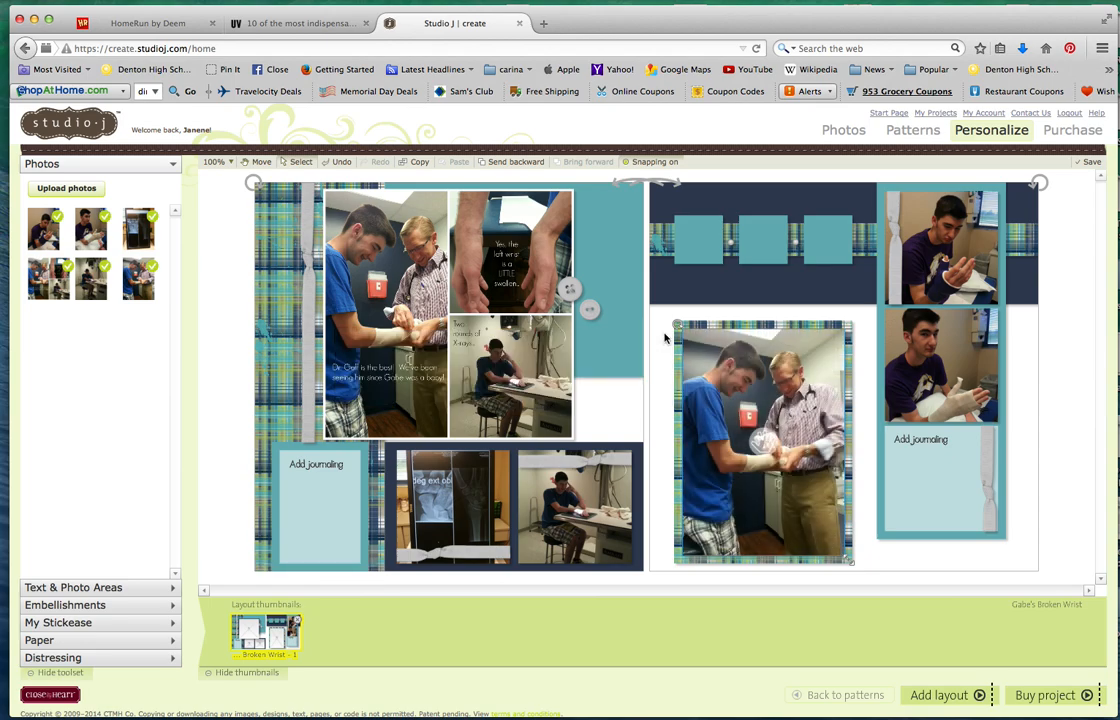
{"action": "left_click", "coordinate": [1051, 431]}
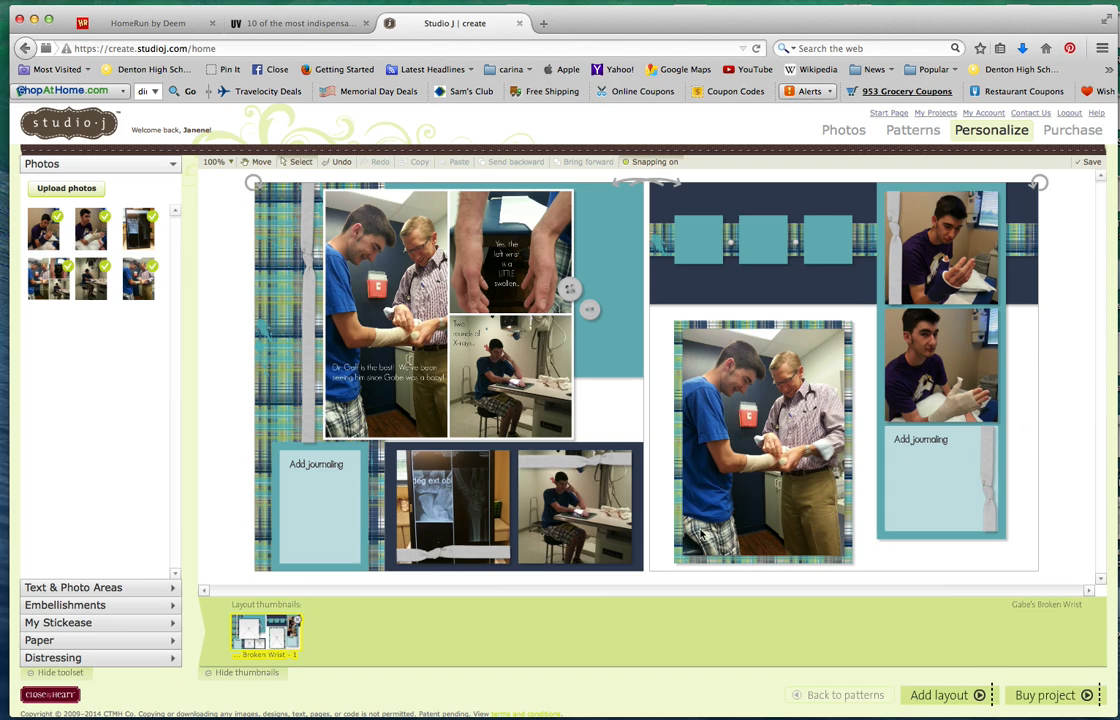
Step: Enlarge the seated-boy photo to 184% within its small square frame on the left page
{"action": "left_click", "coordinate": [563, 490]}
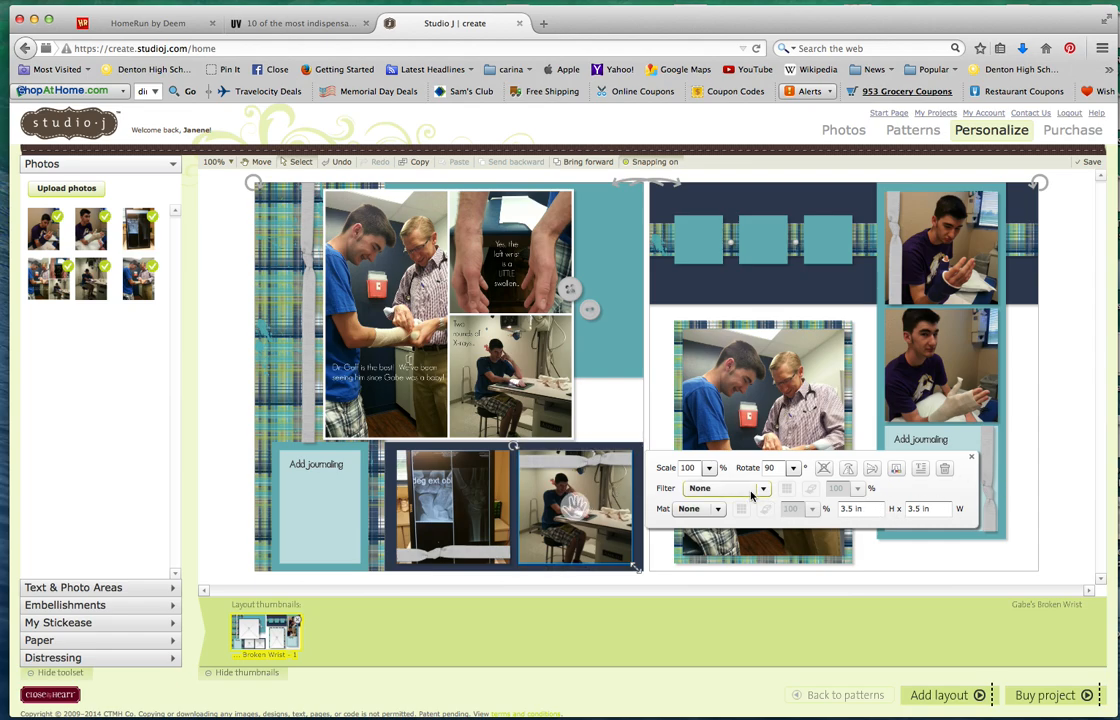
{"action": "left_click", "coordinate": [709, 469]}
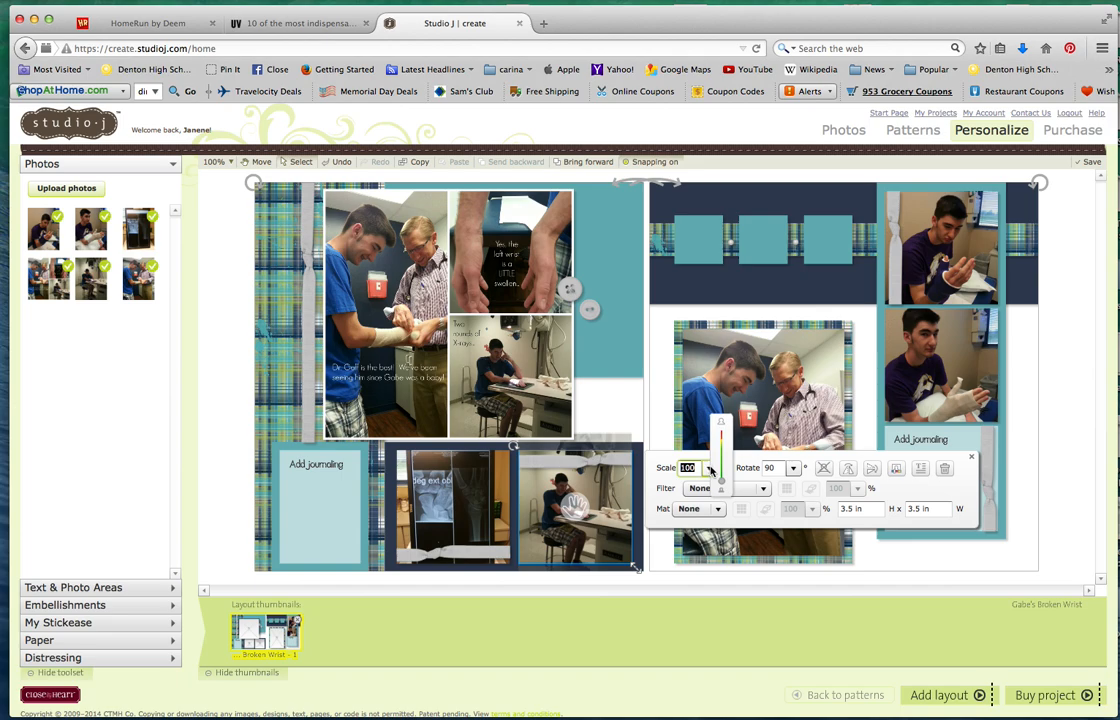
{"action": "left_click_drag", "start_coordinate": [722, 485], "coordinate": [723, 472]}
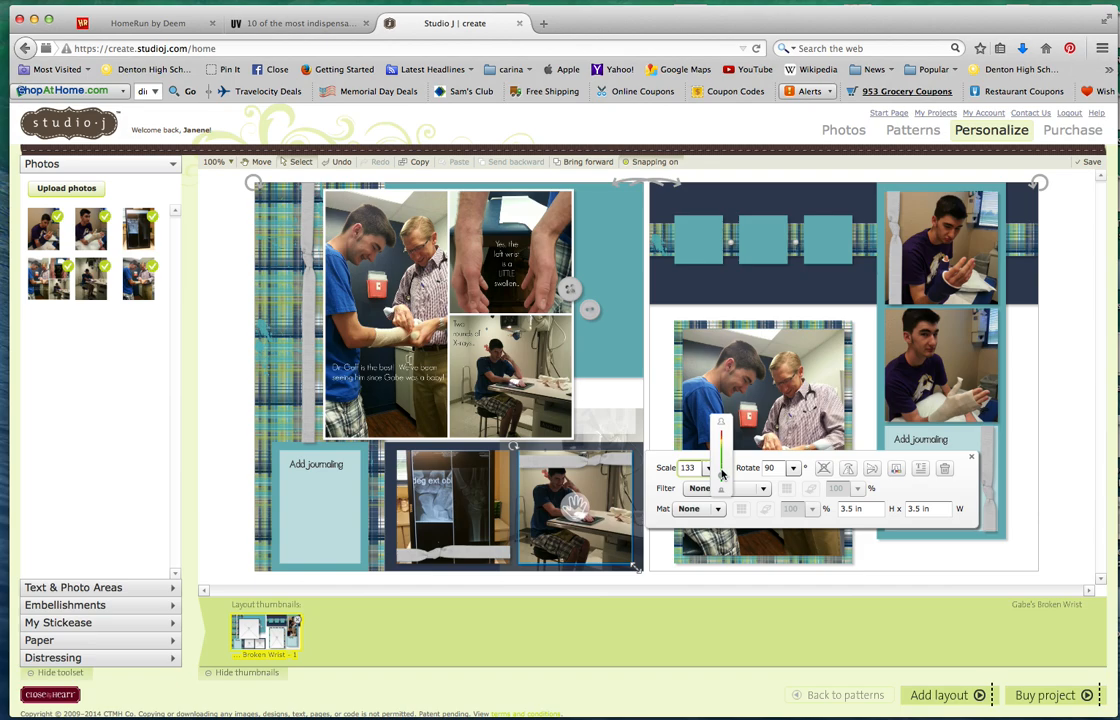
{"action": "left_click_drag", "start_coordinate": [722, 477], "coordinate": [721, 467]}
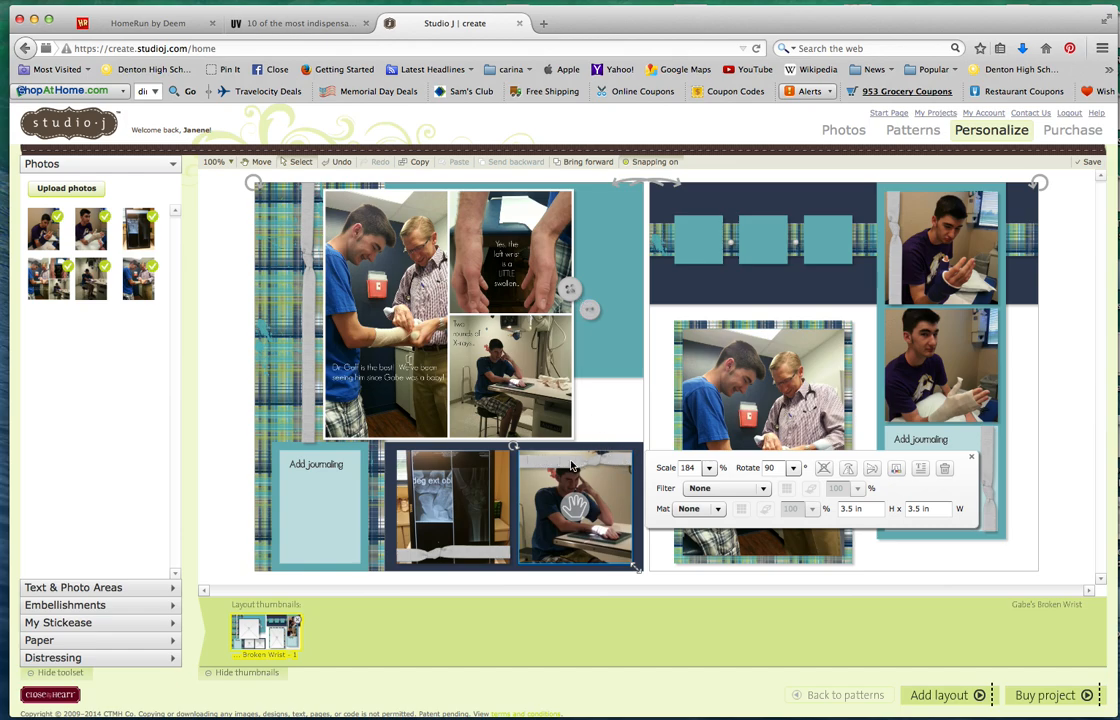
Step: Hide the toggle accents across the layout and show them again
{"action": "left_click", "coordinate": [572, 466]}
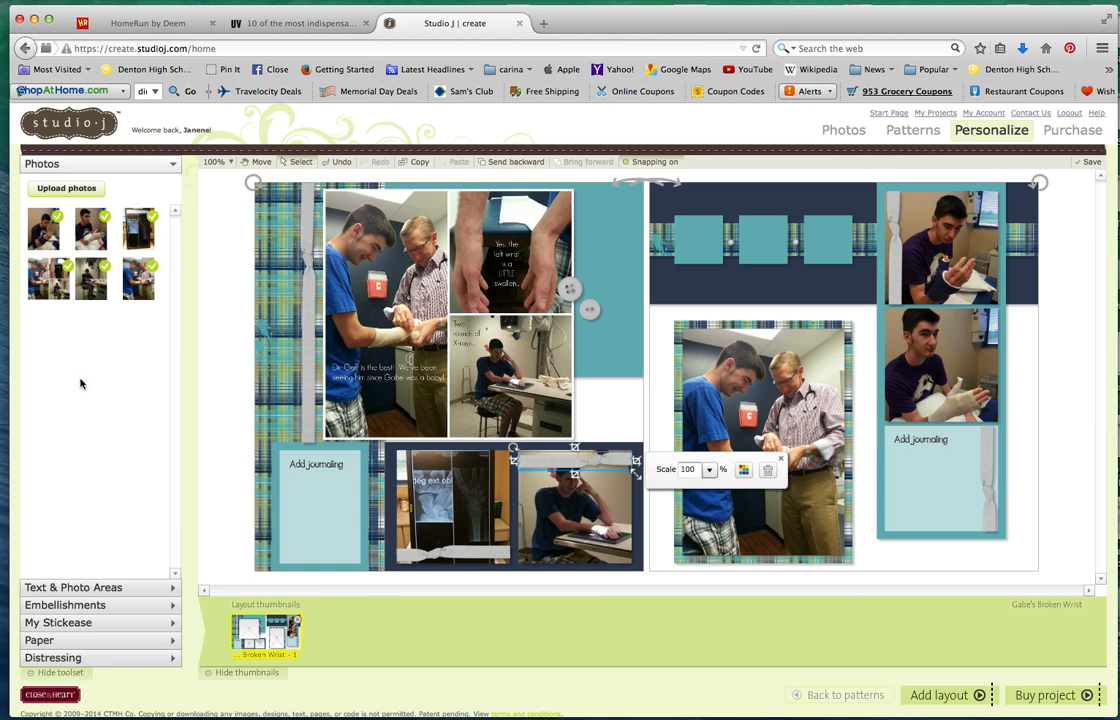
{"action": "left_click", "coordinate": [98, 604]}
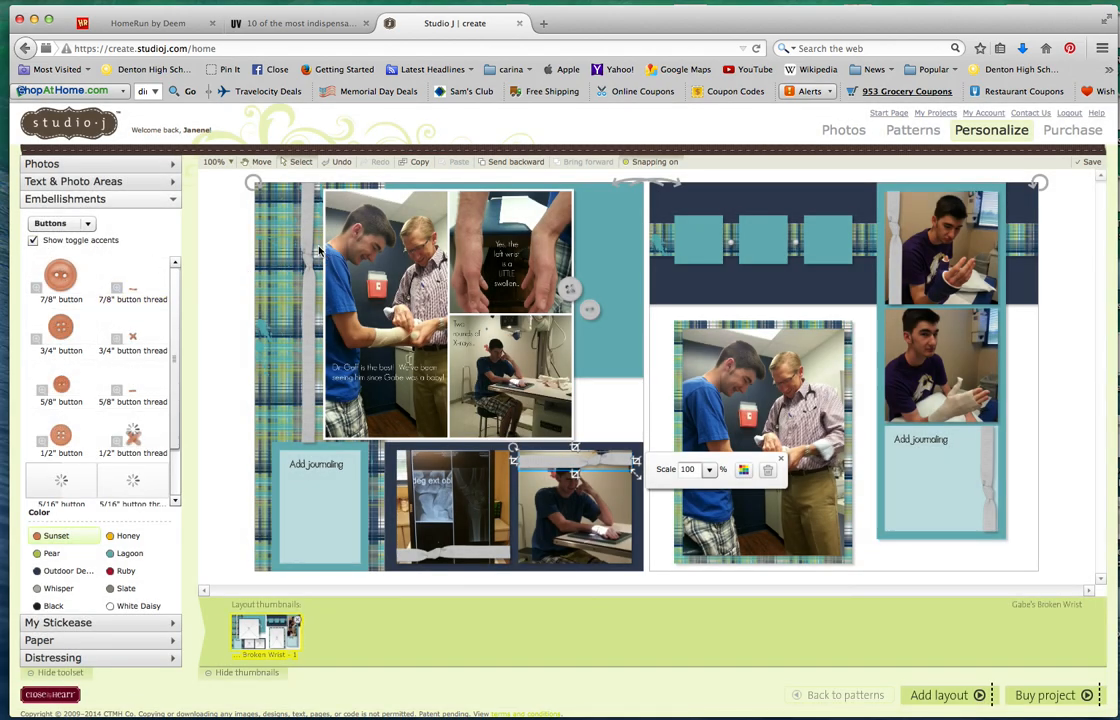
{"action": "left_click", "coordinate": [34, 241]}
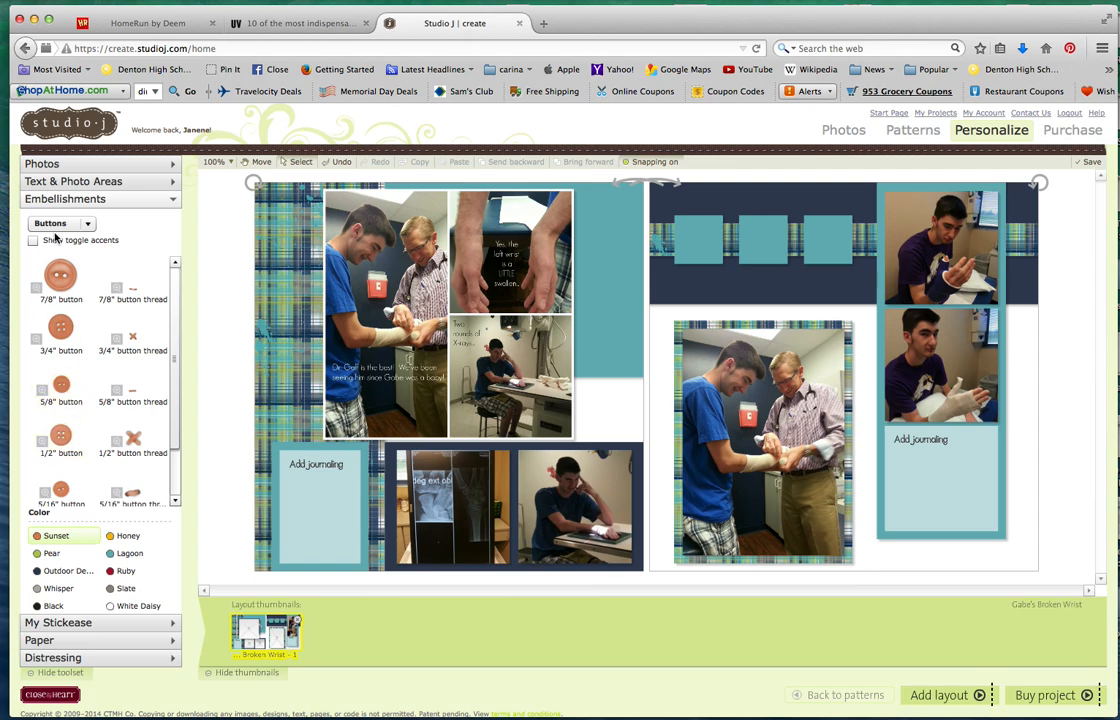
{"action": "left_click", "coordinate": [35, 241]}
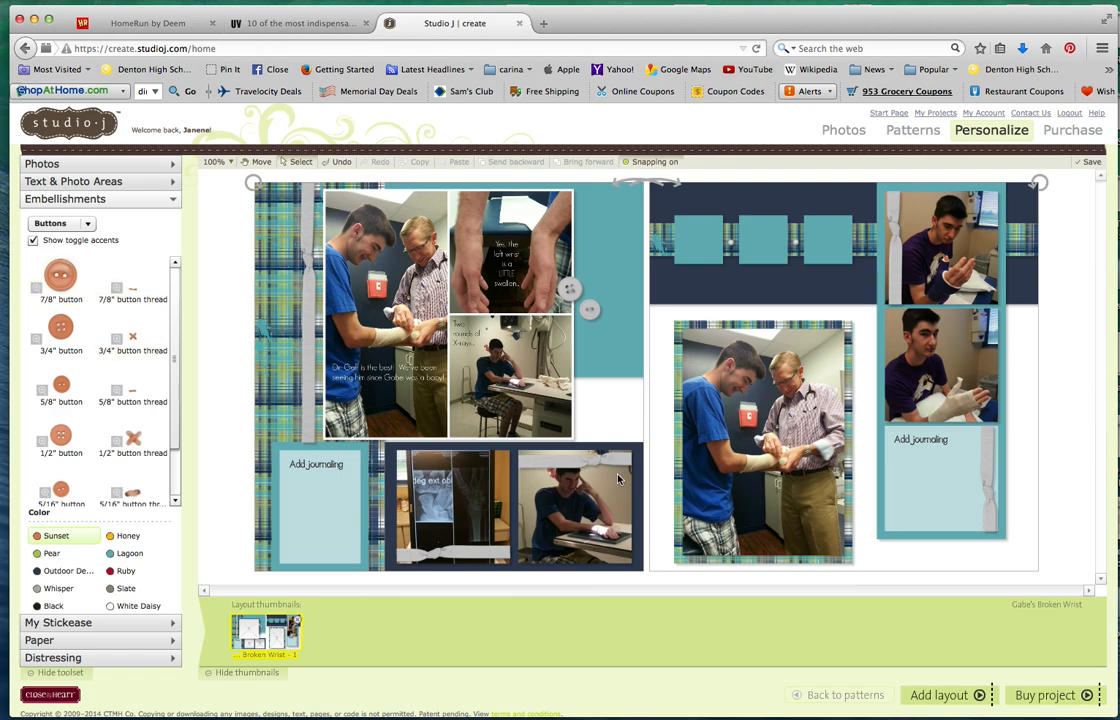
Step: Delete the ribbon lying across the upper edge of the seated-boy photo
{"action": "left_click", "coordinate": [576, 467]}
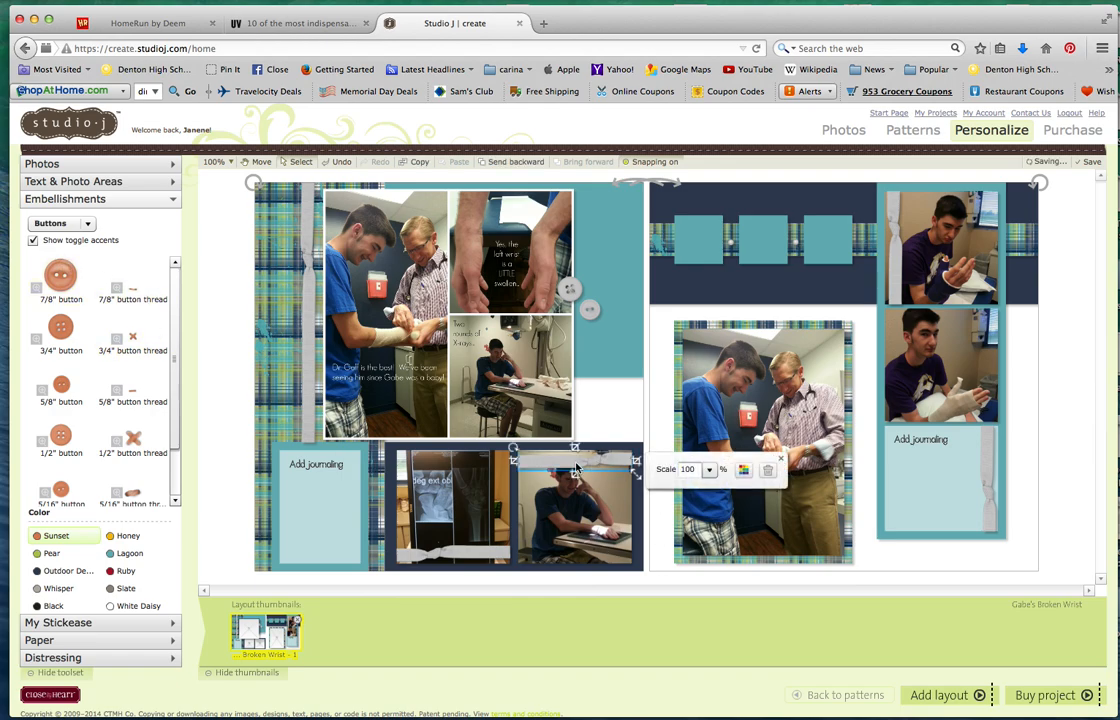
{"action": "left_click", "coordinate": [767, 469]}
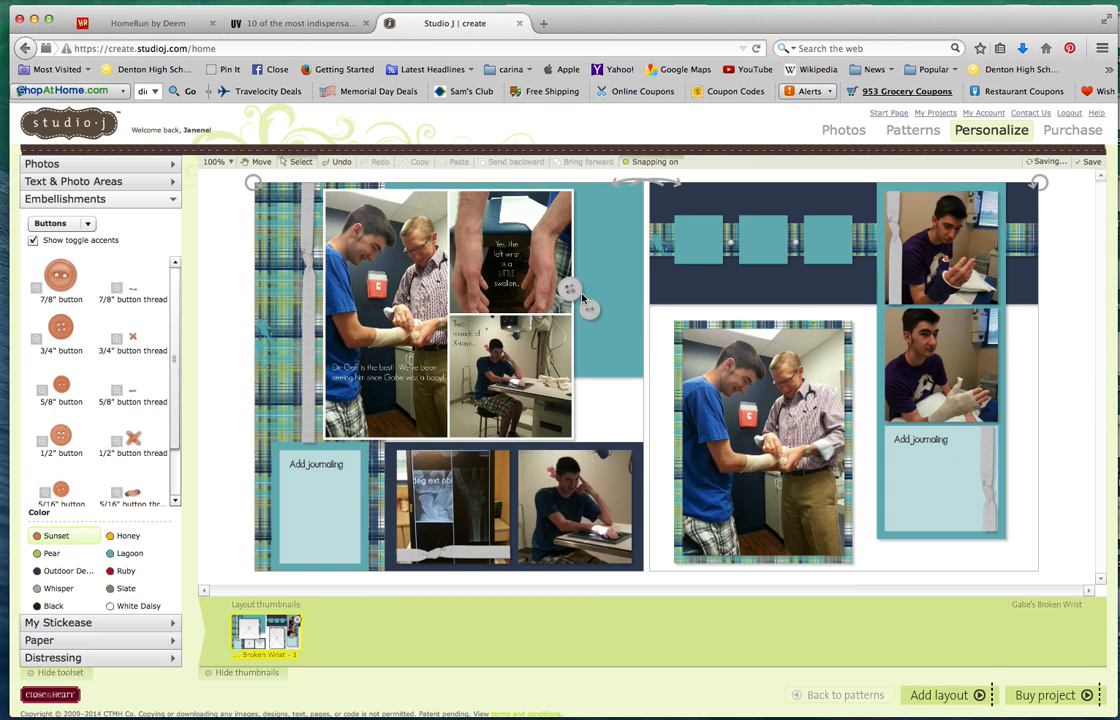
Step: Try Sunset and Lagoon on all like ribbons, and set their color to Outdoor Denim
{"action": "left_click", "coordinate": [308, 295]}
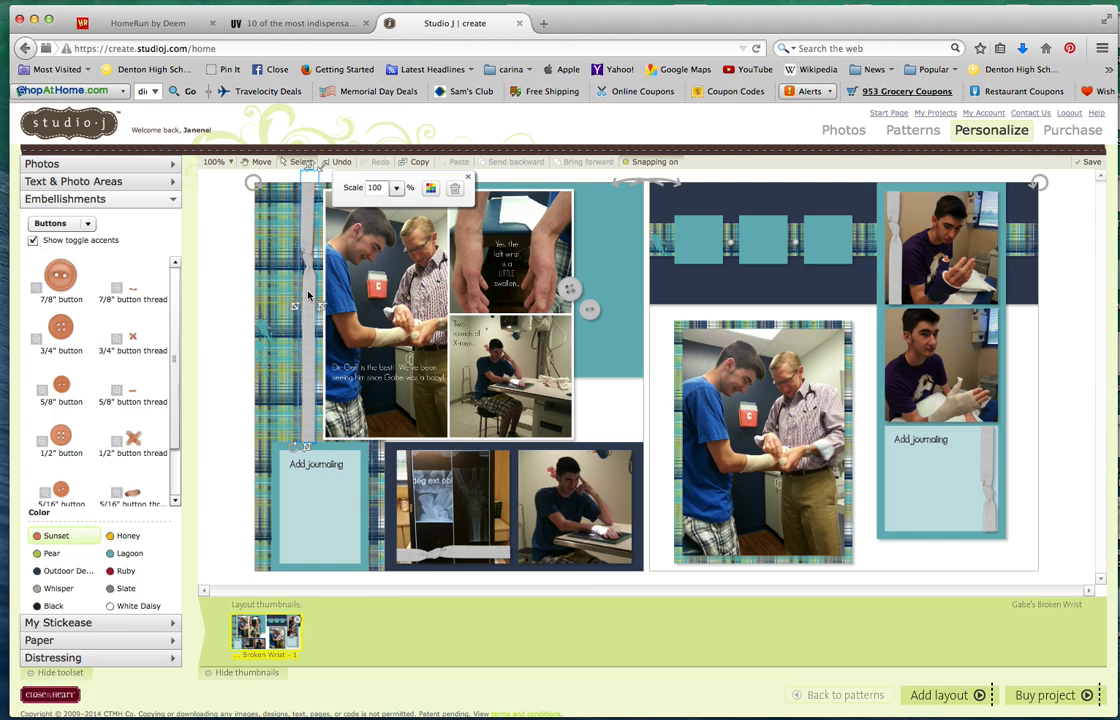
{"action": "left_click", "coordinate": [432, 190]}
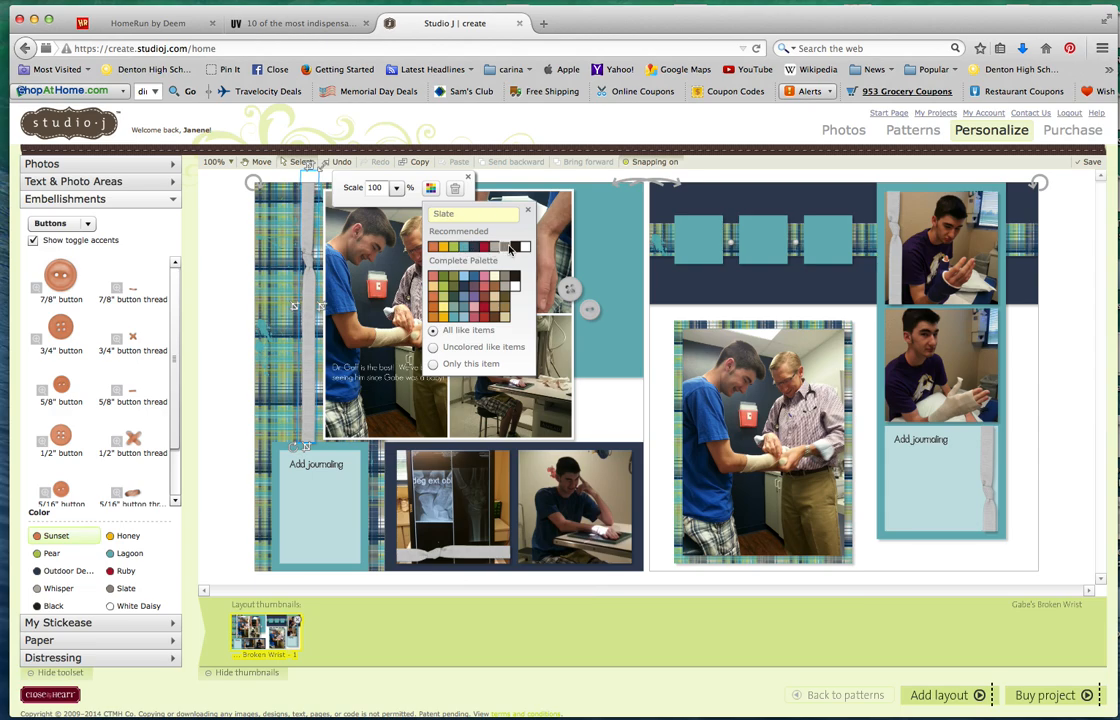
{"action": "left_click", "coordinate": [433, 247]}
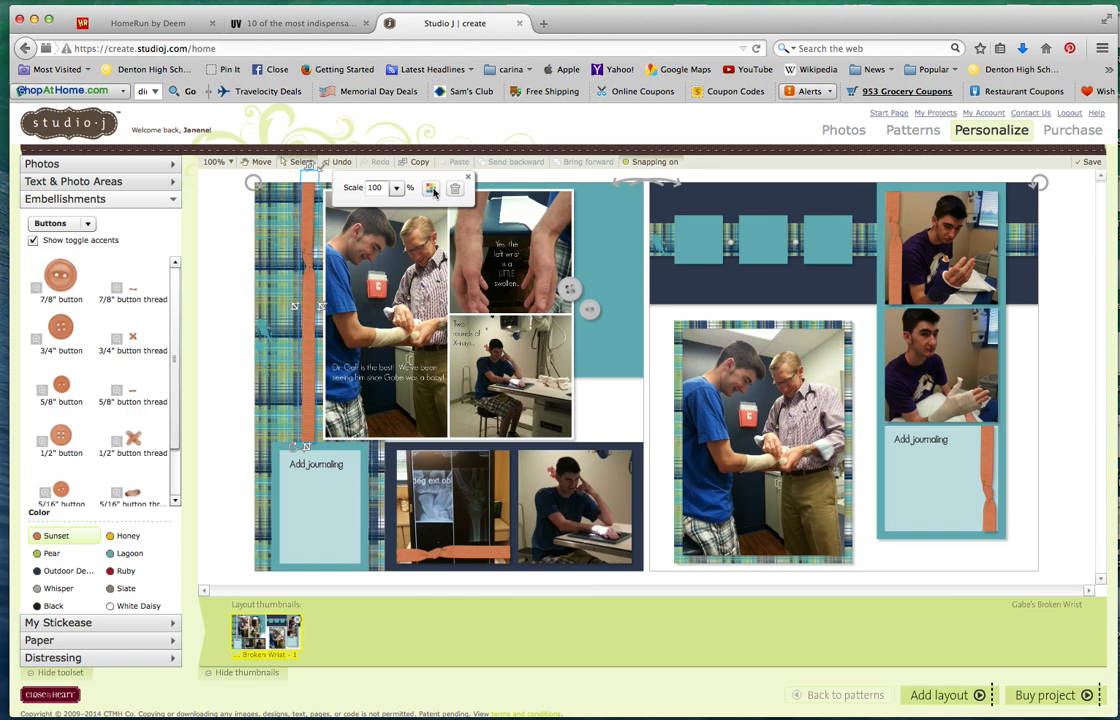
{"action": "left_click", "coordinate": [432, 189]}
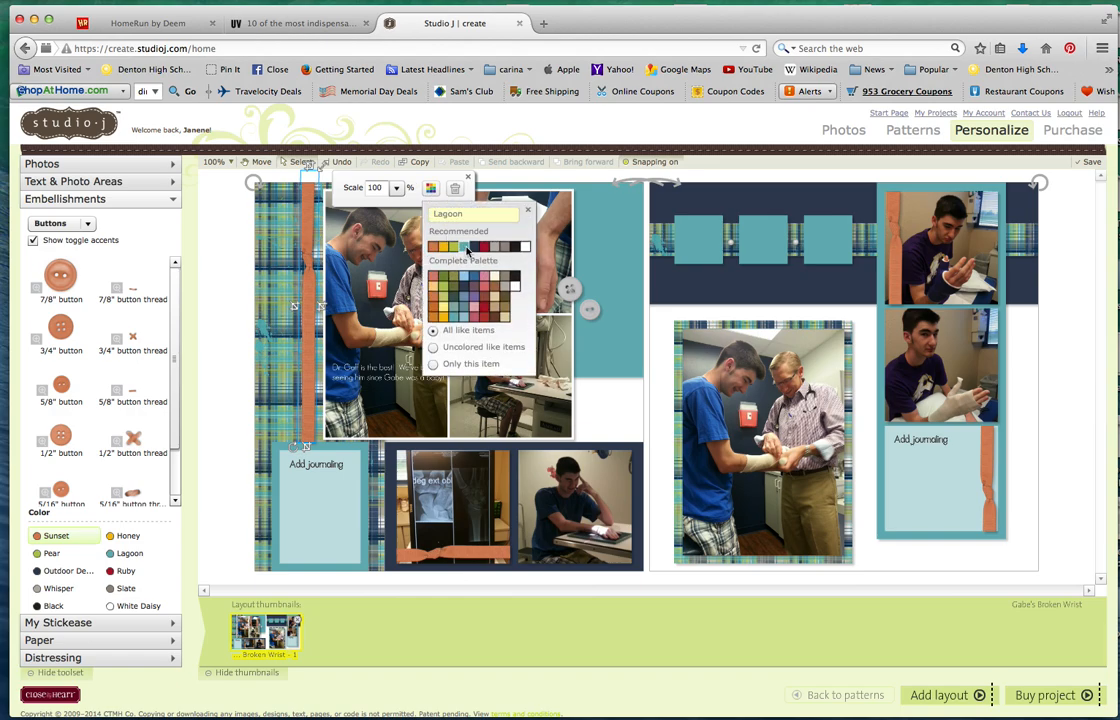
{"action": "left_click", "coordinate": [465, 248]}
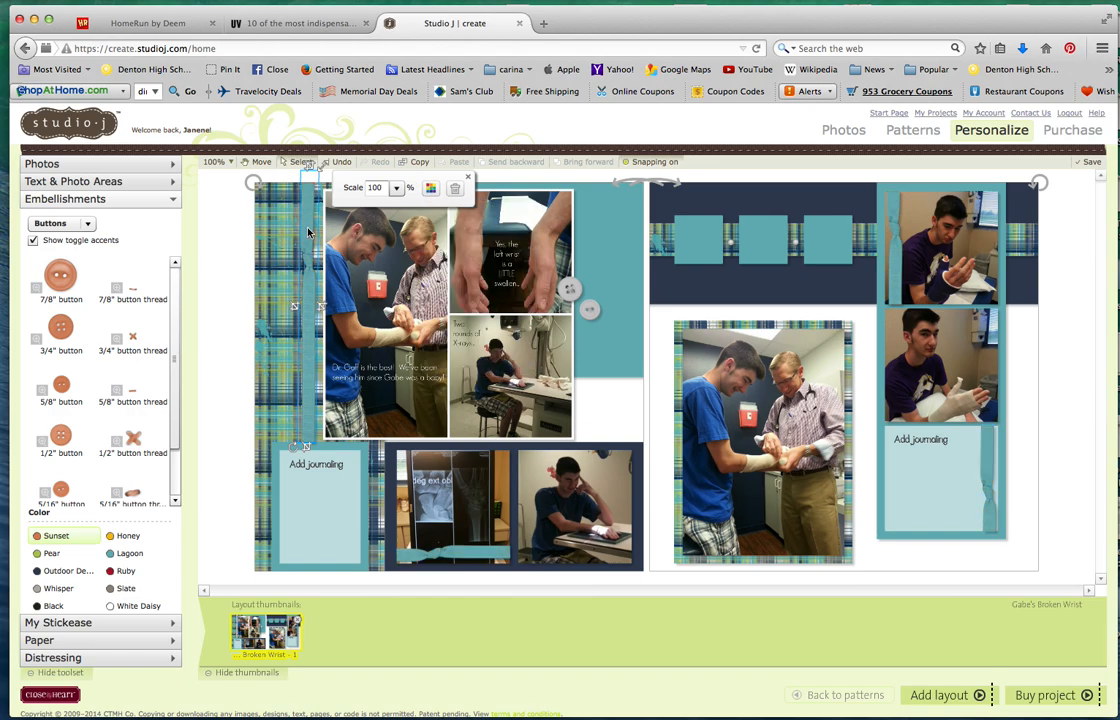
{"action": "left_click", "coordinate": [430, 188]}
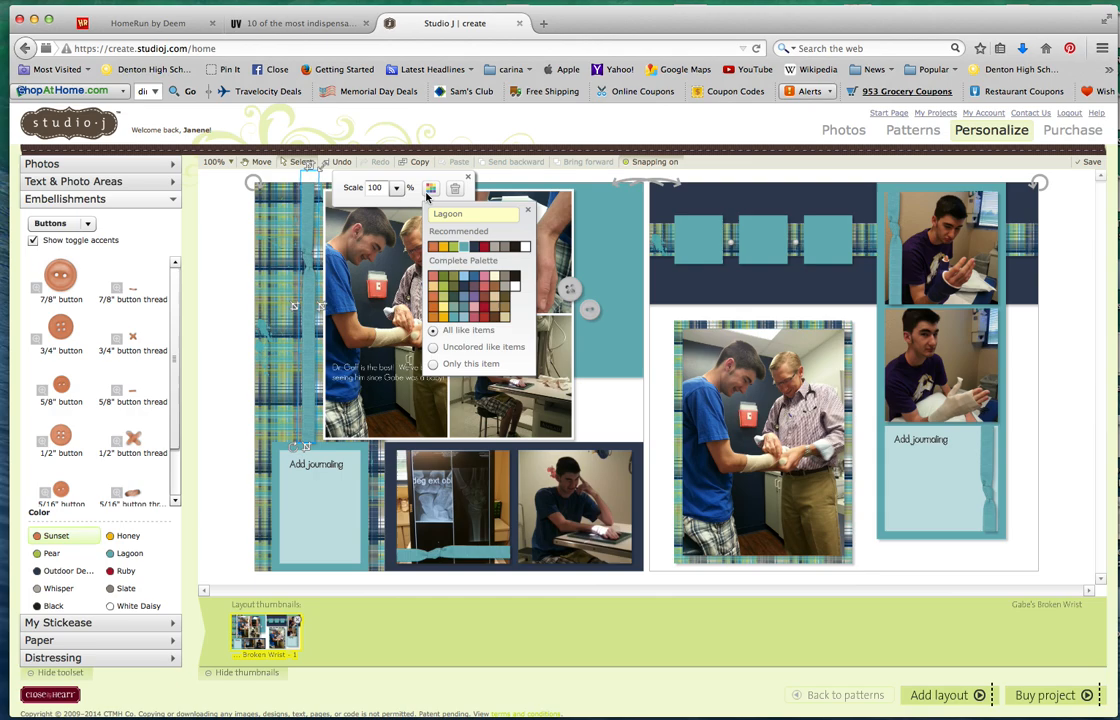
{"action": "left_click", "coordinate": [474, 247]}
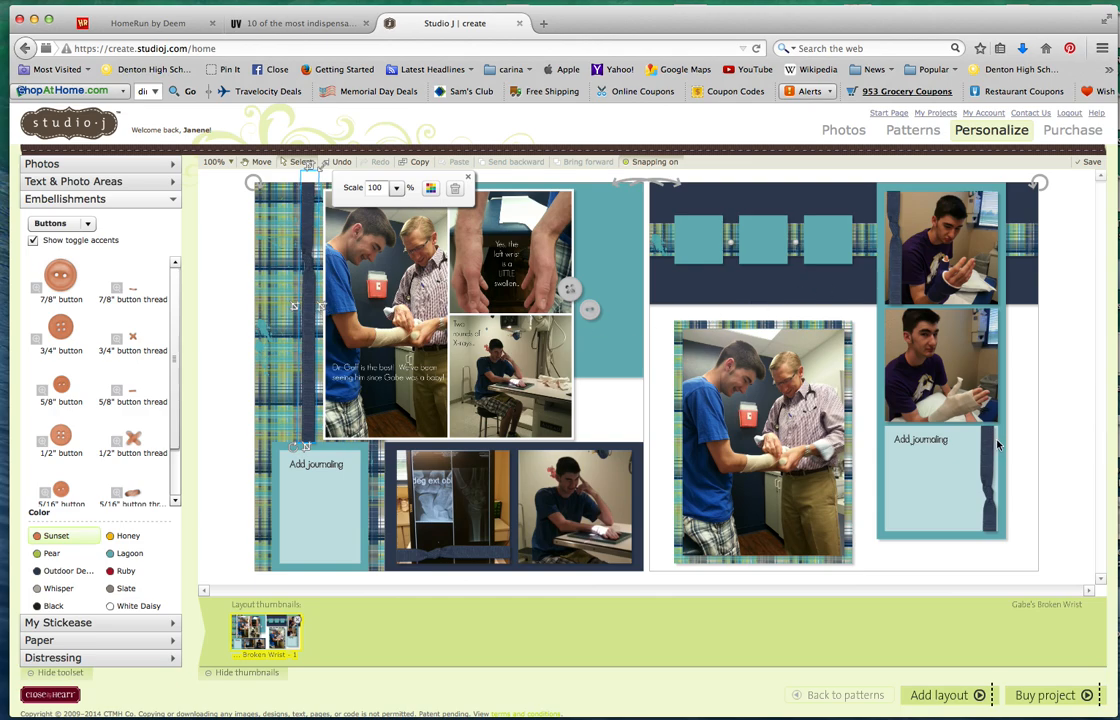
Step: Recolor the two buttons beside the collage to Outdoor Denim, applying the color to all like items
{"action": "left_click", "coordinate": [572, 290]}
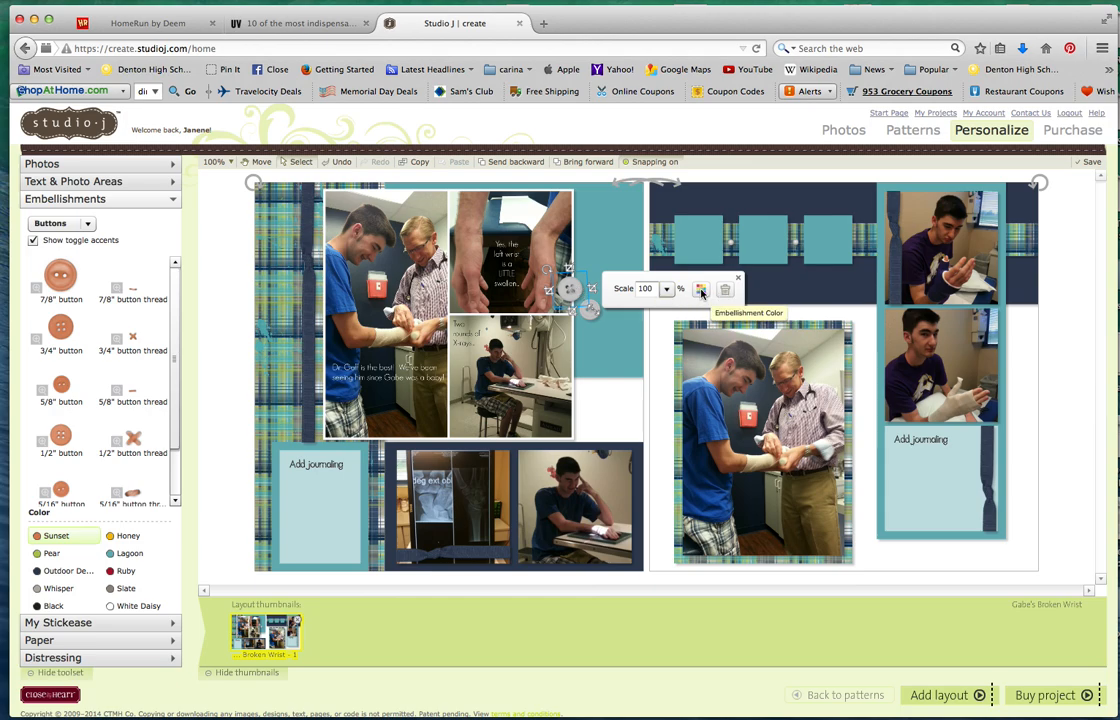
{"action": "left_click", "coordinate": [701, 291]}
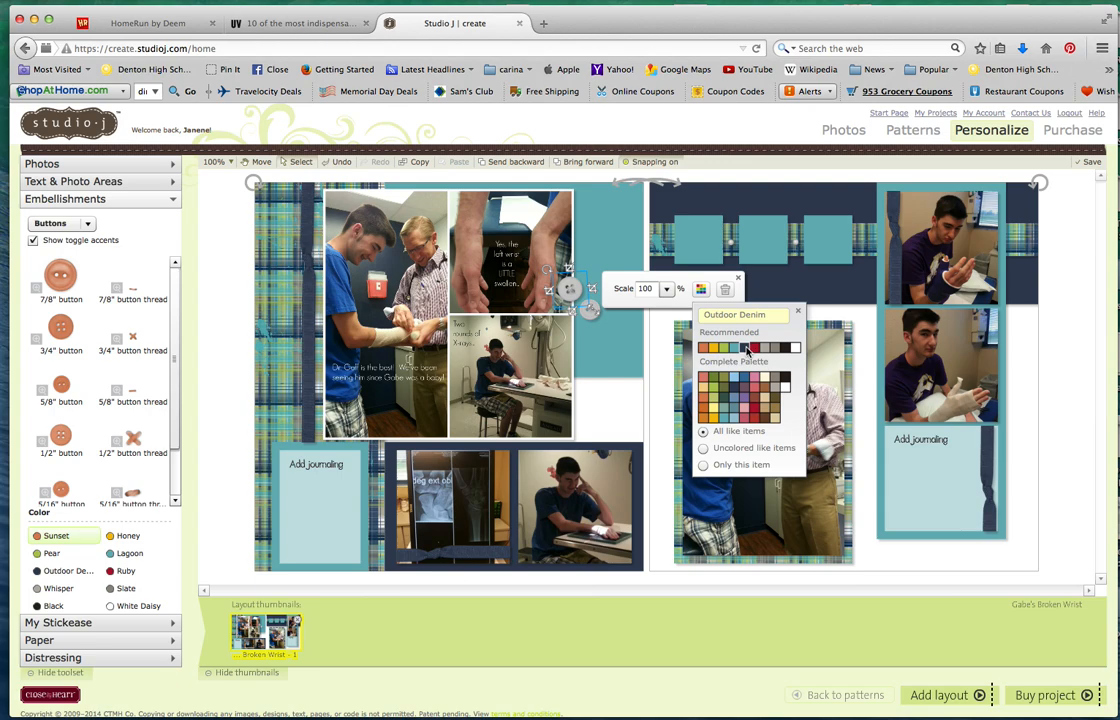
{"action": "left_click", "coordinate": [746, 348]}
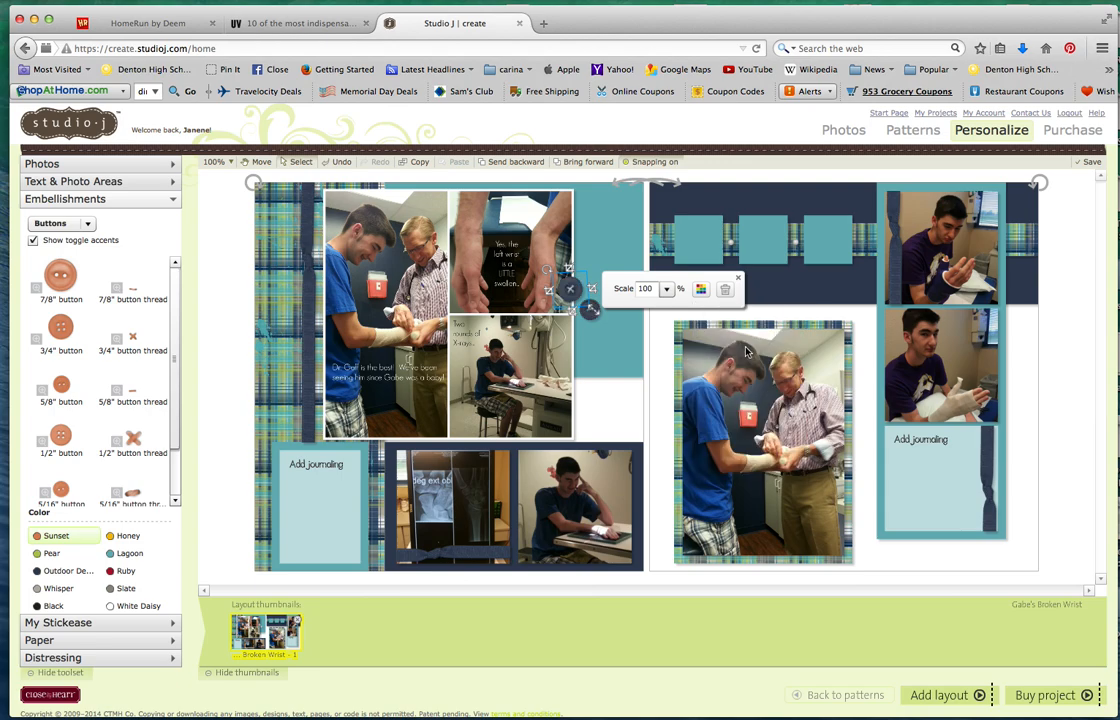
{"action": "left_click", "coordinate": [597, 249]}
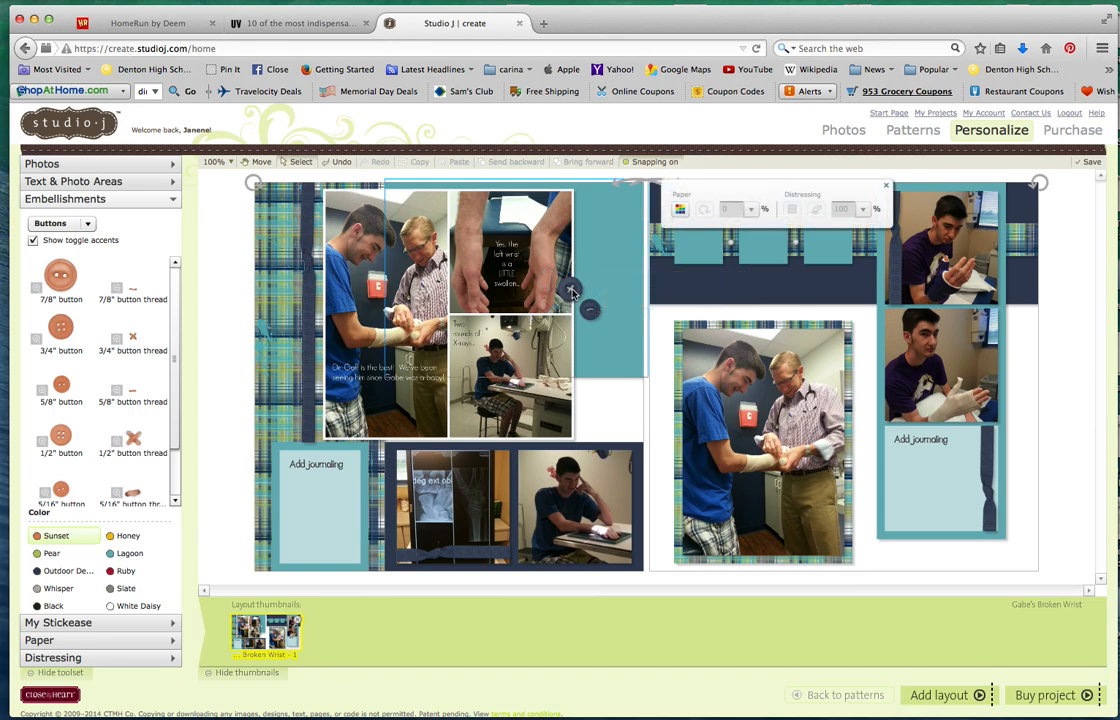
Step: Recolor the thread on the buttons beside the collage to Lagoon, applying the color to all like items
{"action": "left_click", "coordinate": [572, 291]}
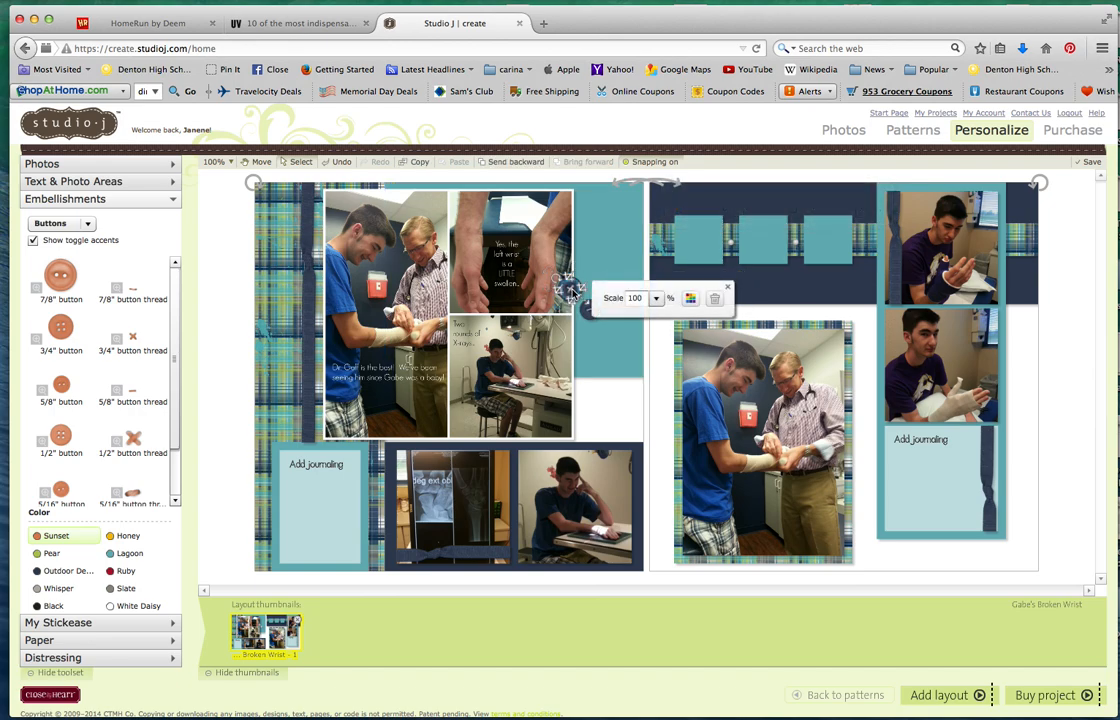
{"action": "left_click", "coordinate": [690, 298]}
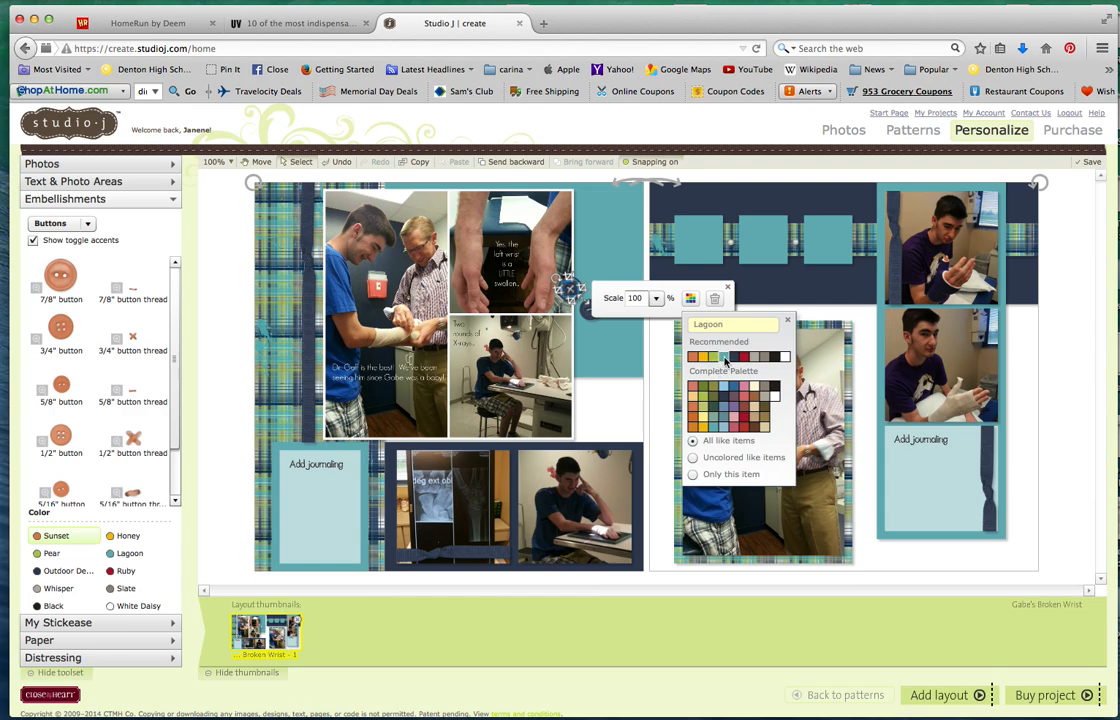
{"action": "left_click", "coordinate": [724, 357]}
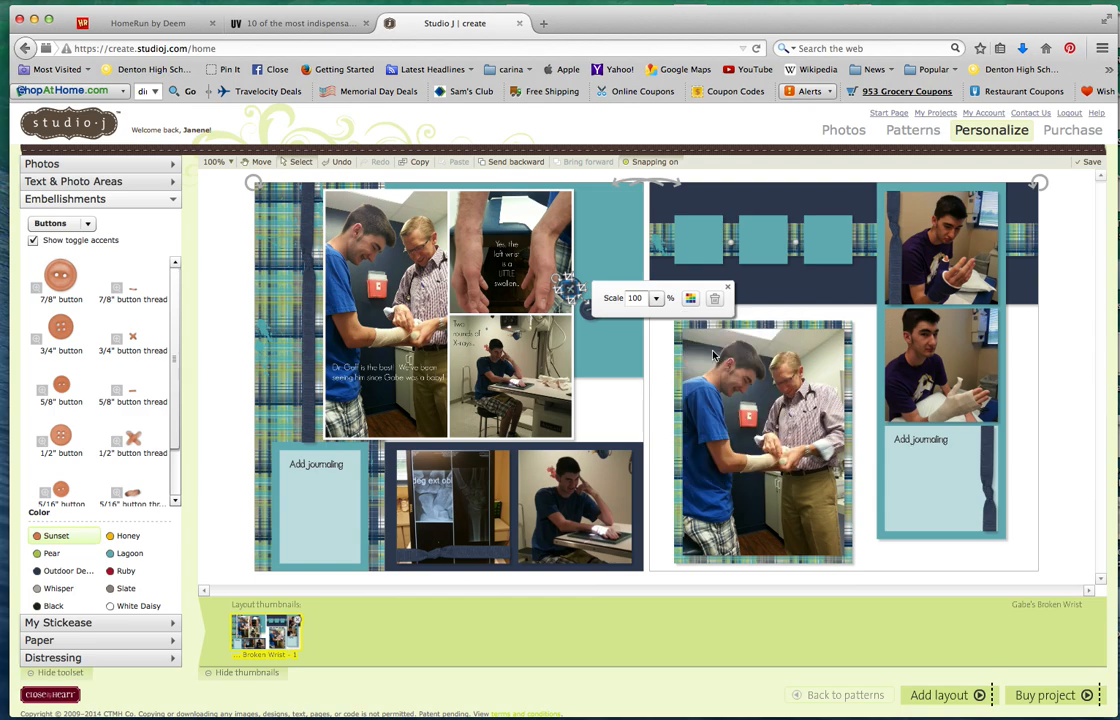
{"action": "left_click", "coordinate": [590, 242]}
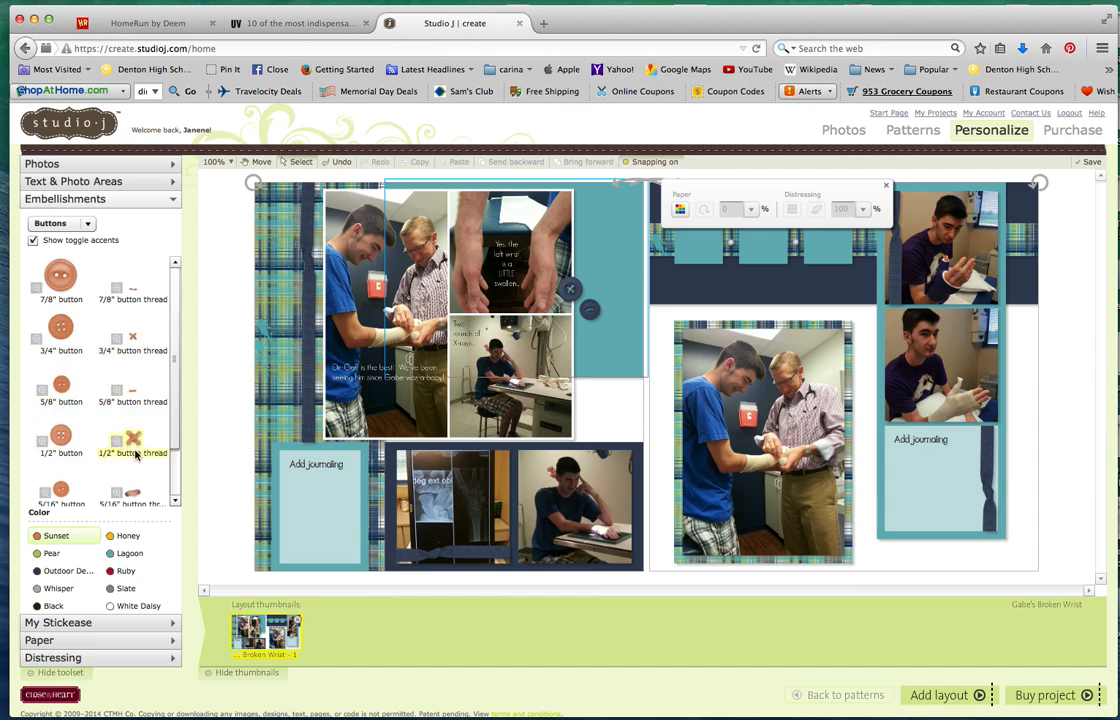
{"action": "scroll", "coordinate": [172, 448], "scroll_direction": "down", "scroll_amount": 1}
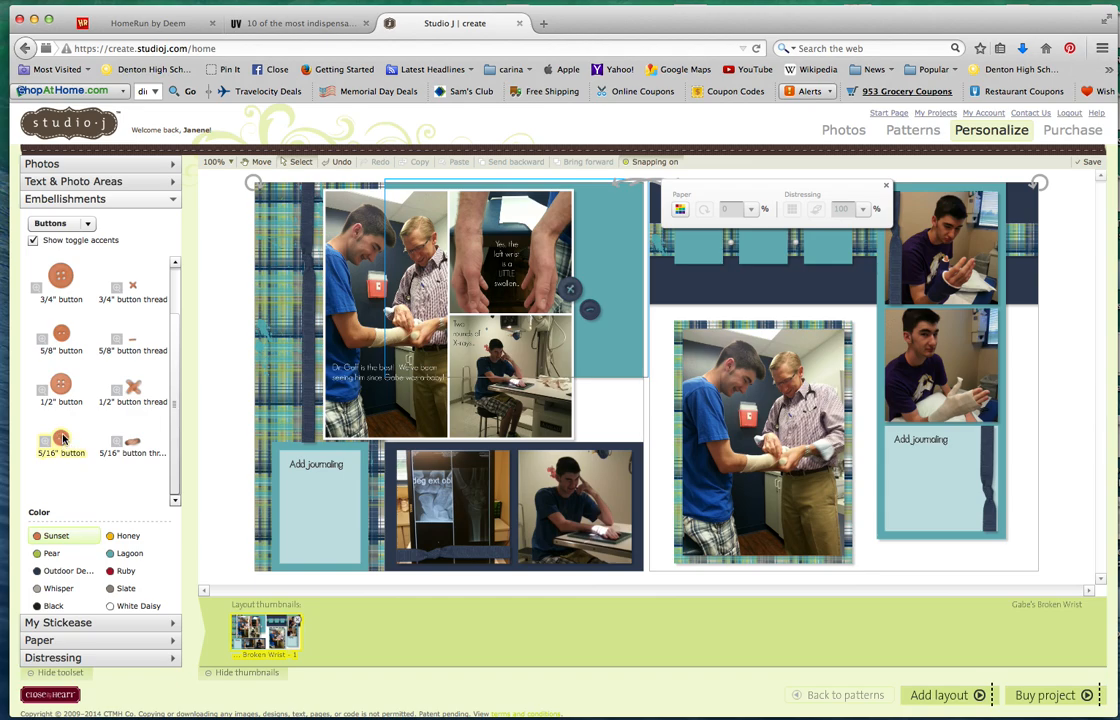
{"action": "mouse_move", "coordinate": [62, 437]}
{"action": "left_mouse_down"}
{"action": "mouse_move", "coordinate": [270, 415]}
{"action": "mouse_move", "coordinate": [135, 408]}
{"action": "mouse_move", "coordinate": [65, 432]}
{"action": "left_mouse_up"}
{"action": "left_click", "coordinate": [88, 225]}
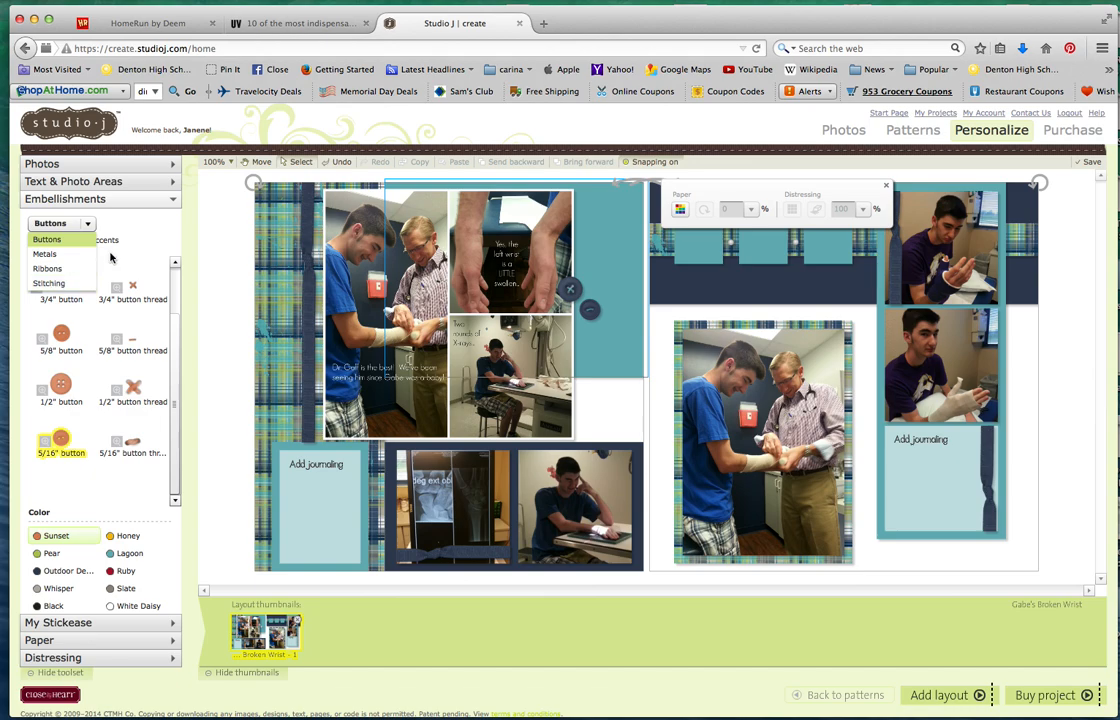
{"action": "left_click", "coordinate": [150, 230]}
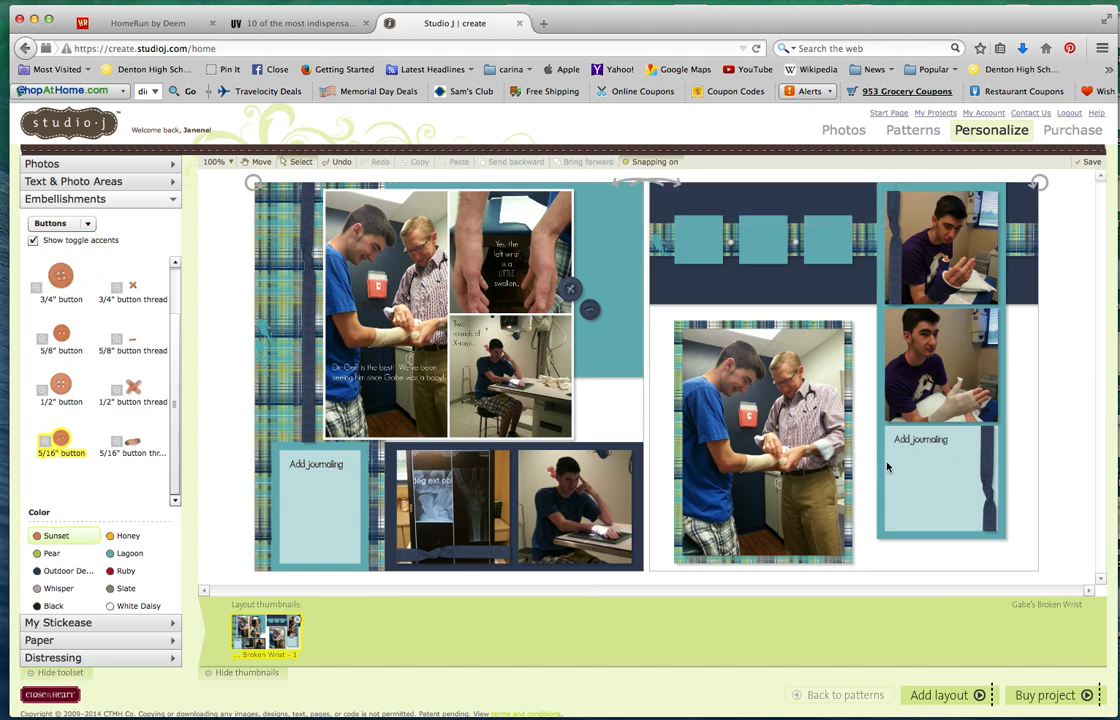
Step: Replace the placeholder in the first page's journaling box with the boy's first name followed by "broke his wrist", keeping the Cobbler font
{"action": "left_click", "coordinate": [328, 478]}
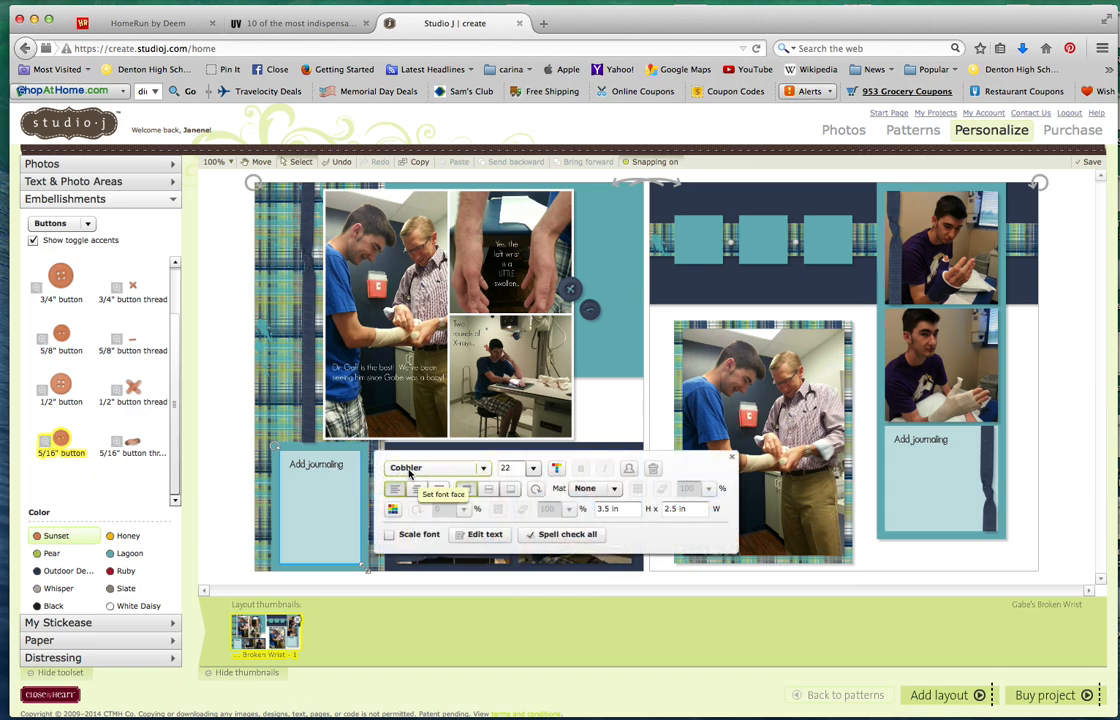
{"action": "left_click", "coordinate": [484, 468]}
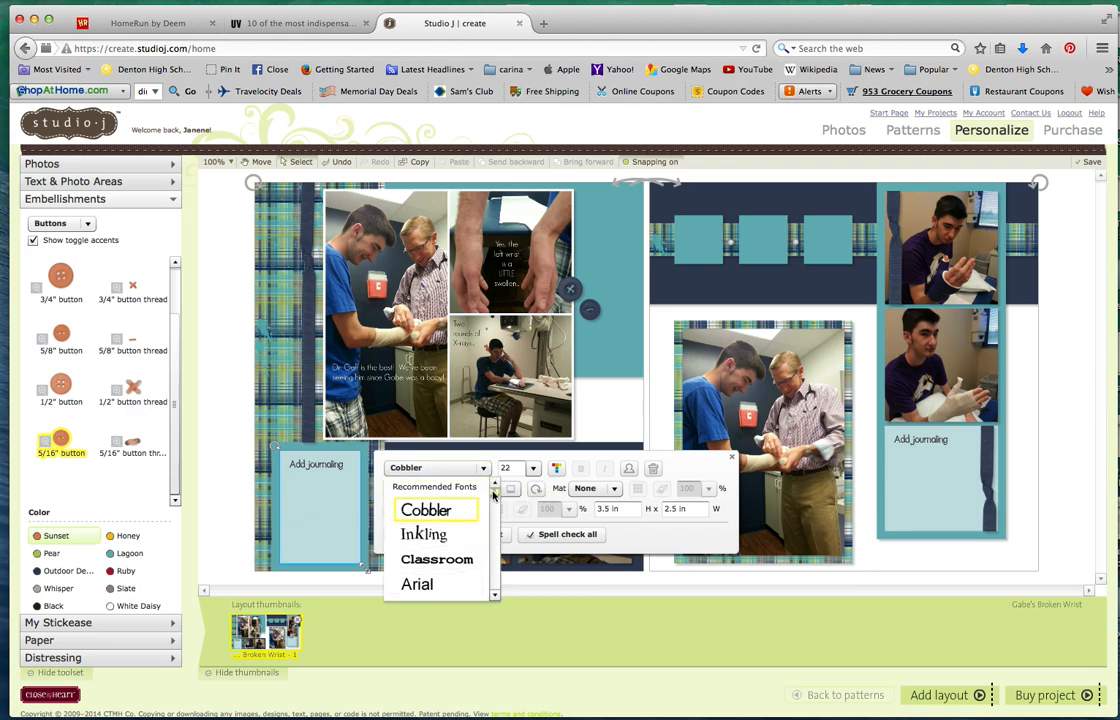
{"action": "scroll", "coordinate": [493, 496], "scroll_direction": "down", "scroll_amount": 2}
{"action": "scroll", "coordinate": [493, 490], "scroll_direction": "up", "scroll_amount": 2}
{"action": "left_click", "coordinate": [335, 467]}
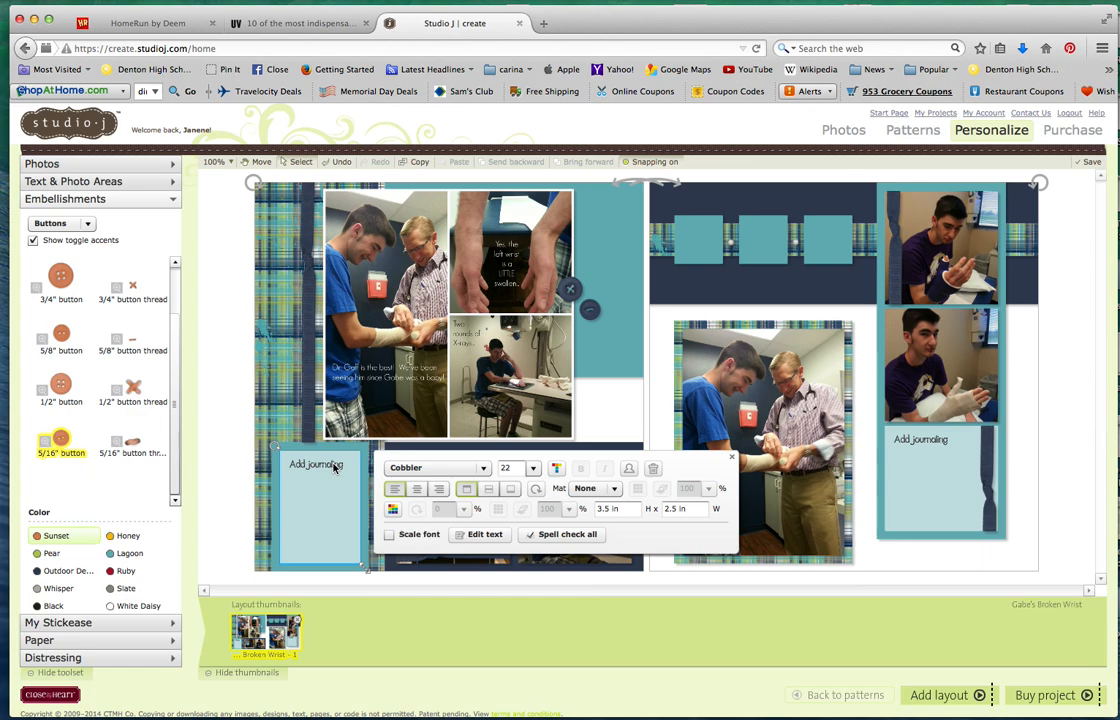
{"action": "triple_click", "coordinate": [322, 468]}
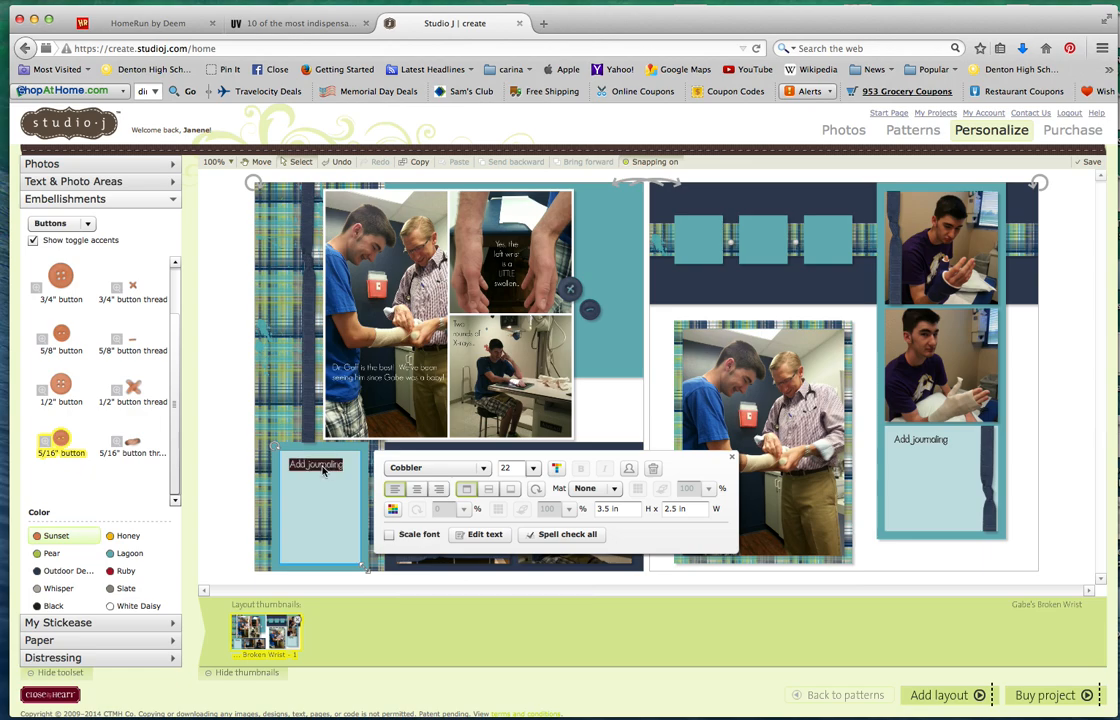
{"action": "type", "text": "Gabe broke his wris"}
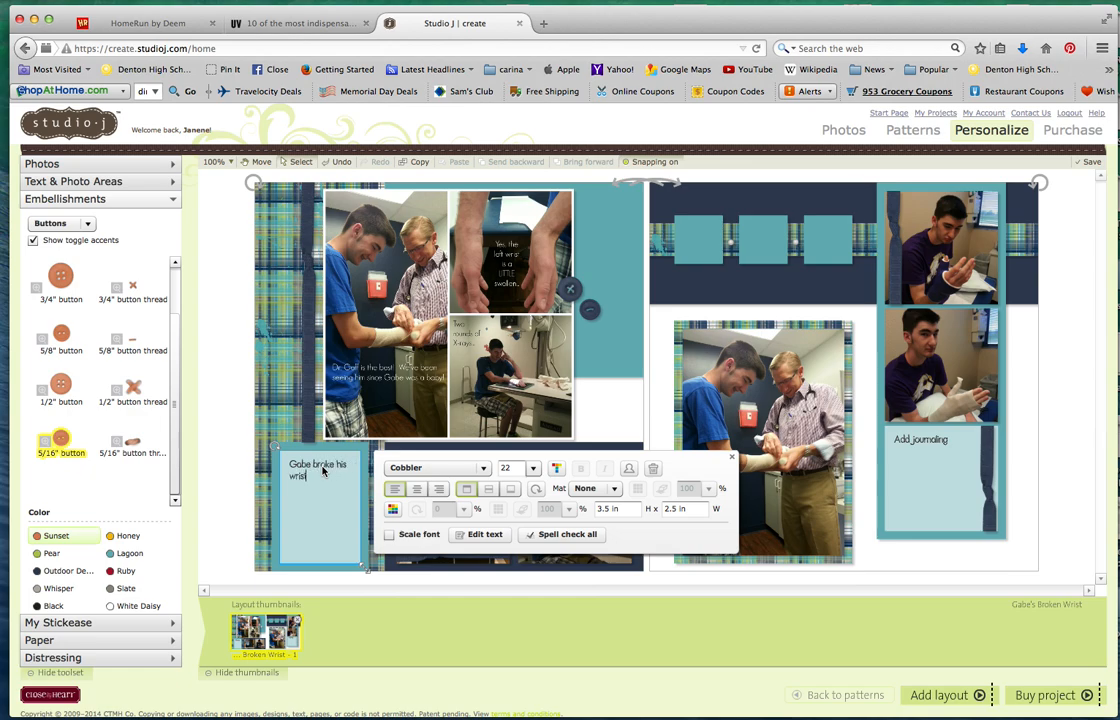
Step: Turn on font scaling for the first page's journaling box and append "today playing football" to its sentence
{"action": "left_click", "coordinate": [390, 535]}
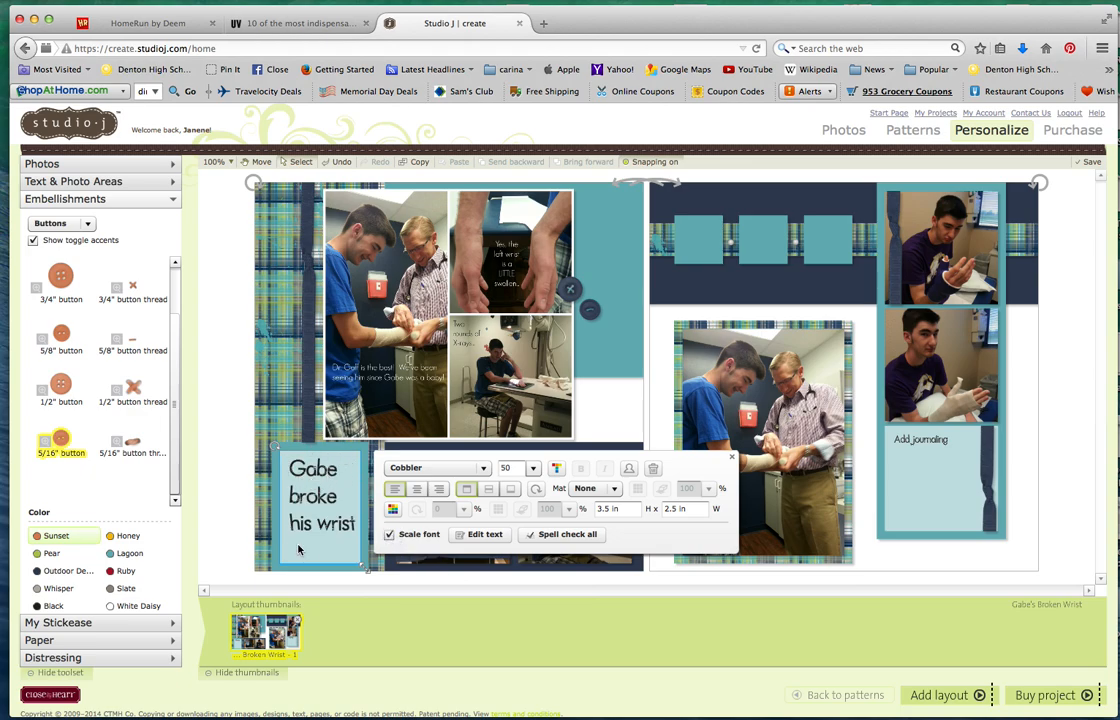
{"action": "double_click", "coordinate": [353, 525]}
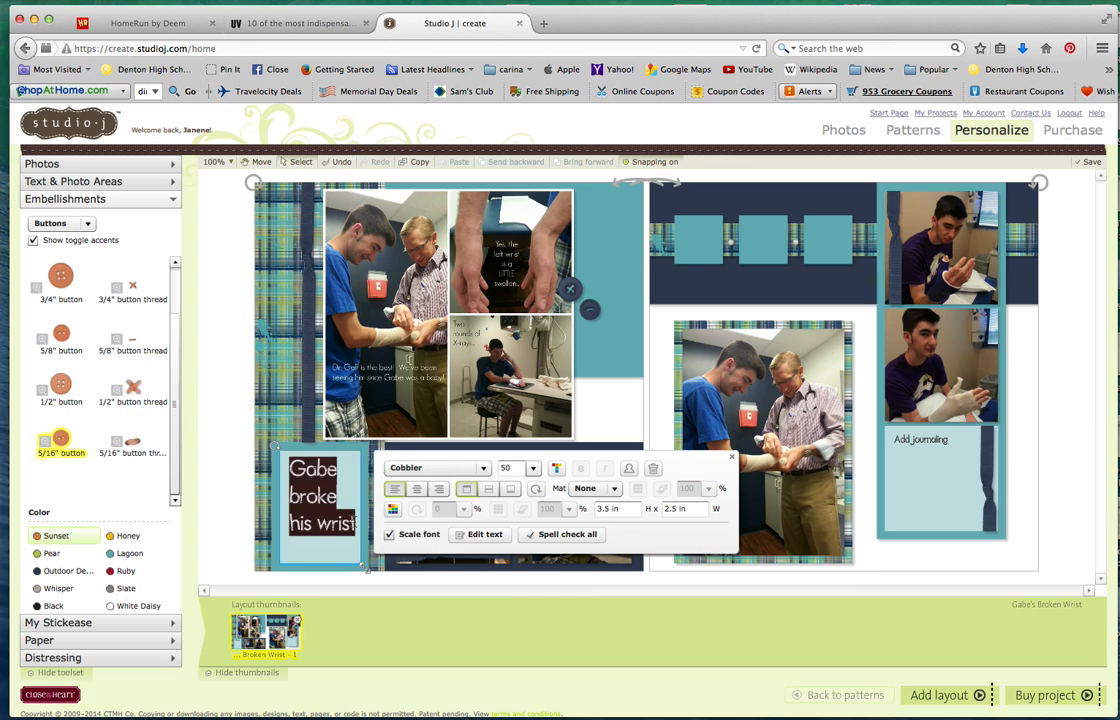
{"action": "left_click", "coordinate": [354, 524]}
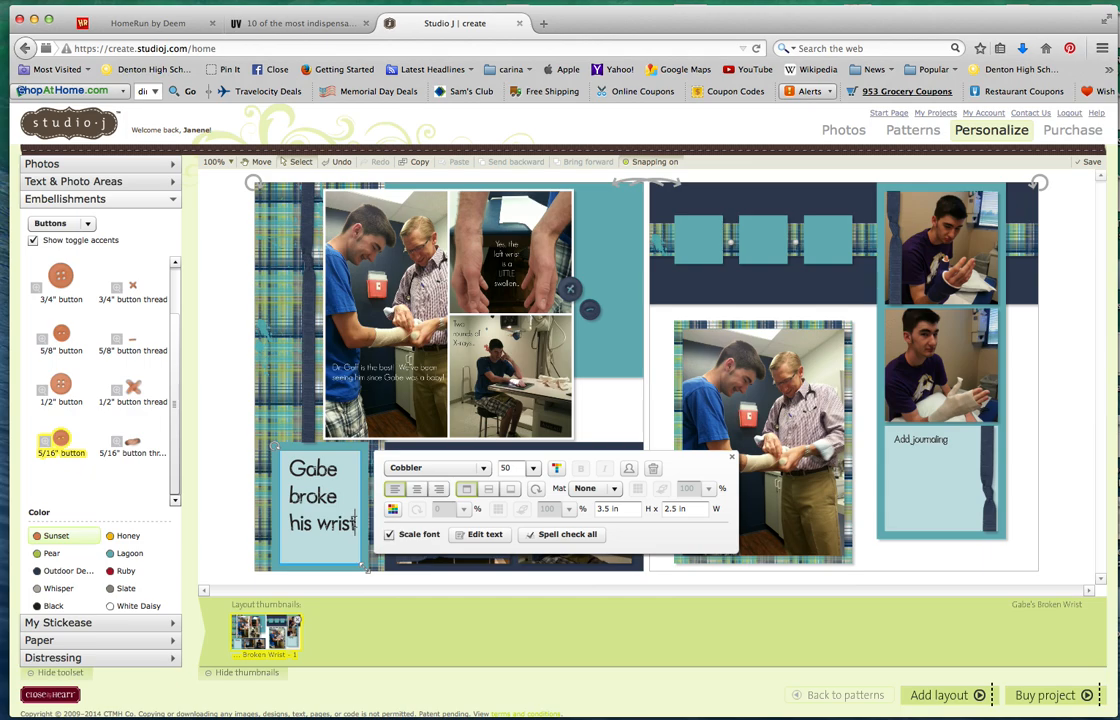
{"action": "type", "text": "pl"}
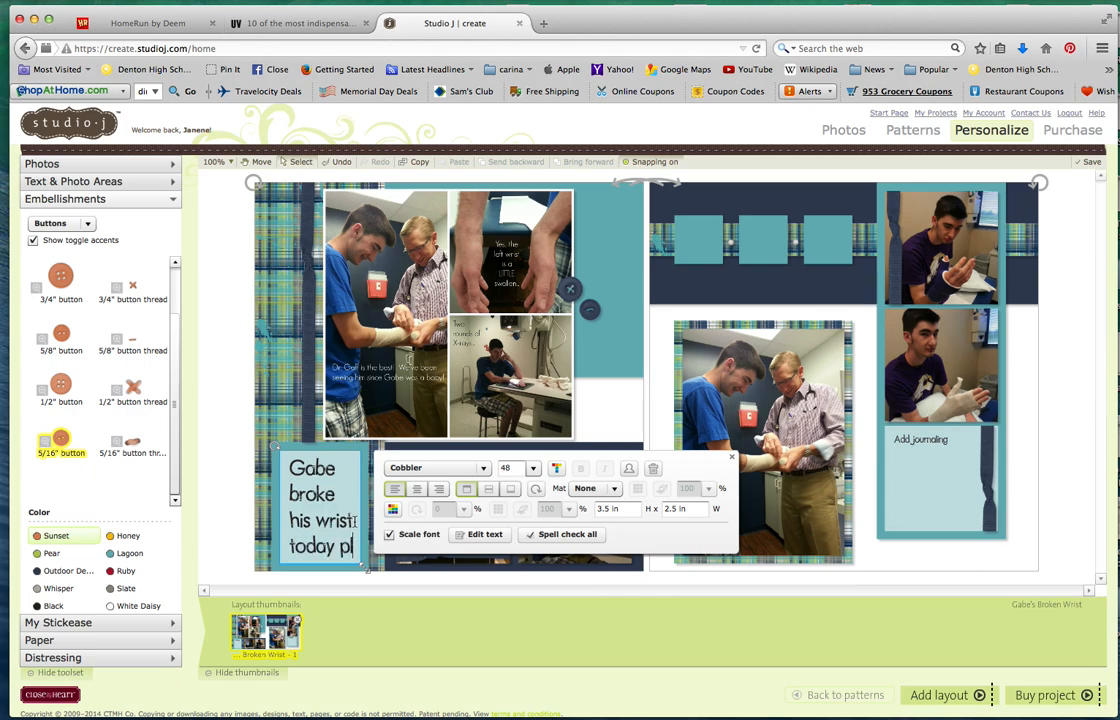
{"action": "type", "text": "aying footboll"}
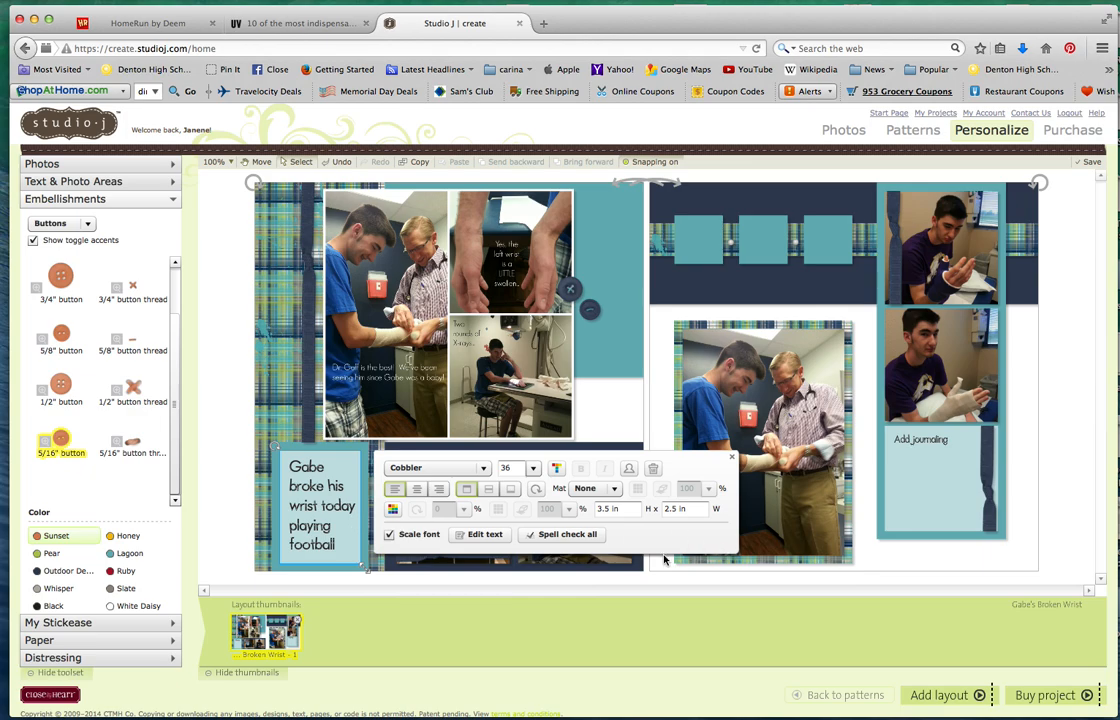
Step: Replace the "Add journaling" placeholder in the second page's text box with "Date"
{"action": "left_click", "coordinate": [932, 446]}
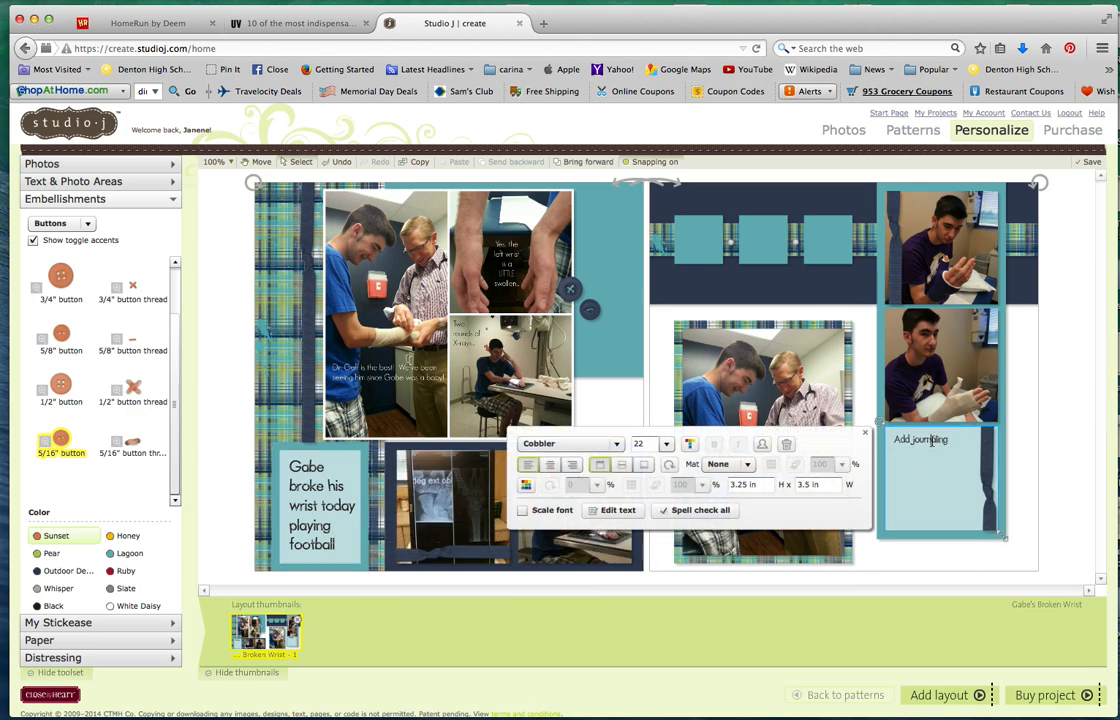
{"action": "double_click", "coordinate": [932, 441]}
{"action": "left_click", "coordinate": [965, 451]}
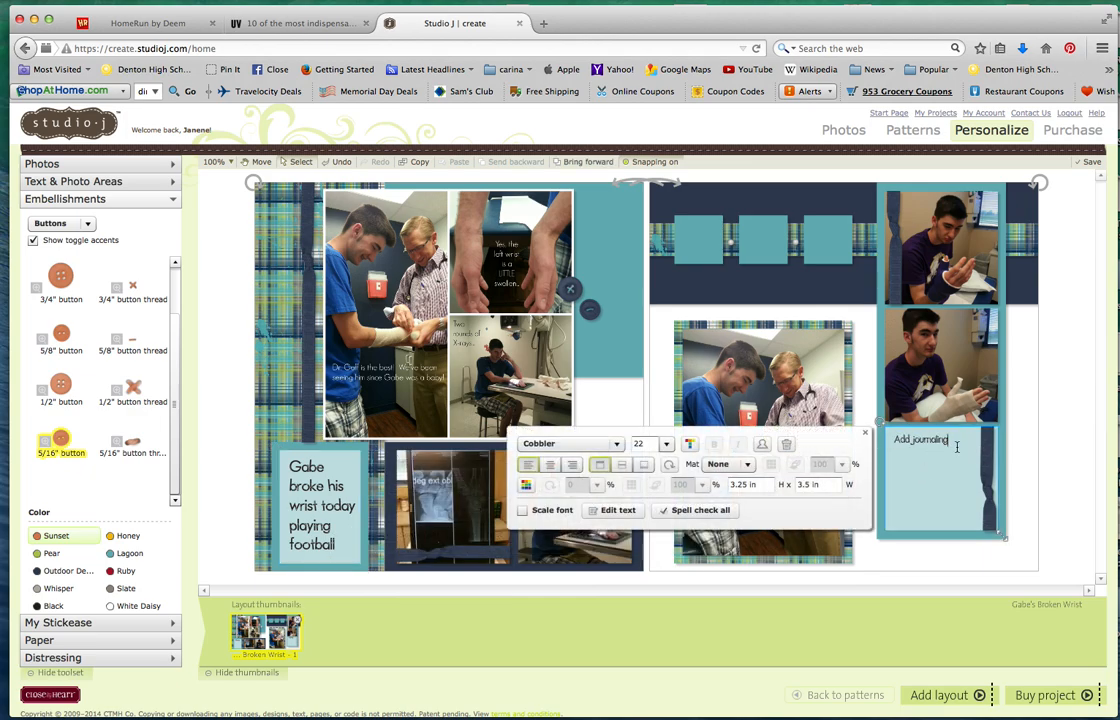
{"action": "left_click", "coordinate": [614, 512]}
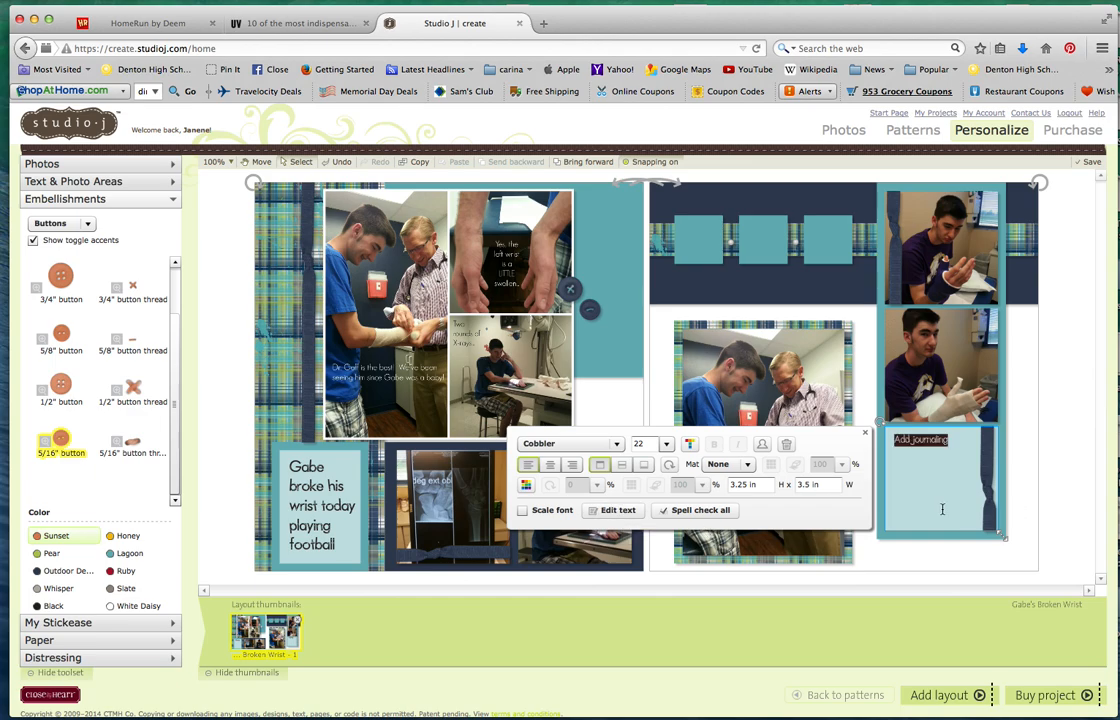
{"action": "type", "text": "Dale"}
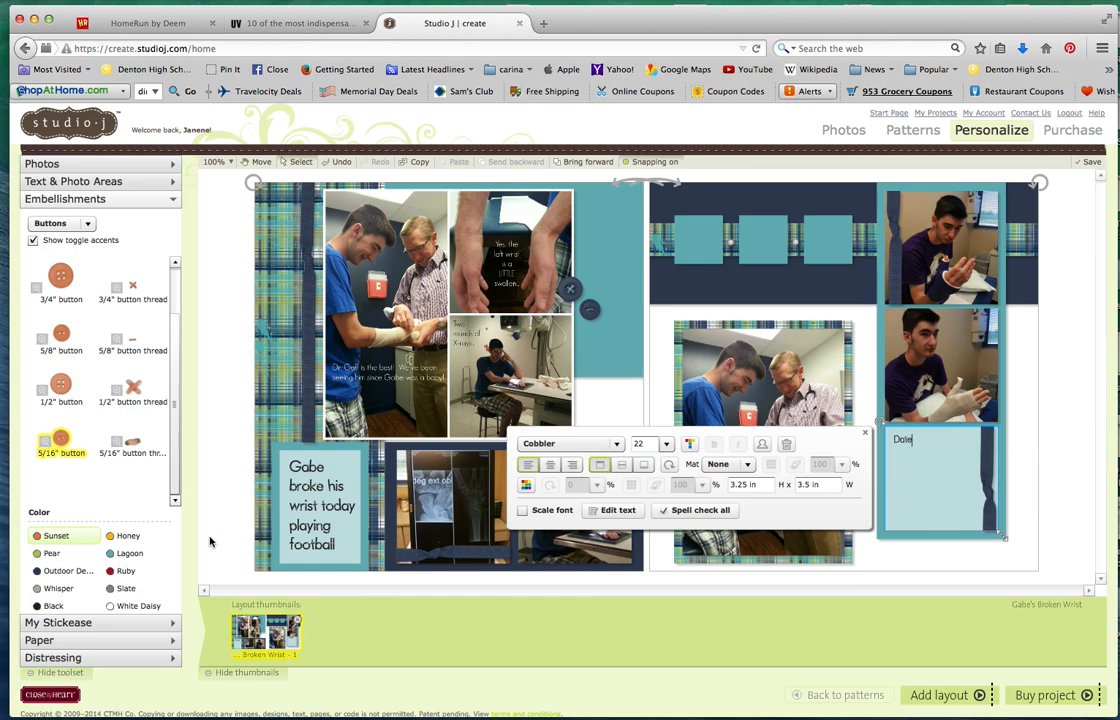
Step: Examine the Alphabet, Titles and Tags sticker categories in My Stickease
{"action": "left_click", "coordinate": [85, 623]}
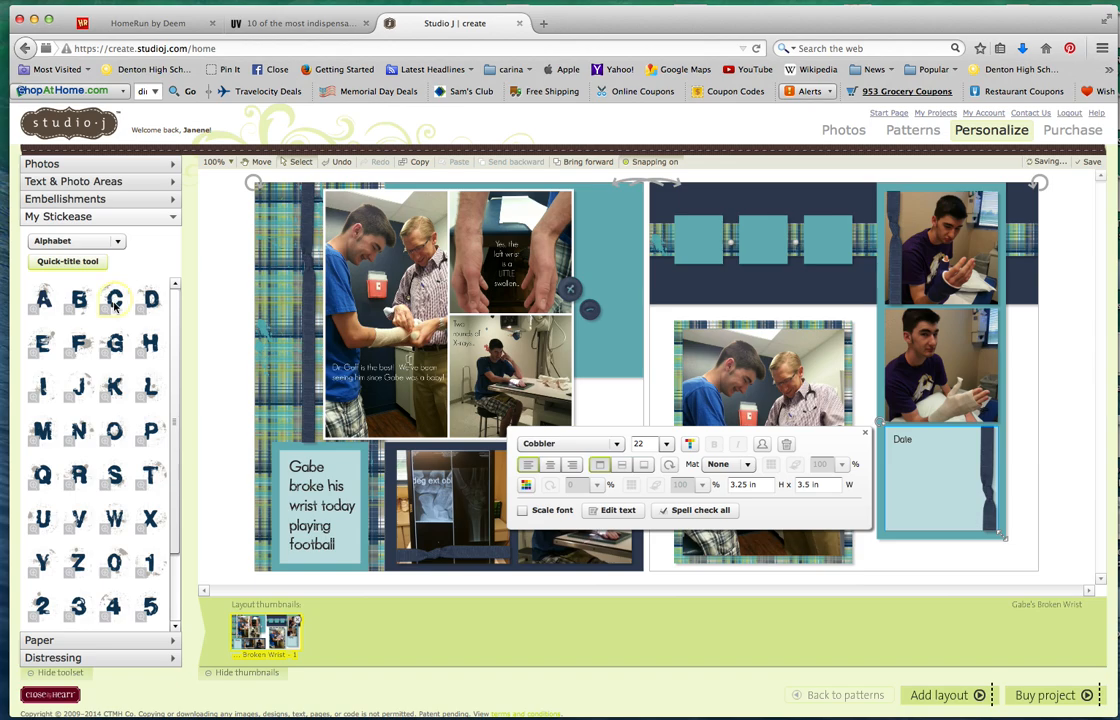
{"action": "left_click", "coordinate": [117, 241]}
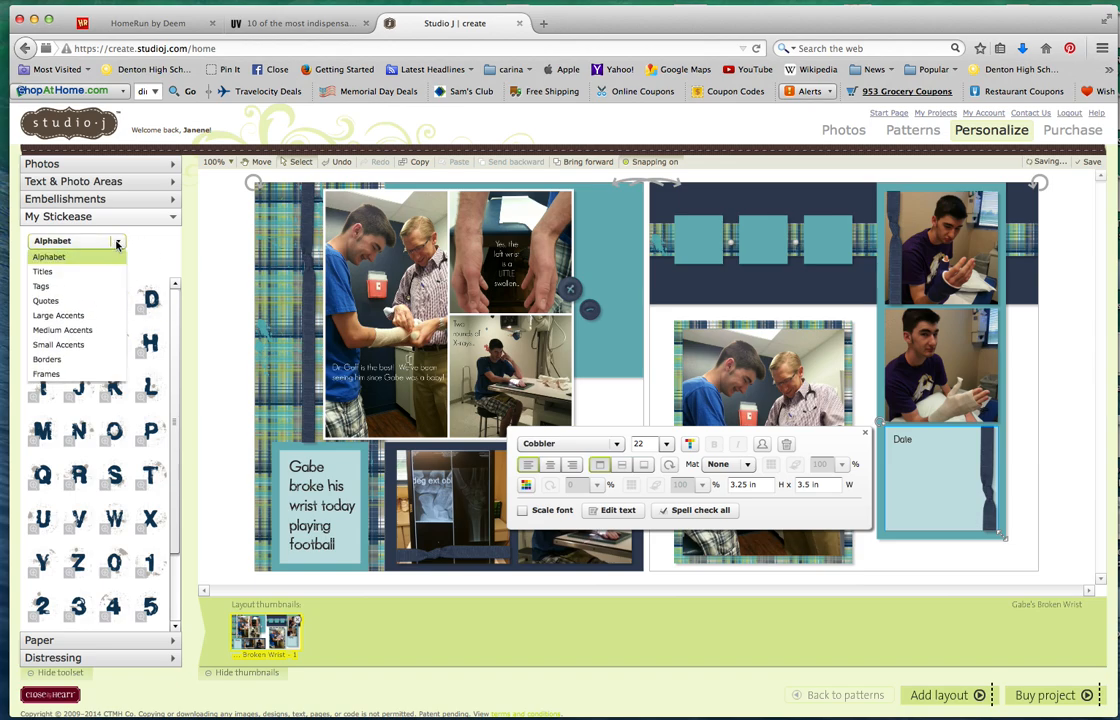
{"action": "left_click", "coordinate": [50, 273]}
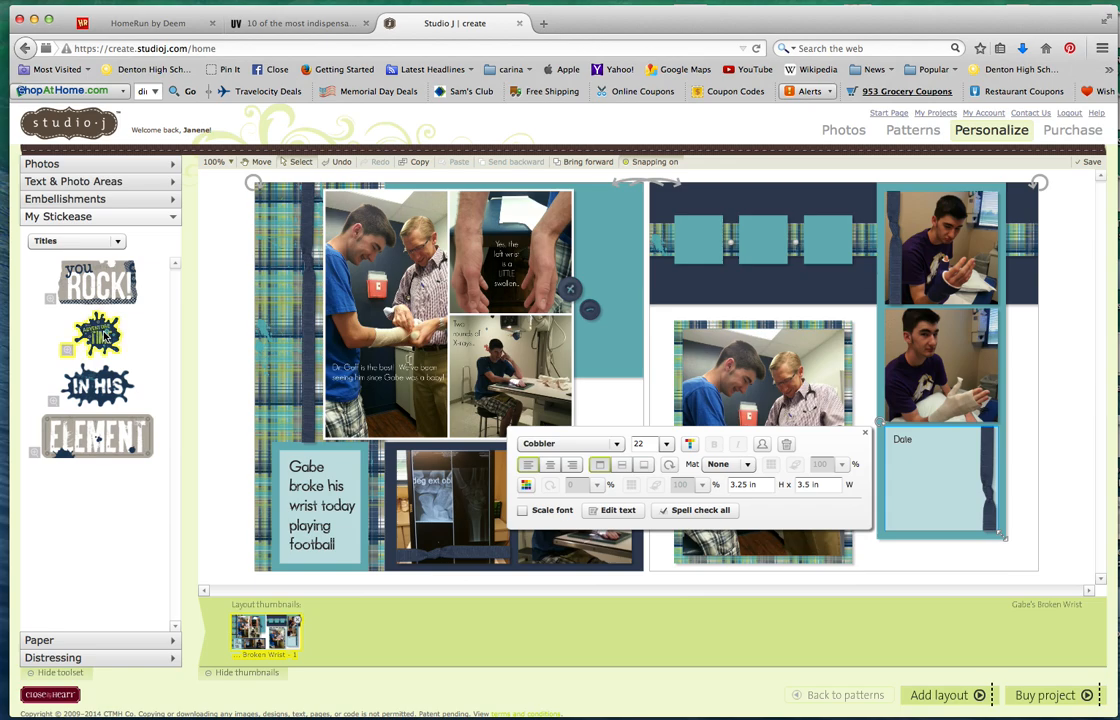
{"action": "left_click_drag", "start_coordinate": [105, 337], "coordinate": [90, 300]}
{"action": "left_click", "coordinate": [80, 241]}
{"action": "left_click", "coordinate": [41, 287]}
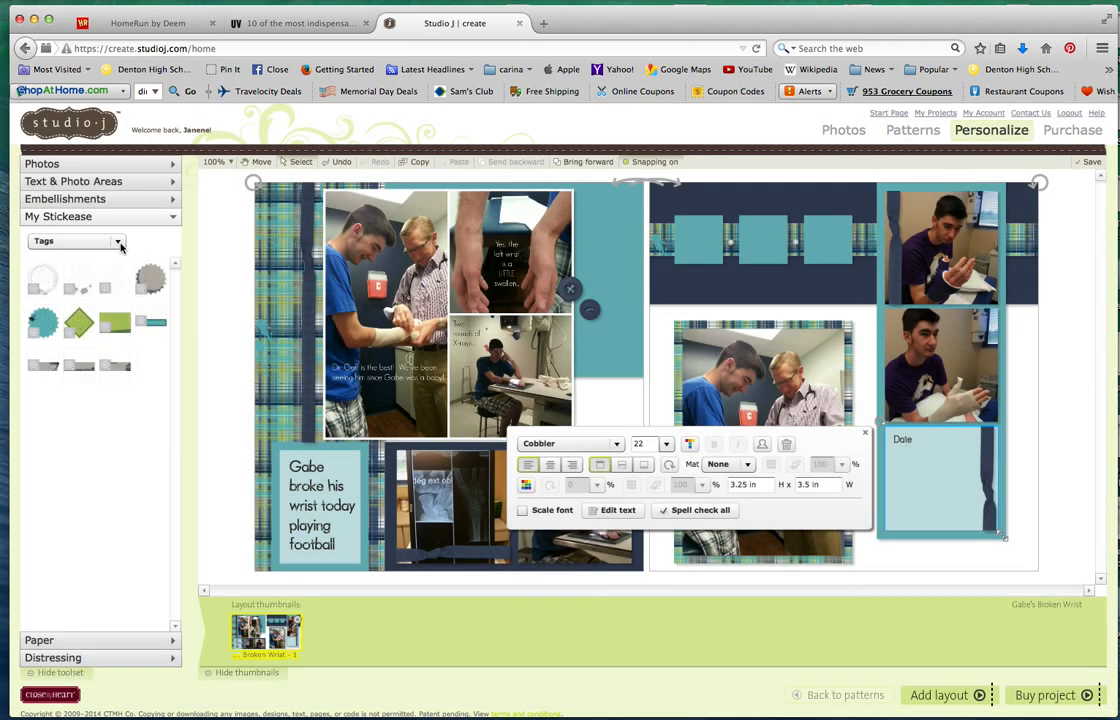
Step: Add the "I DO IT MY WAY" quote sticker to the navy band beneath the three teal squares on the second page
{"action": "left_click", "coordinate": [118, 243]}
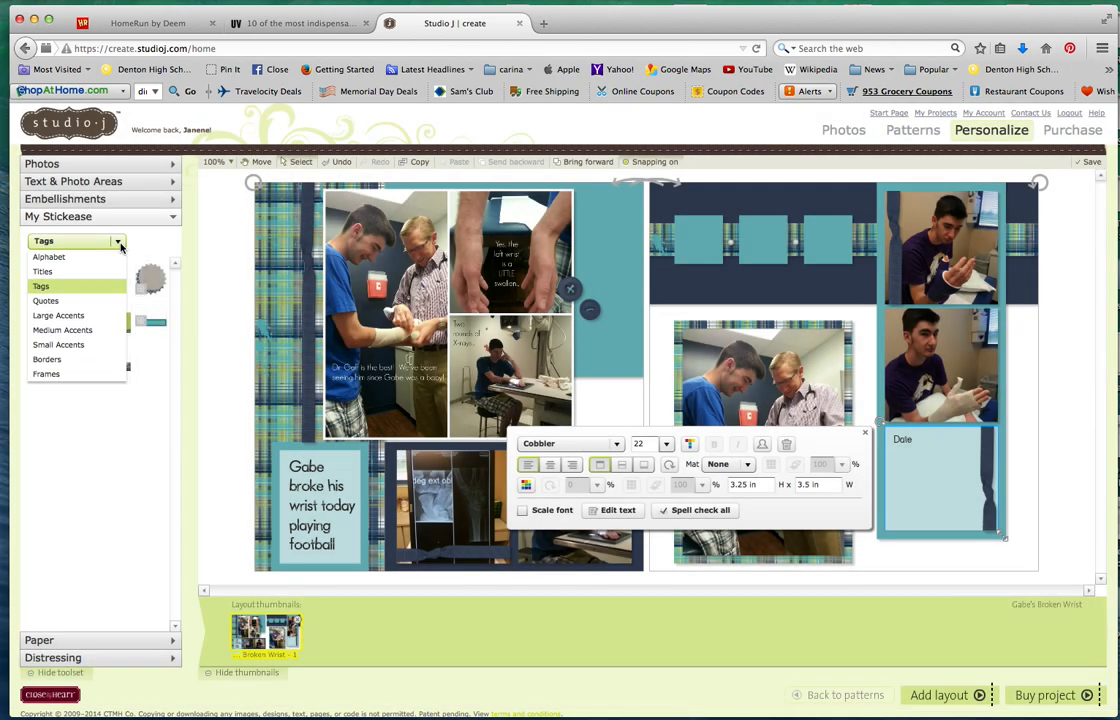
{"action": "left_click", "coordinate": [46, 301]}
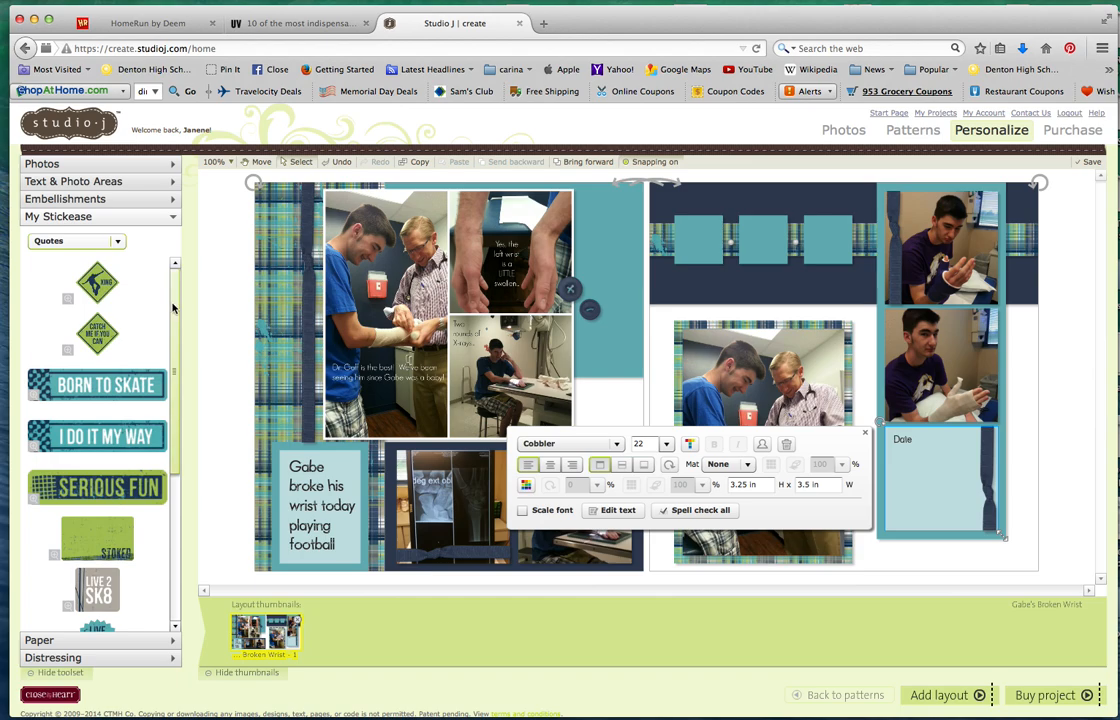
{"action": "scroll", "coordinate": [155, 280], "scroll_direction": "down", "scroll_amount": 1}
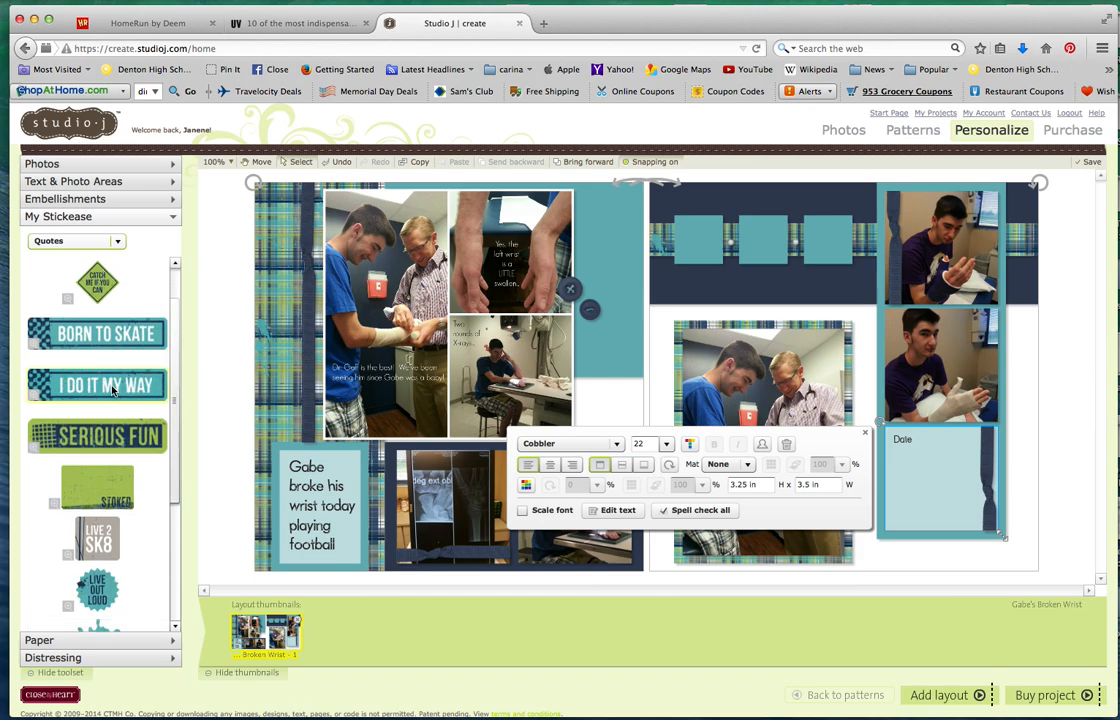
{"action": "scroll", "coordinate": [160, 440], "scroll_direction": "down", "scroll_amount": 2}
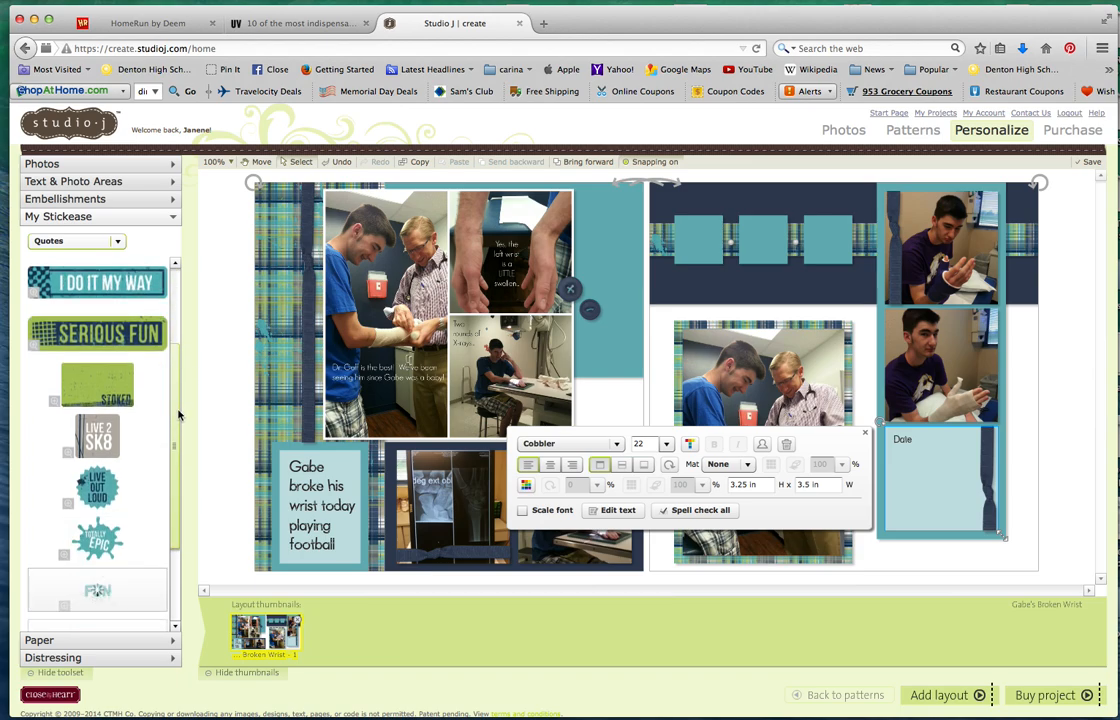
{"action": "left_click_drag", "start_coordinate": [180, 425], "coordinate": [181, 373]}
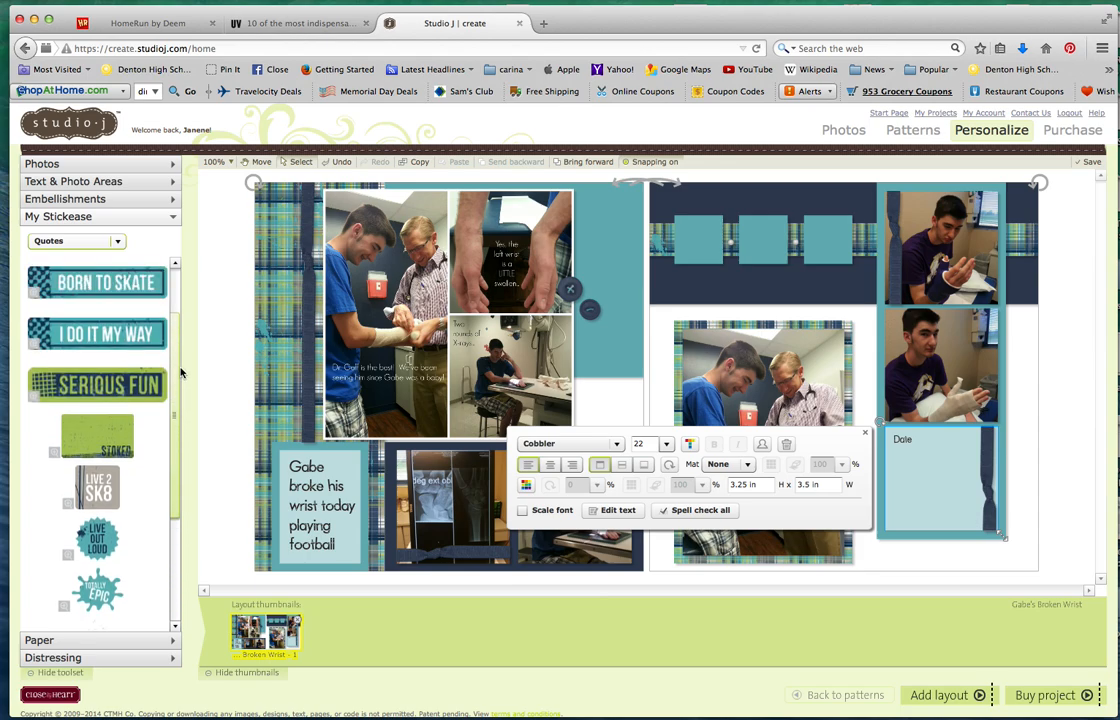
{"action": "scroll", "coordinate": [181, 373], "scroll_direction": "up", "scroll_amount": 2}
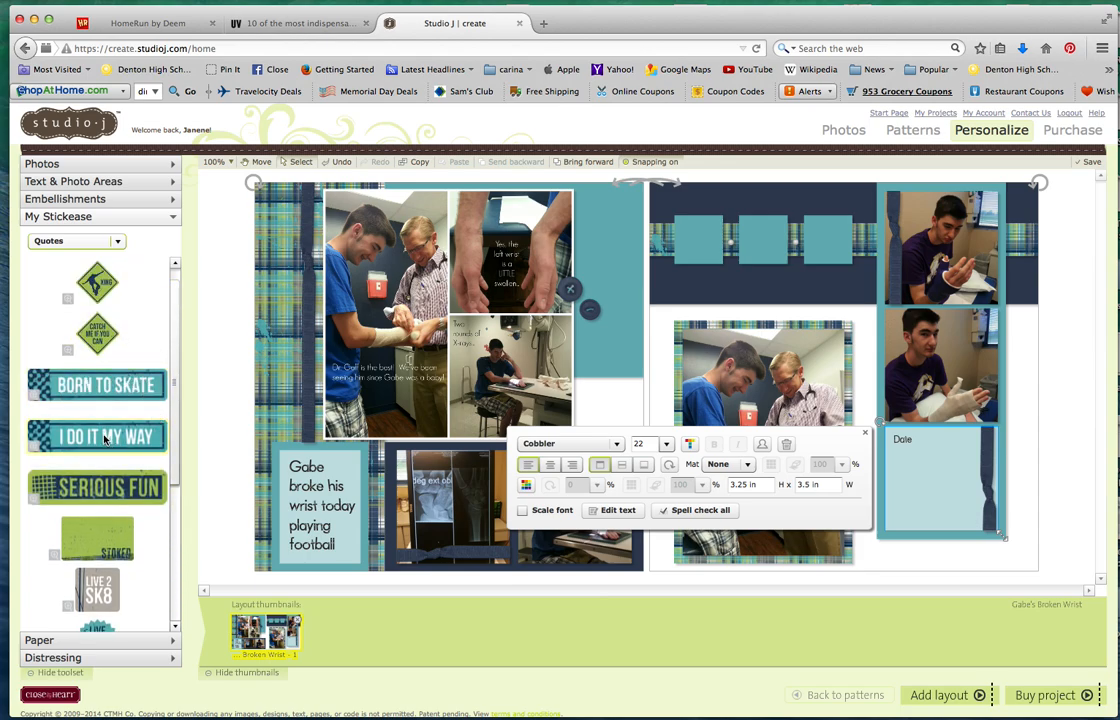
{"action": "left_click_drag", "start_coordinate": [104, 438], "coordinate": [815, 289]}
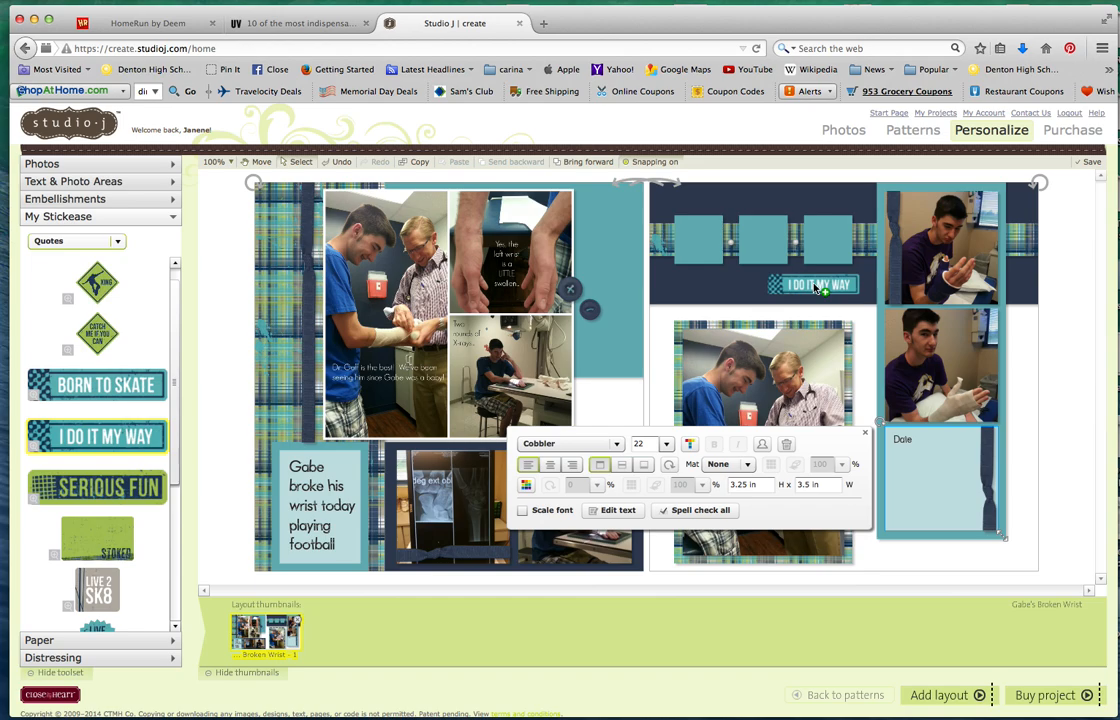
{"action": "mouse_move", "coordinate": [815, 288]}
{"action": "left_mouse_down"}
{"action": "mouse_move", "coordinate": [852, 284]}
{"action": "mouse_move", "coordinate": [831, 289]}
{"action": "left_mouse_up"}
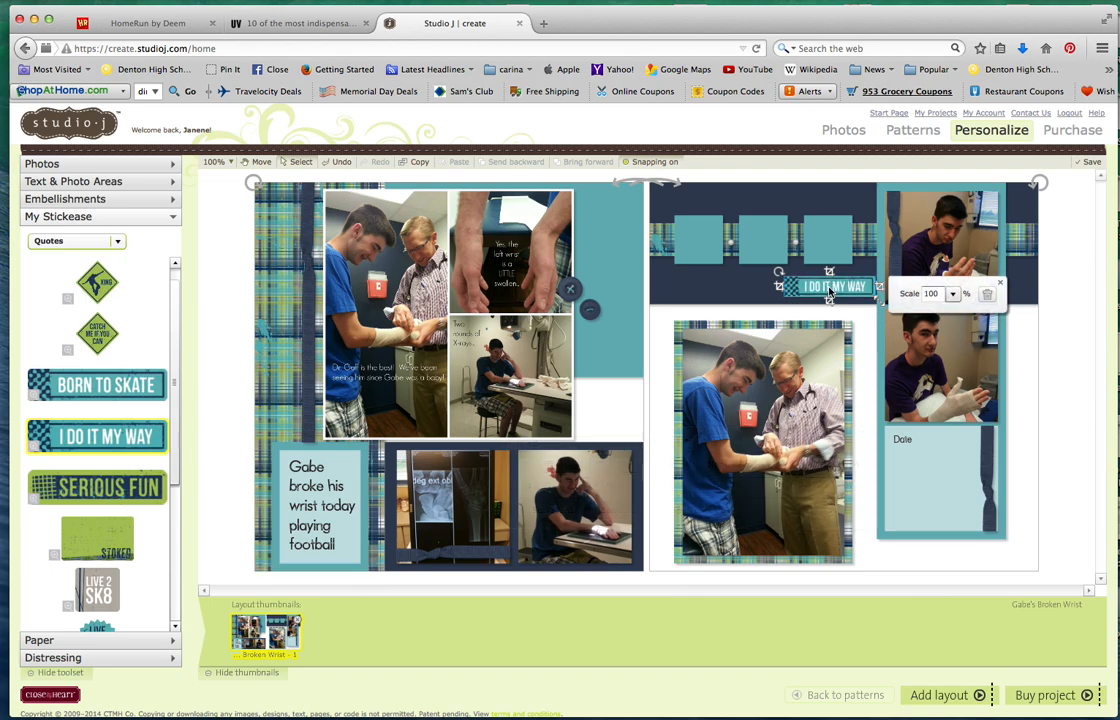
Step: Scale the "I DO IT MY WAY" sticker to 104% and shift it slightly left within the navy band
{"action": "left_click", "coordinate": [953, 294]}
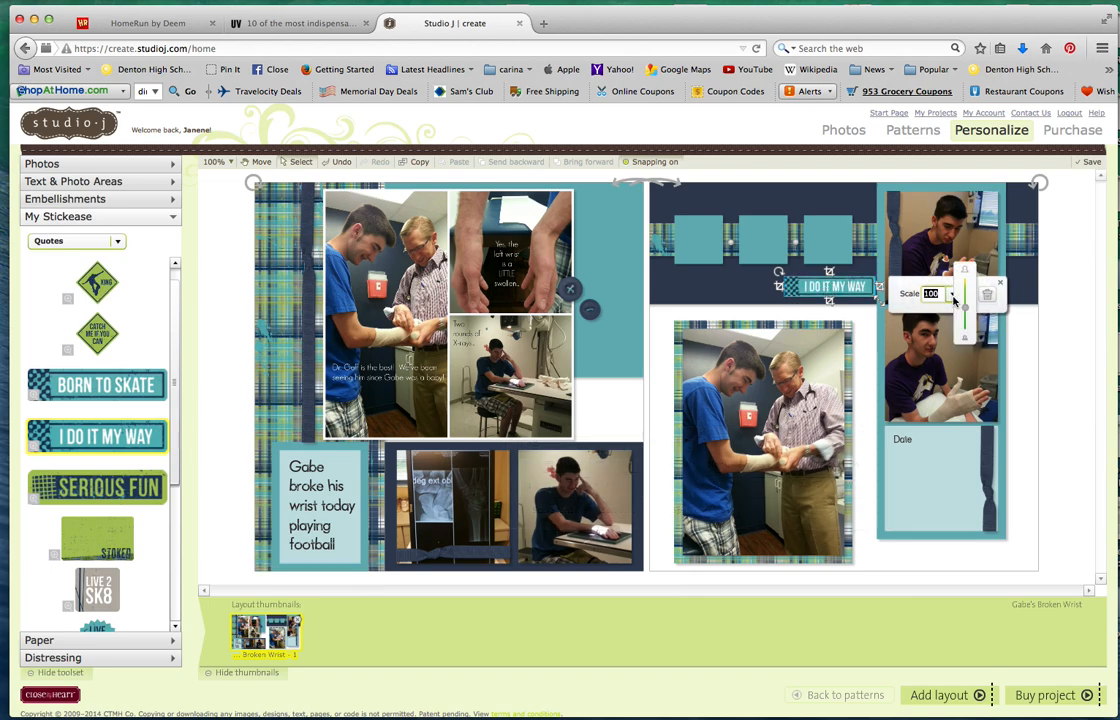
{"action": "left_click_drag", "start_coordinate": [967, 310], "coordinate": [966, 310]}
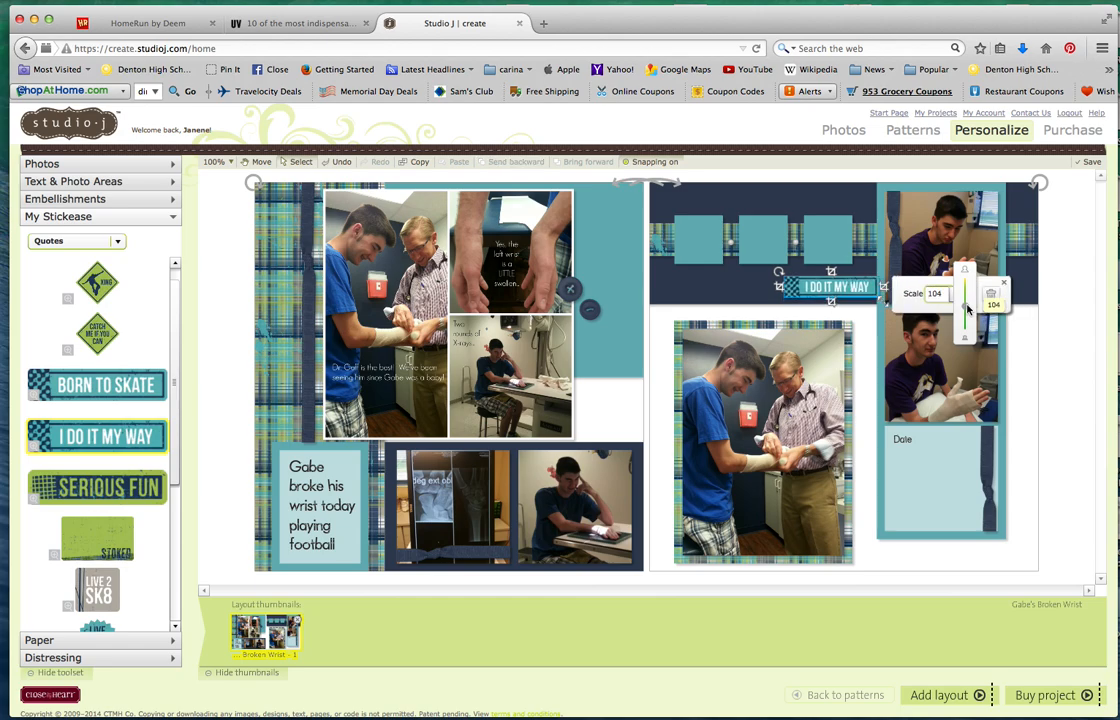
{"action": "left_click_drag", "start_coordinate": [861, 289], "coordinate": [843, 286]}
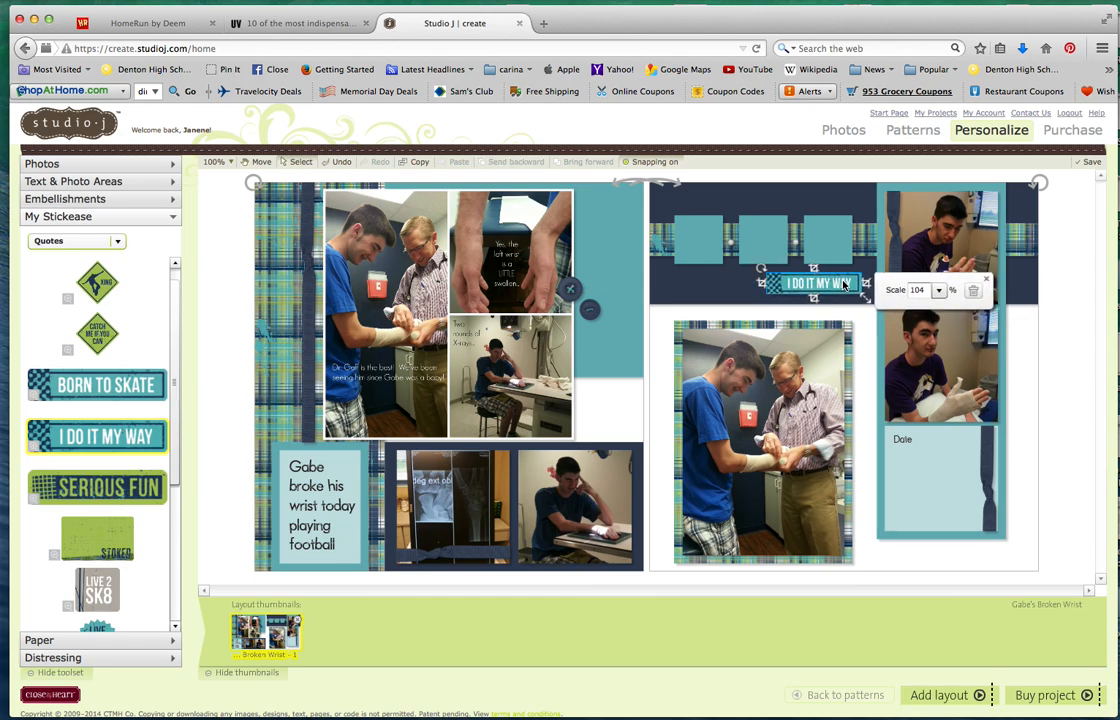
{"action": "left_click", "coordinate": [118, 242]}
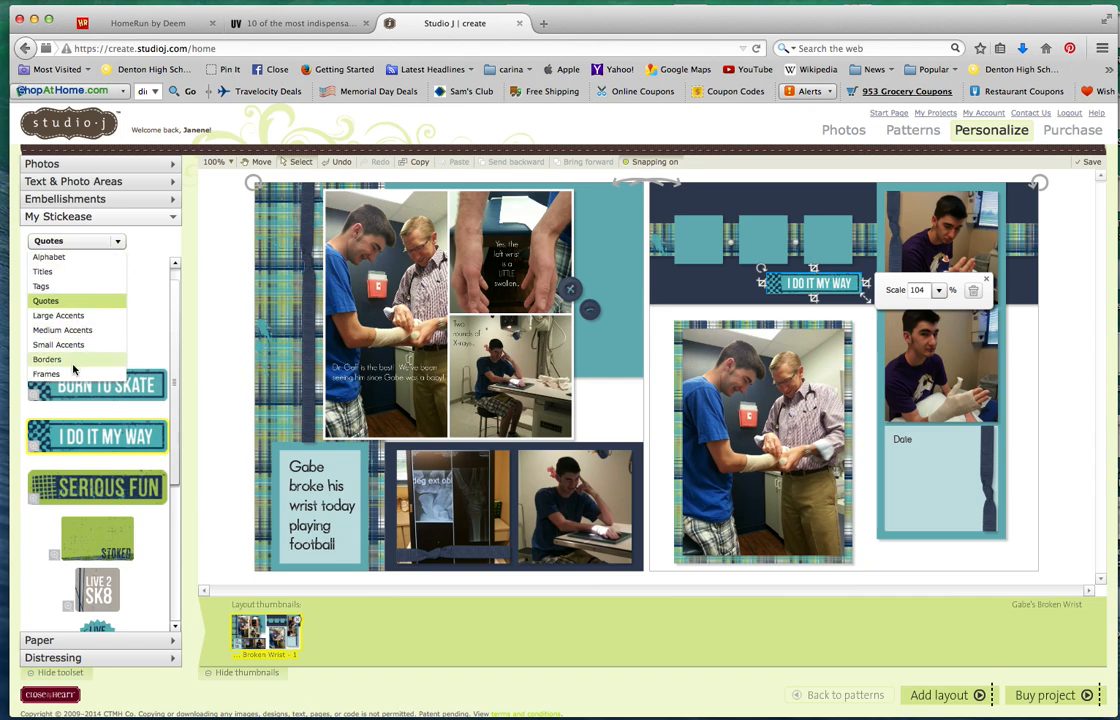
{"action": "left_click", "coordinate": [172, 292]}
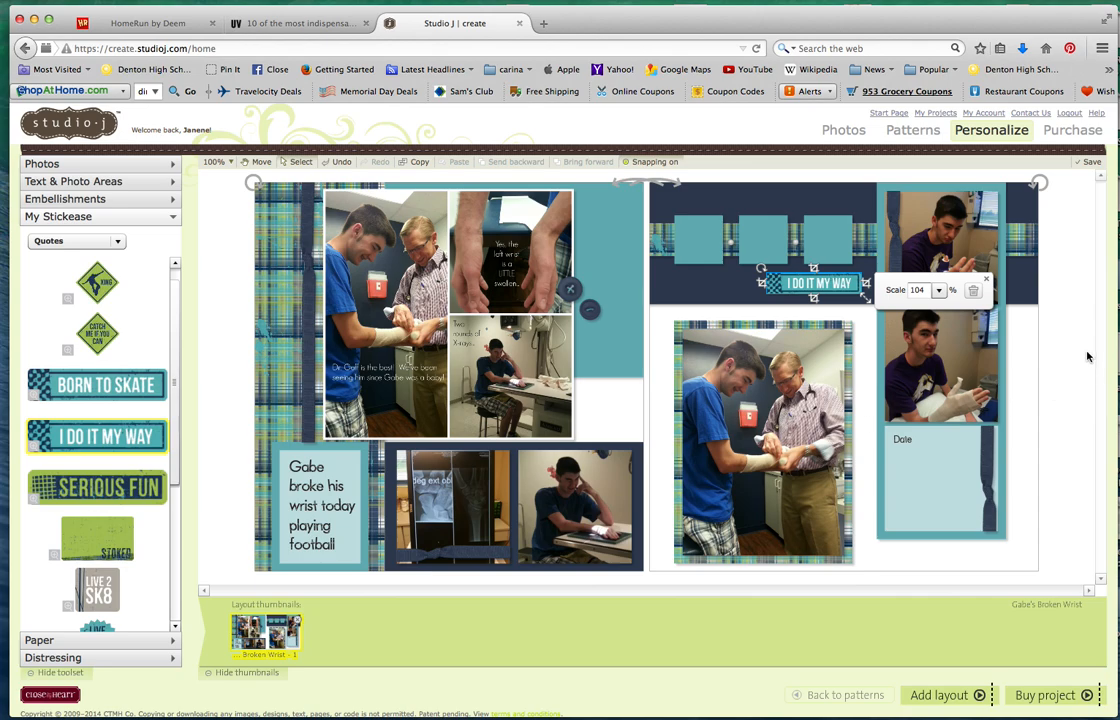
{"action": "left_click", "coordinate": [1085, 284]}
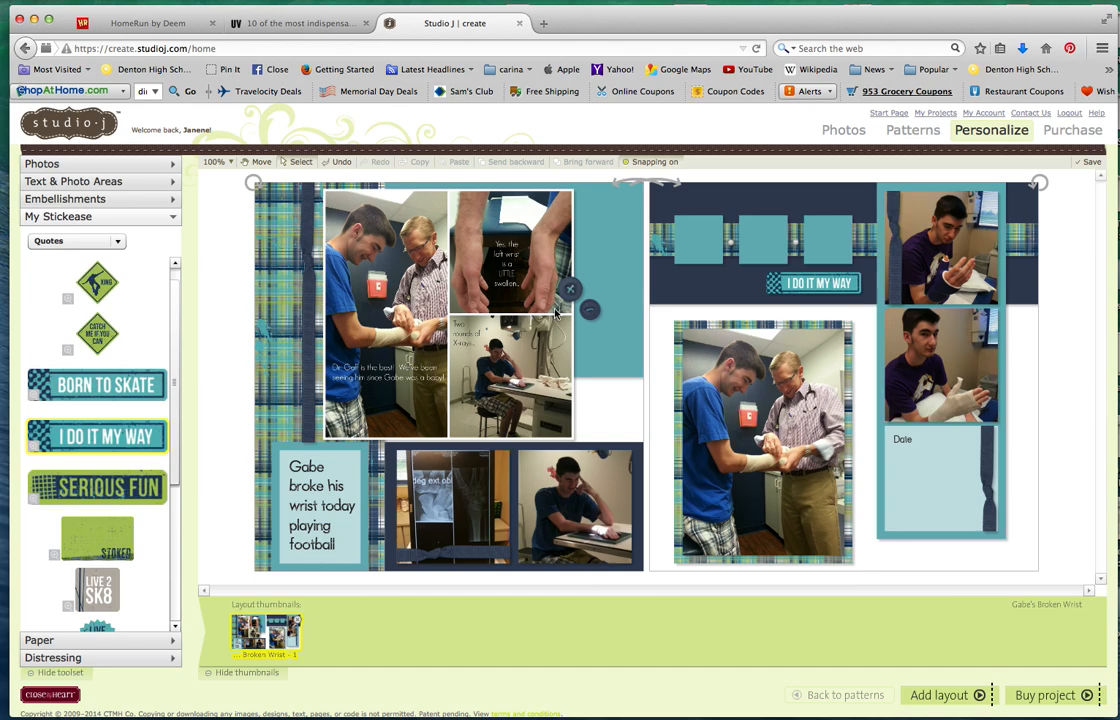
Step: Swap the two pages of the layout and swap them back to their original order
{"action": "left_click", "coordinate": [646, 185]}
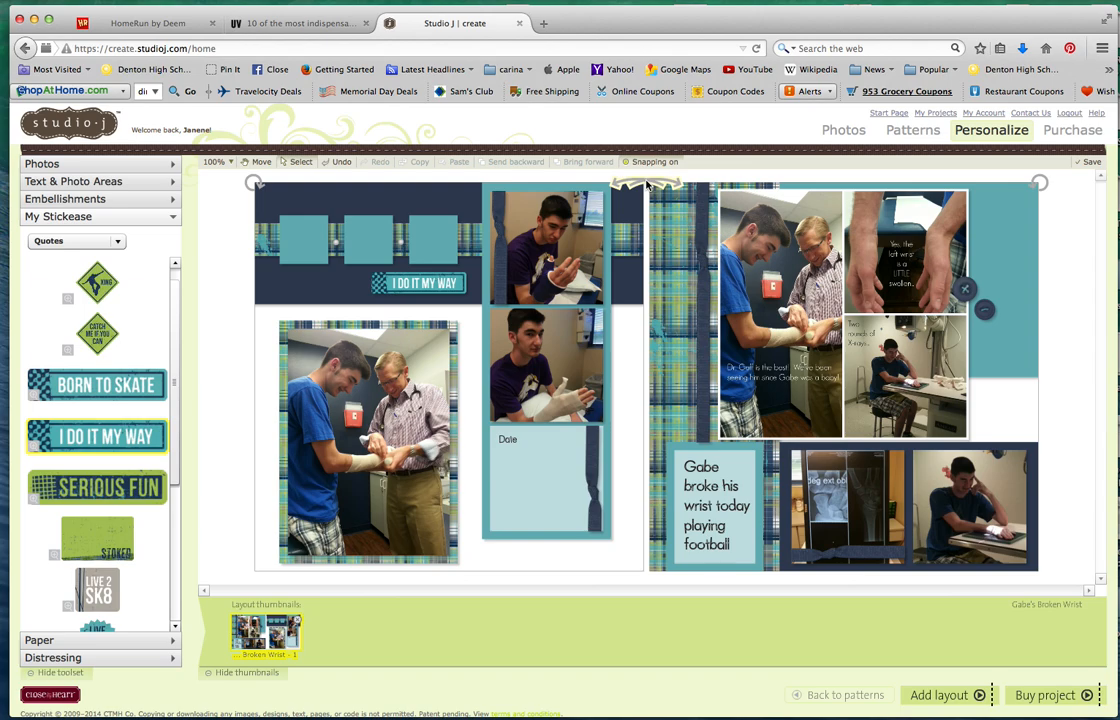
{"action": "left_click", "coordinate": [646, 185]}
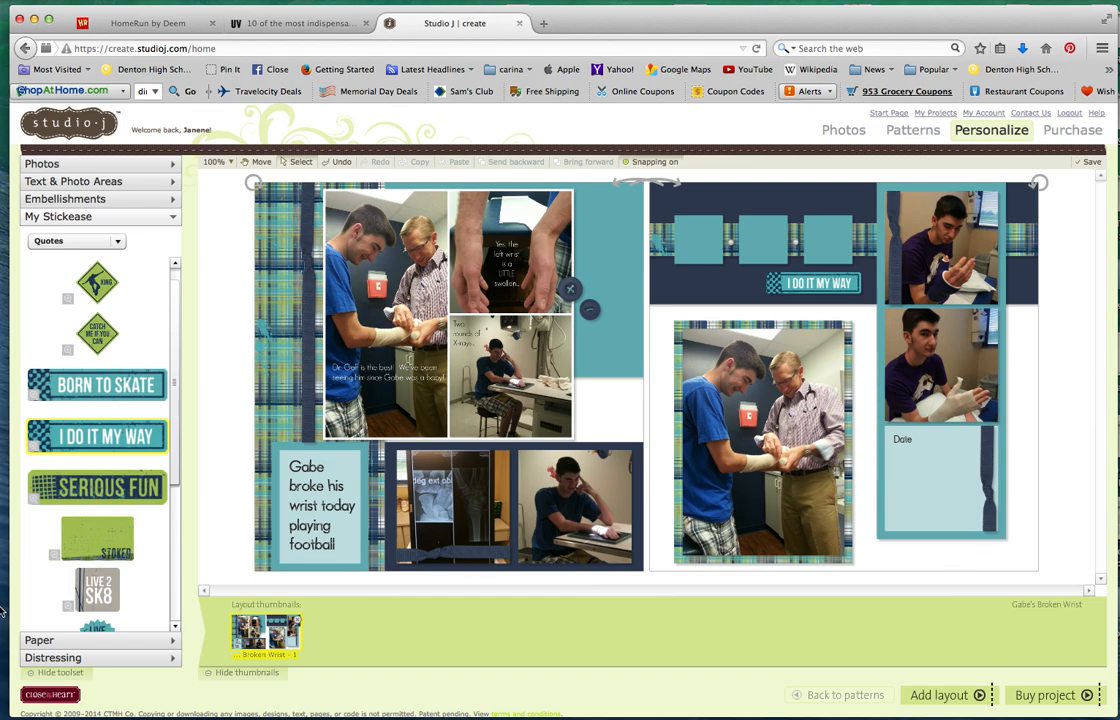
{"action": "scroll", "coordinate": [150, 450], "scroll_direction": "down", "scroll_amount": 5}
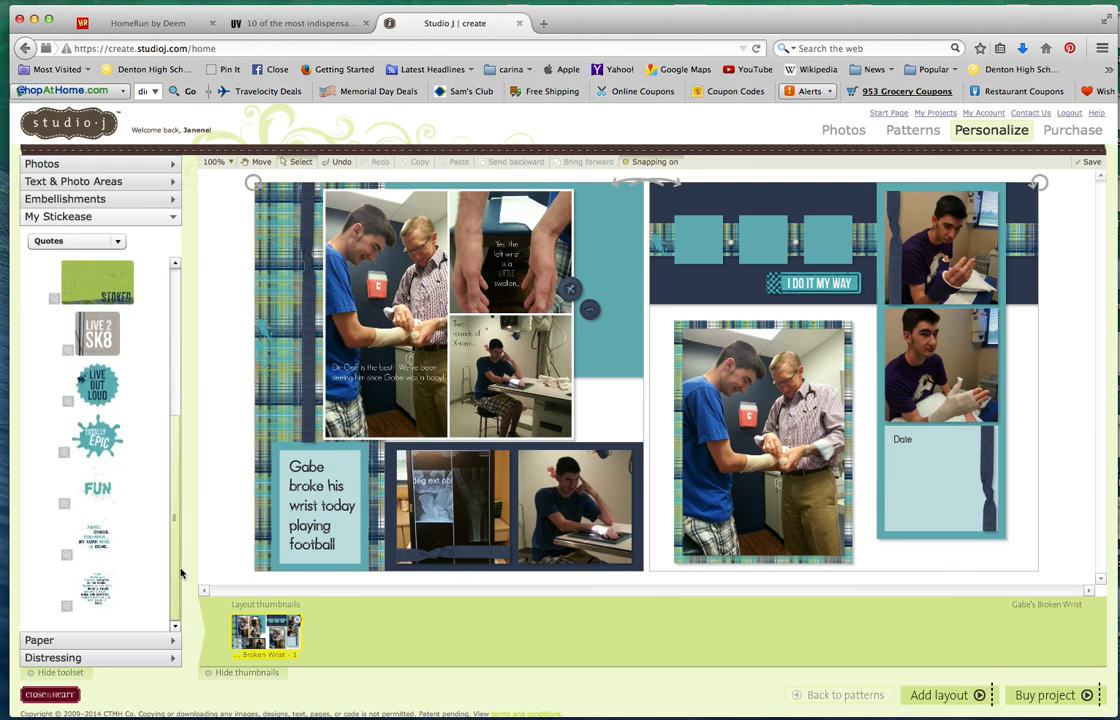
Step: Recolor the teal cardstock behind the first page's large photo group to Slate
{"action": "left_click", "coordinate": [70, 640]}
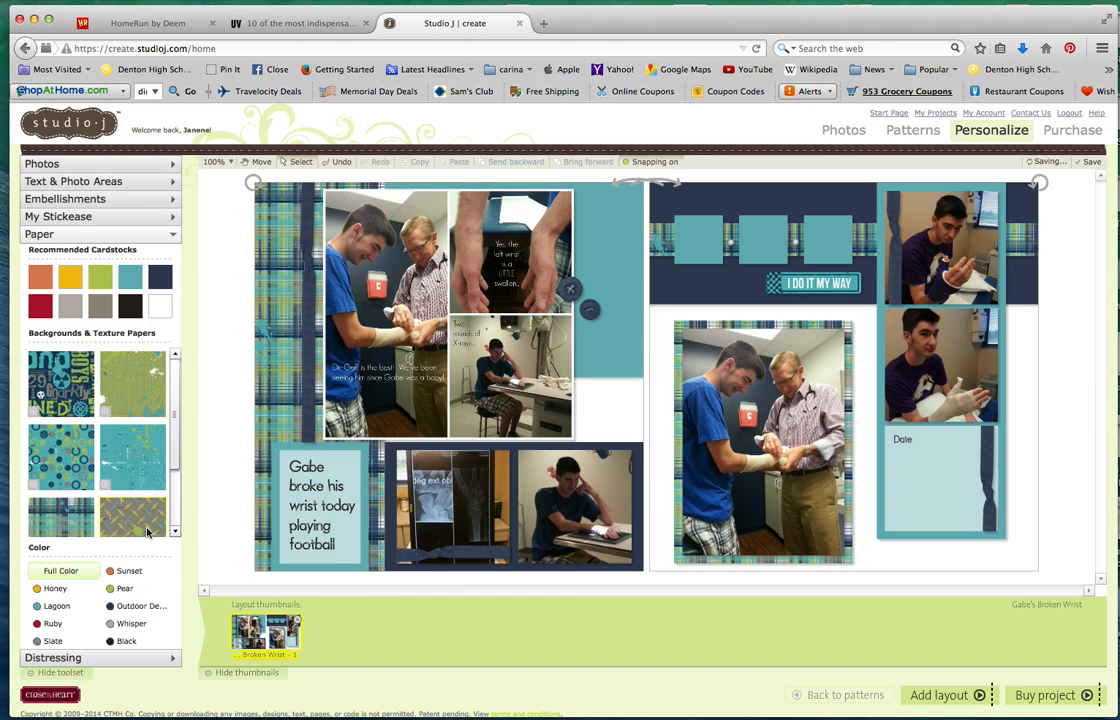
{"action": "left_click", "coordinate": [598, 247]}
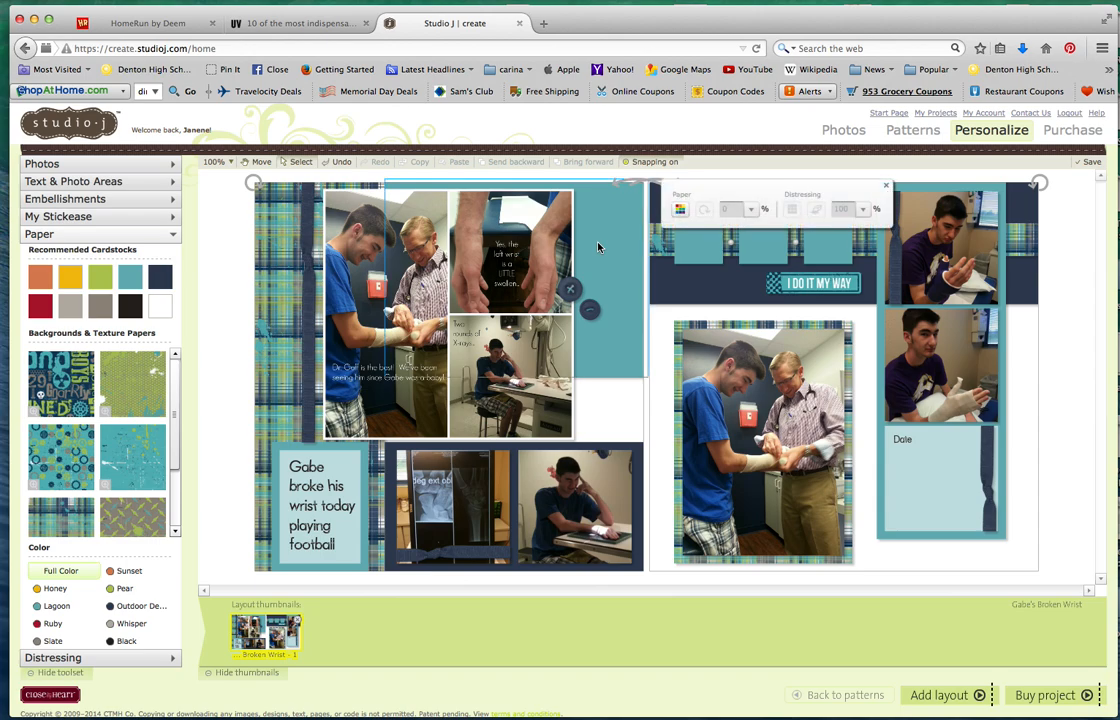
{"action": "left_click", "coordinate": [680, 210]}
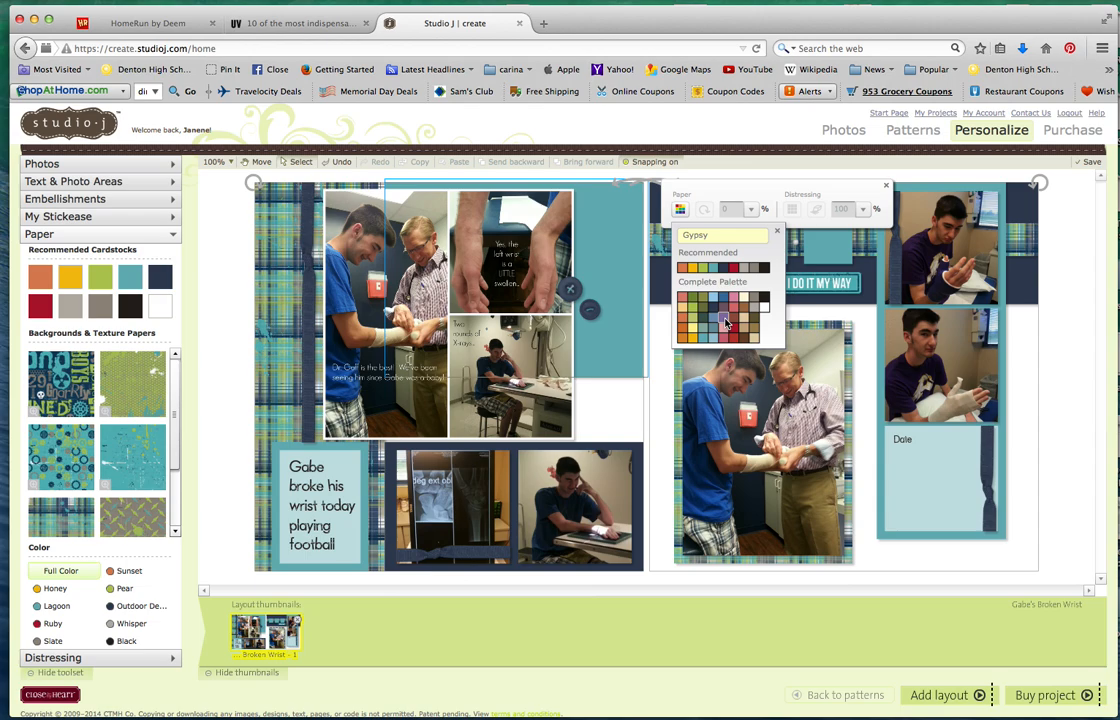
{"action": "left_click", "coordinate": [755, 268]}
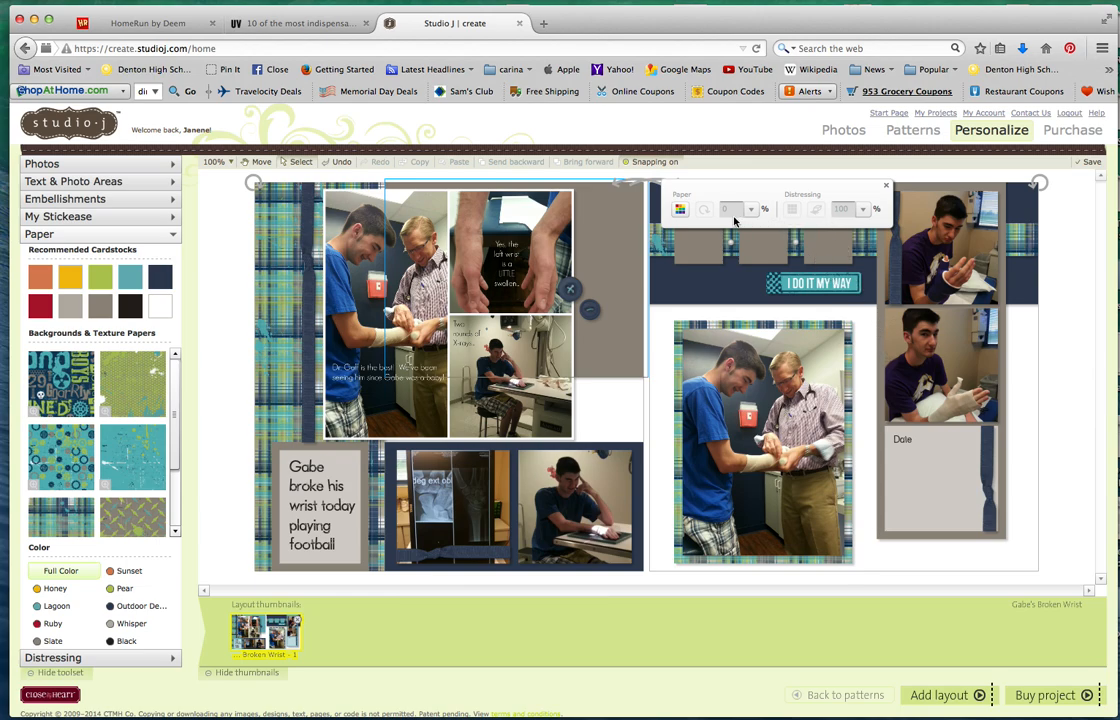
Step: Undo the Slate cardstock recoloring and deselect the paper
{"action": "left_click", "coordinate": [680, 209]}
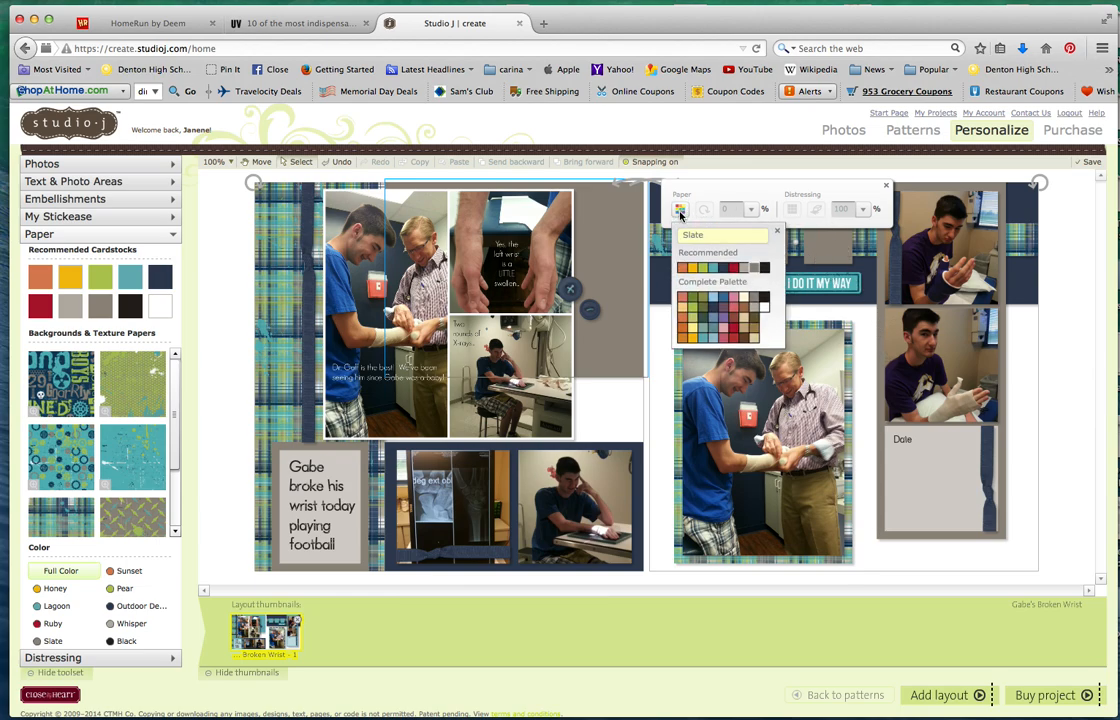
{"action": "left_click", "coordinate": [341, 163]}
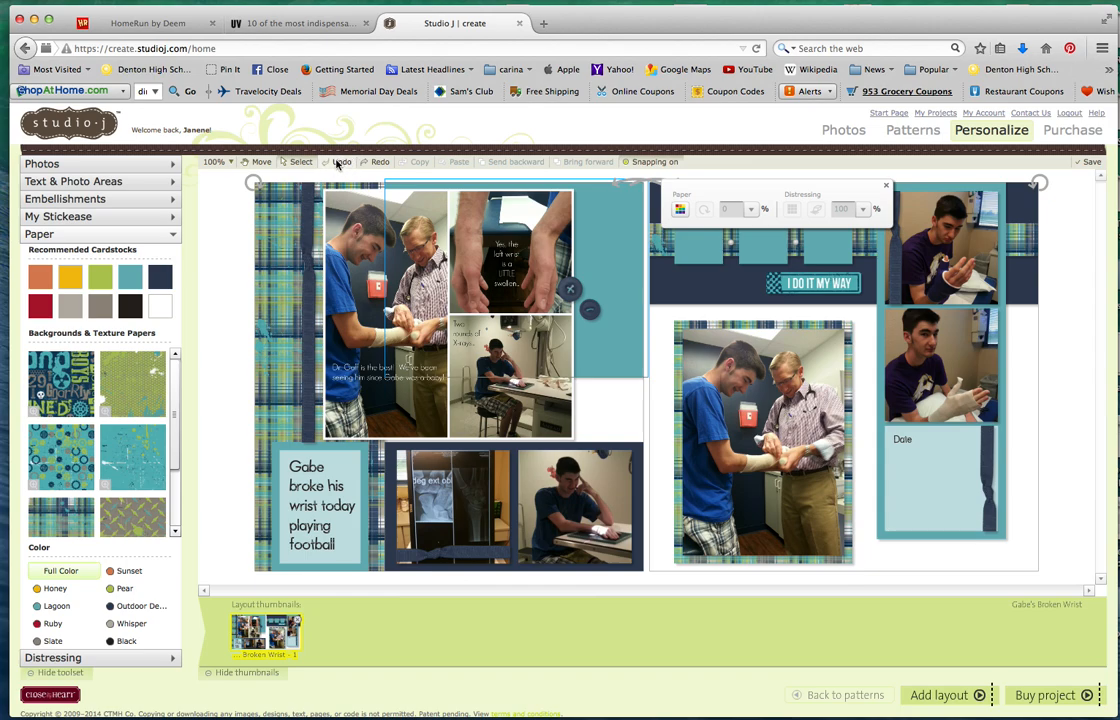
{"action": "left_click", "coordinate": [1068, 371]}
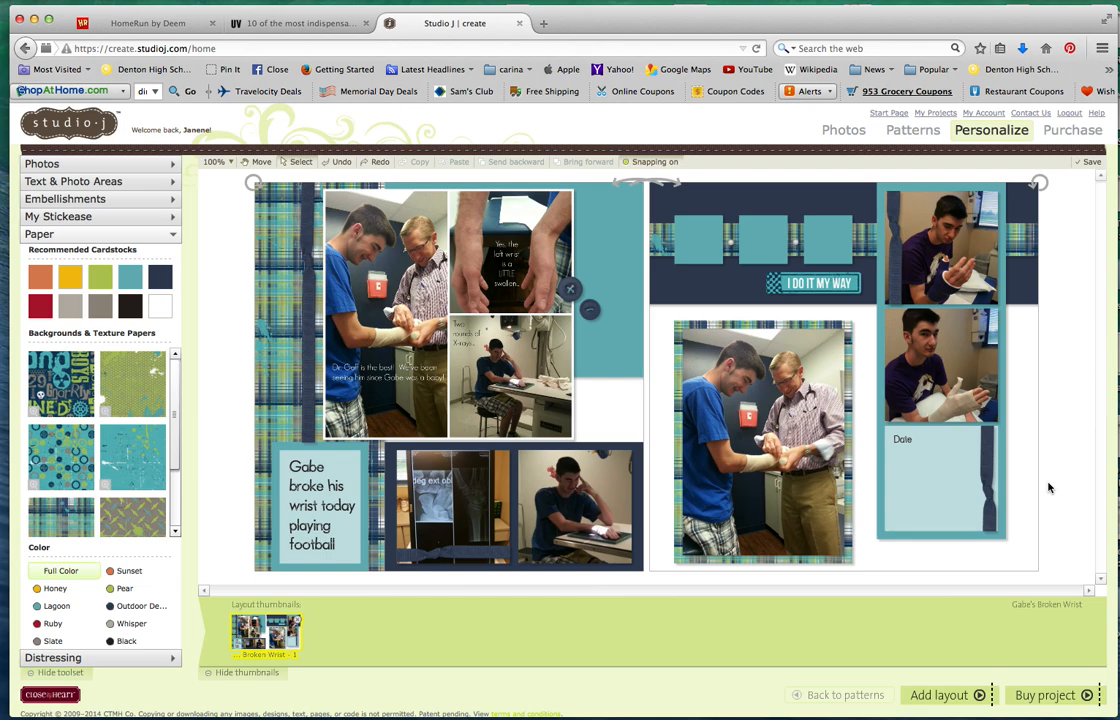
Step: Convert the "Date" text box on the second page to a photo well
{"action": "left_click", "coordinate": [936, 476]}
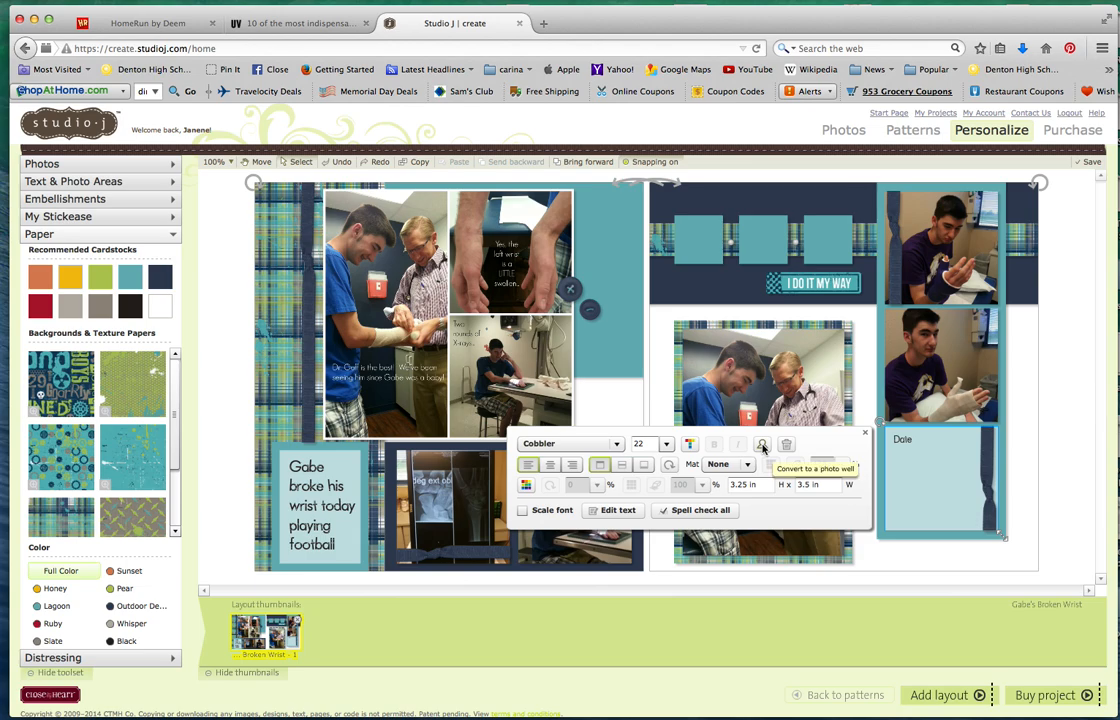
{"action": "left_click", "coordinate": [762, 445]}
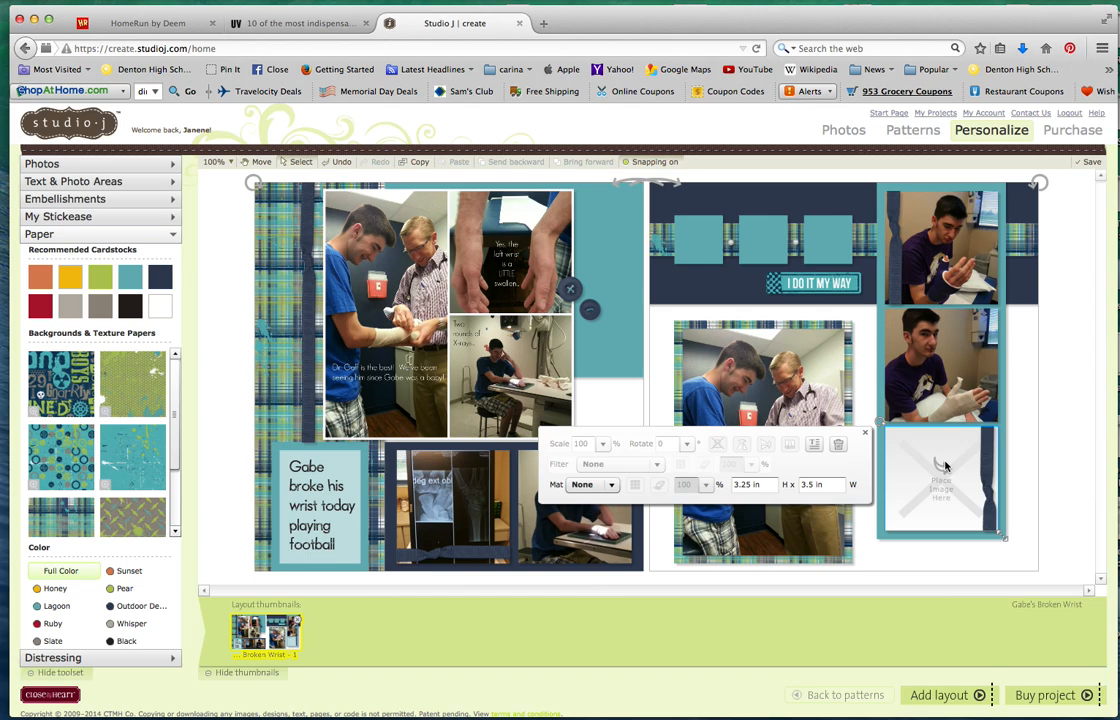
{"action": "left_click", "coordinate": [865, 433]}
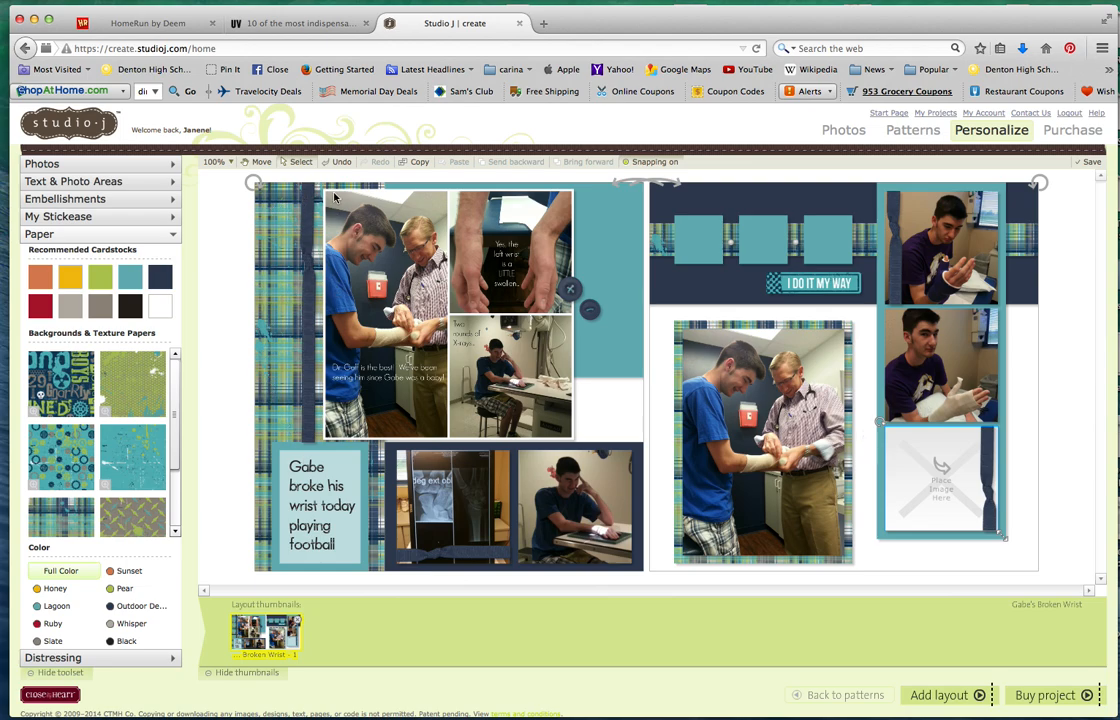
Step: Add a photo area of about 2.34 x 2.22 in over the upper part of the first page's plaid strip
{"action": "left_click", "coordinate": [134, 182]}
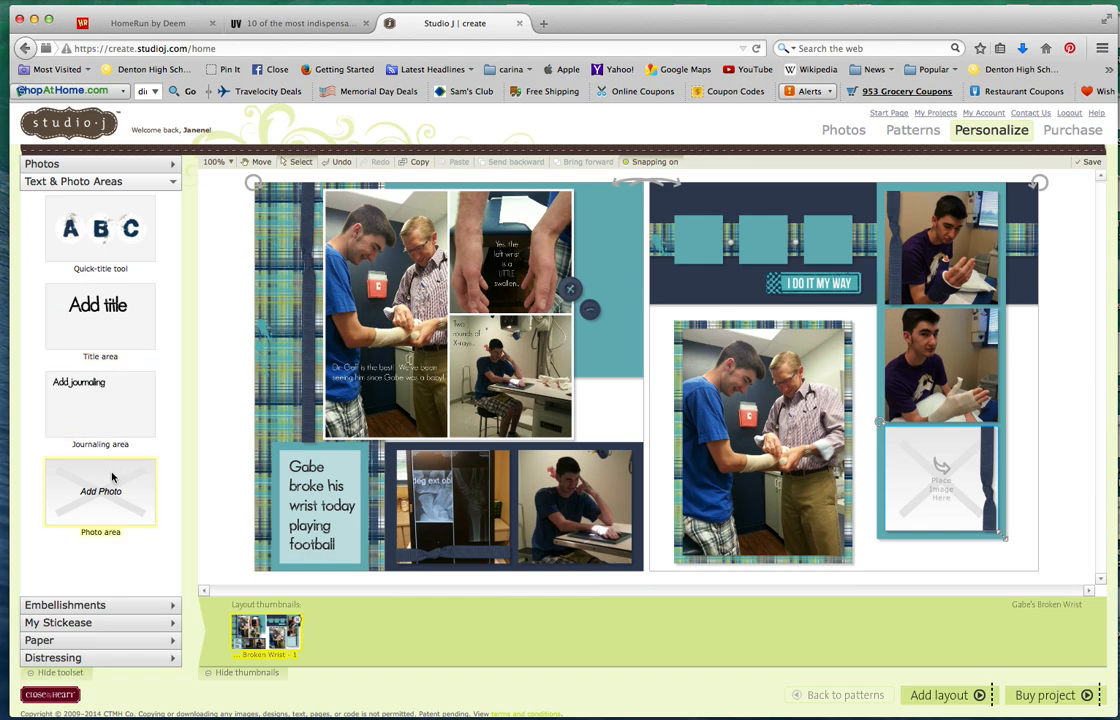
{"action": "left_click_drag", "start_coordinate": [112, 478], "coordinate": [352, 307]}
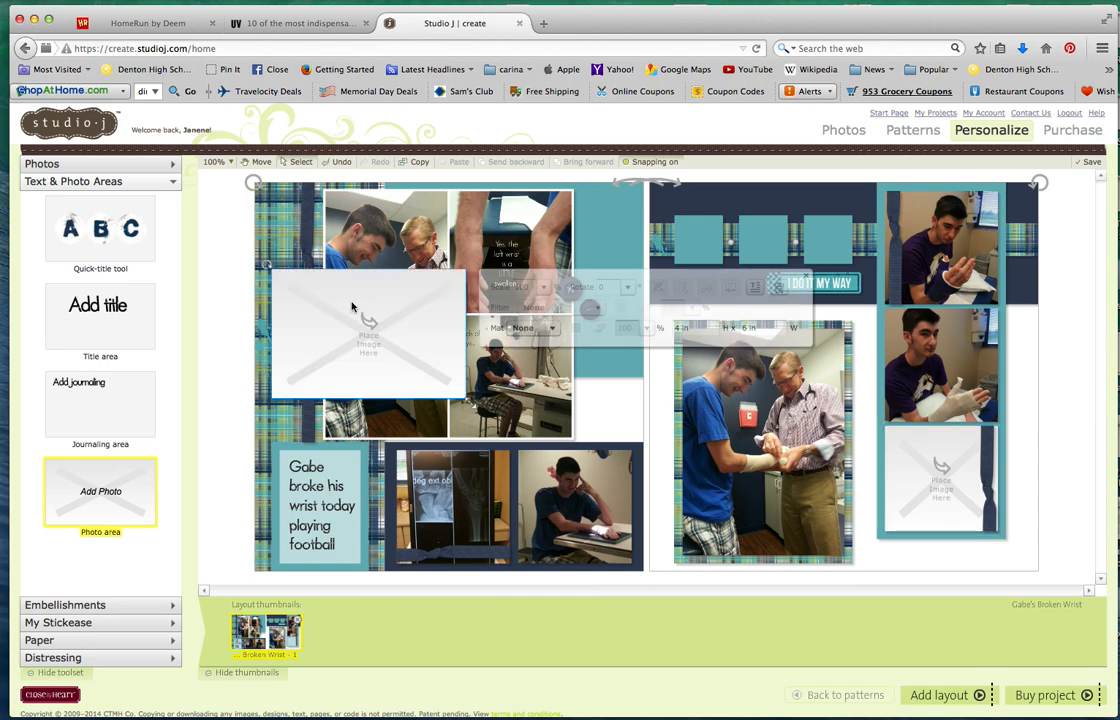
{"action": "left_click_drag", "start_coordinate": [450, 386], "coordinate": [343, 348]}
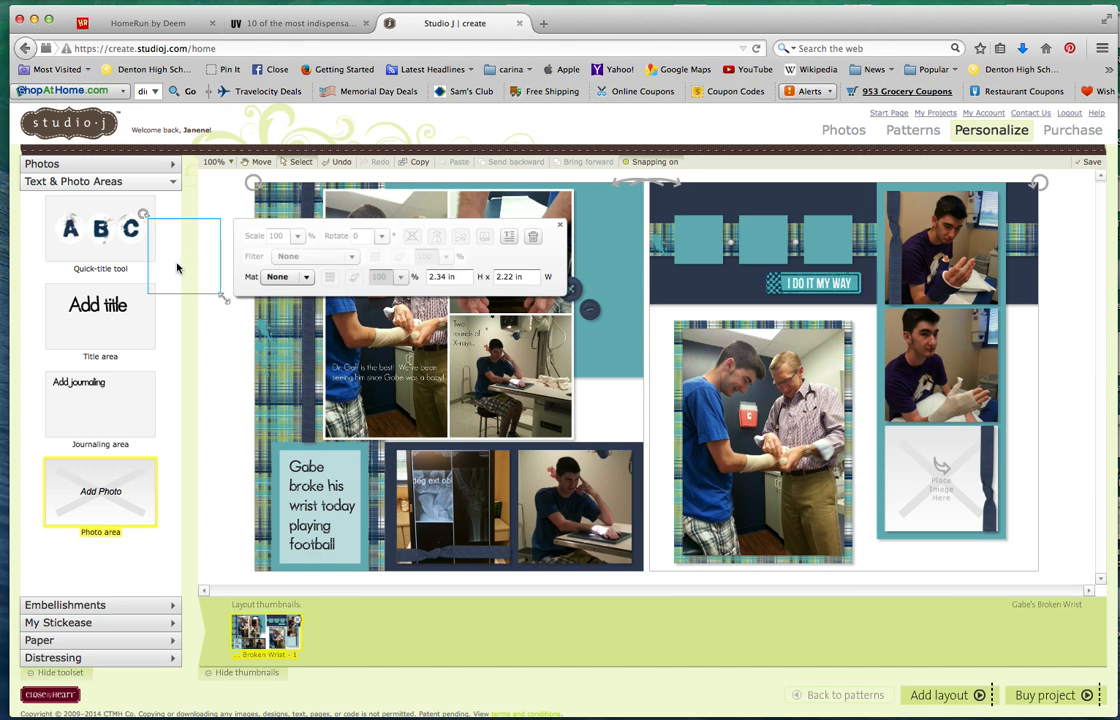
{"action": "left_click_drag", "start_coordinate": [165, 226], "coordinate": [311, 244]}
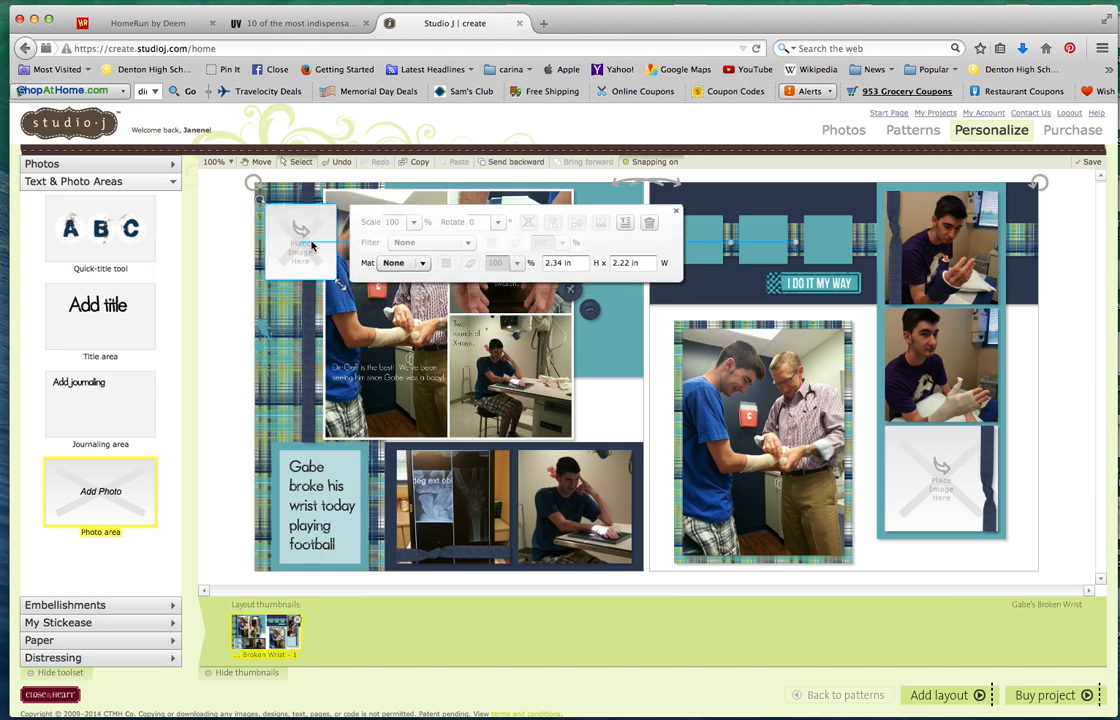
Step: Resize the new photo area on the plaid strip to 2 in high by 2 in wide
{"action": "left_click", "coordinate": [583, 262]}
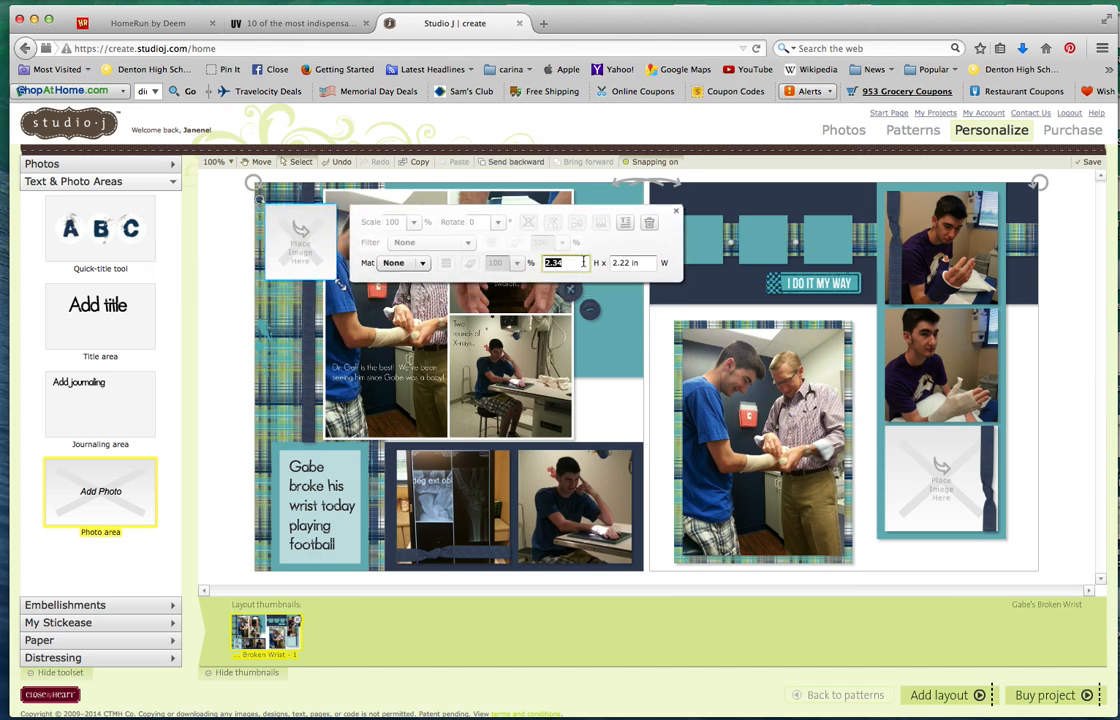
{"action": "type", "text": "2"}
{"action": "key", "text": "Return"}
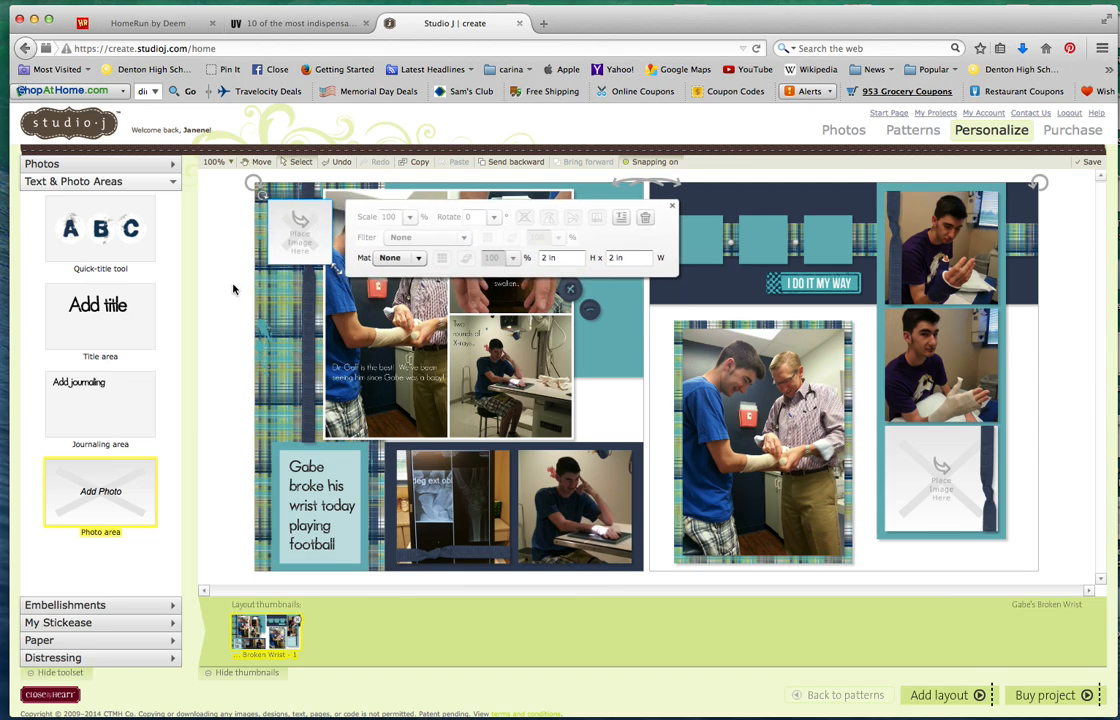
{"action": "left_click", "coordinate": [263, 289]}
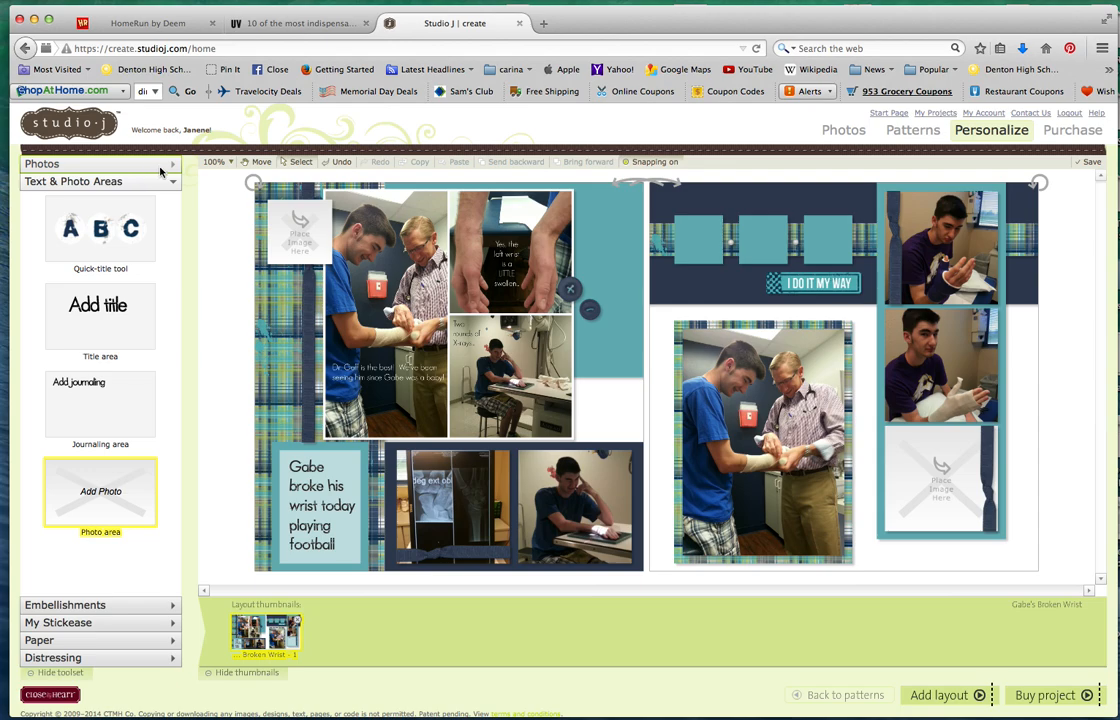
Step: Delete the small square photo area from the first page's plaid strip and save the project
{"action": "left_click", "coordinate": [305, 236]}
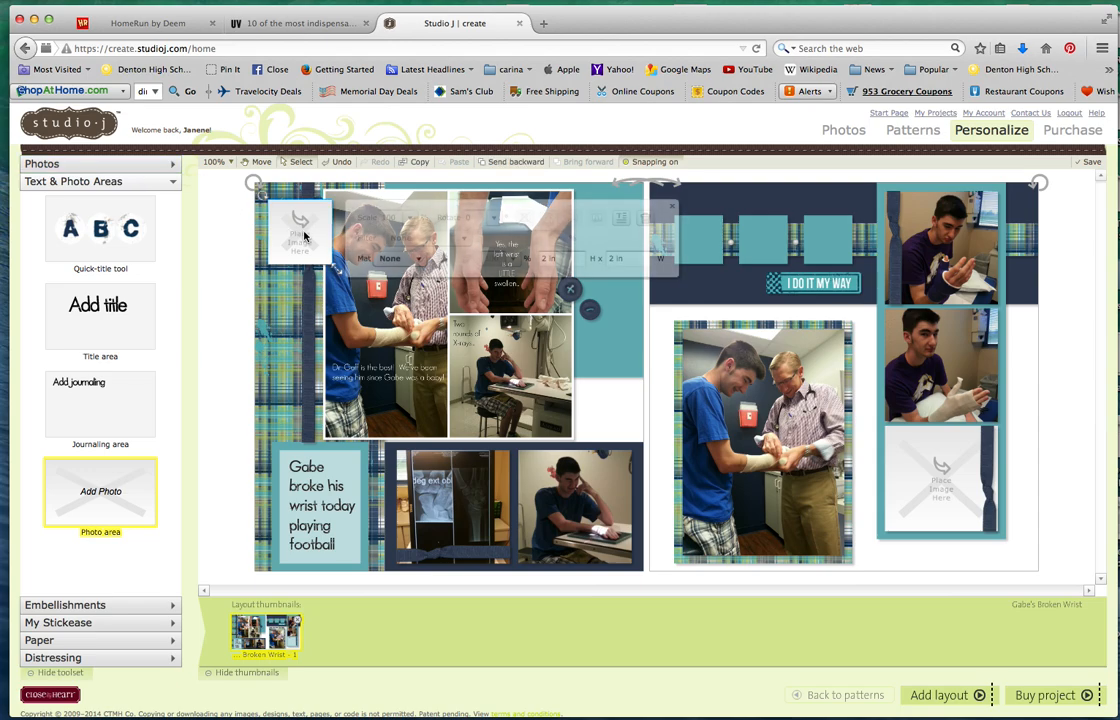
{"action": "left_click", "coordinate": [646, 219]}
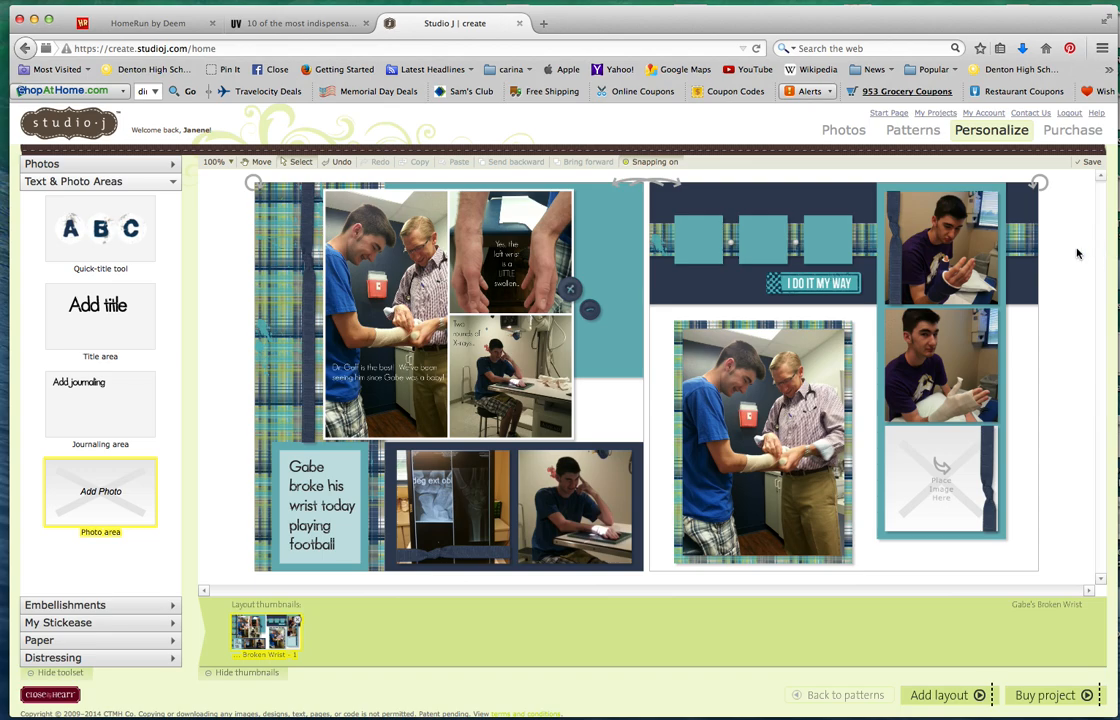
{"action": "left_click", "coordinate": [1089, 162]}
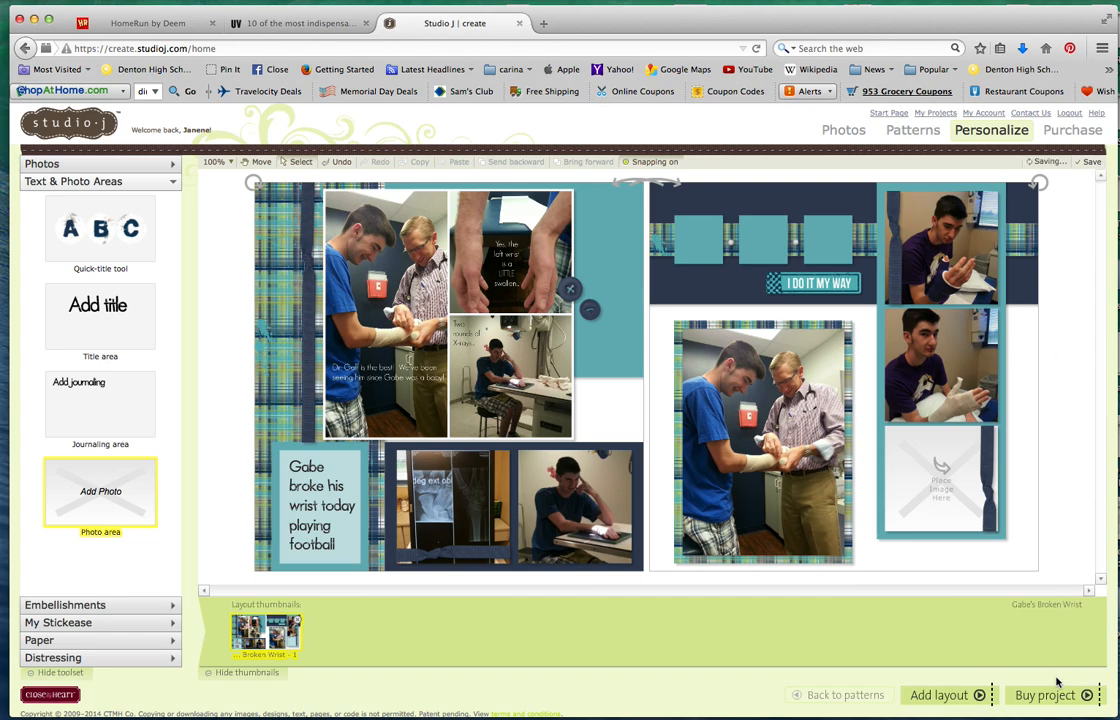